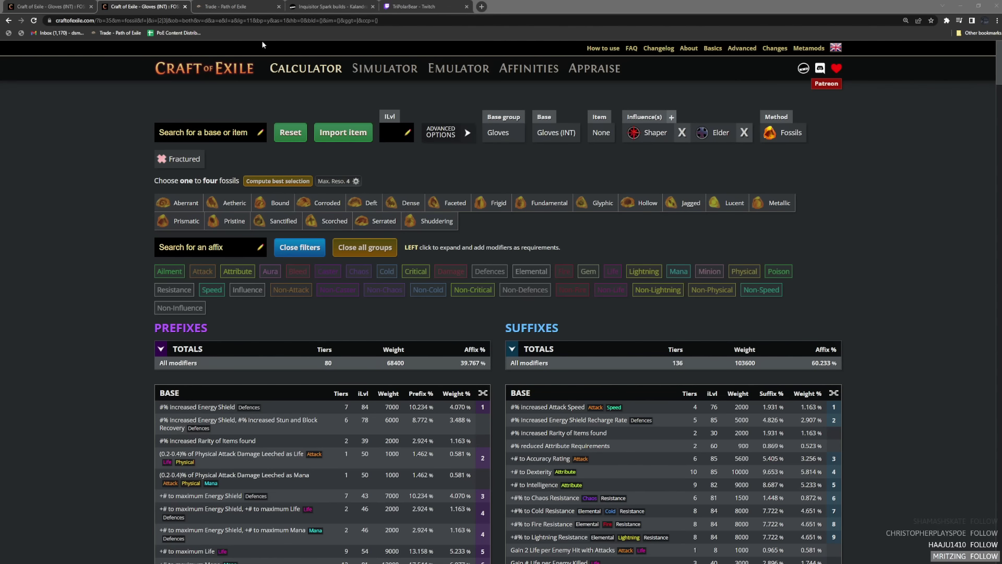
Step: Switch to the Inquisitor Spark builds list, open the level 100 character with 23M DPS, and examine the equipped gloves and other gear
click(307, 11)
scroll(381, 158, up, 2)
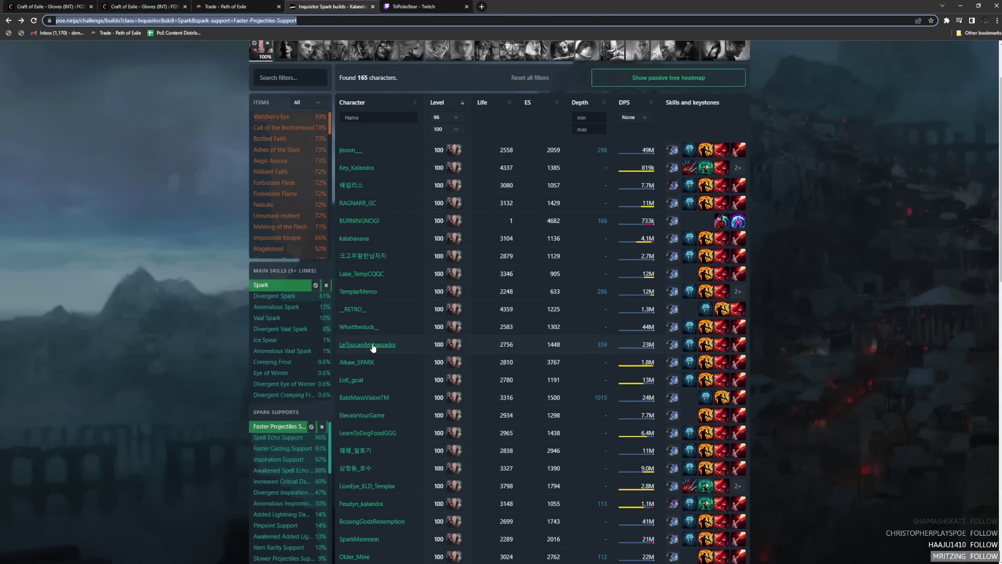
click(372, 345)
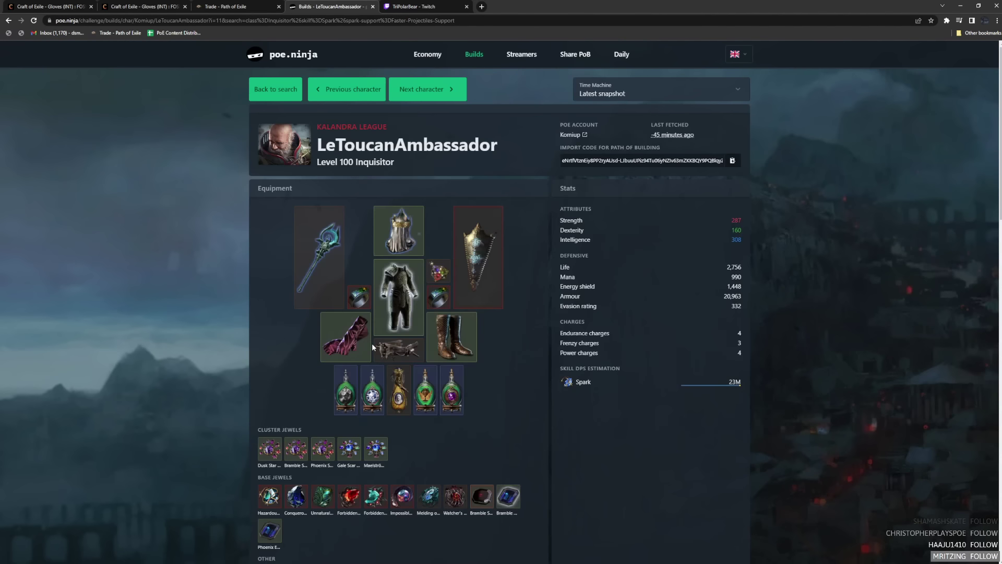
mouse_move(351, 327)
mouse_move(449, 265)
Step: Return to the builds list and open the level 100 character with 3132 life and 11M DPS
click(8, 20)
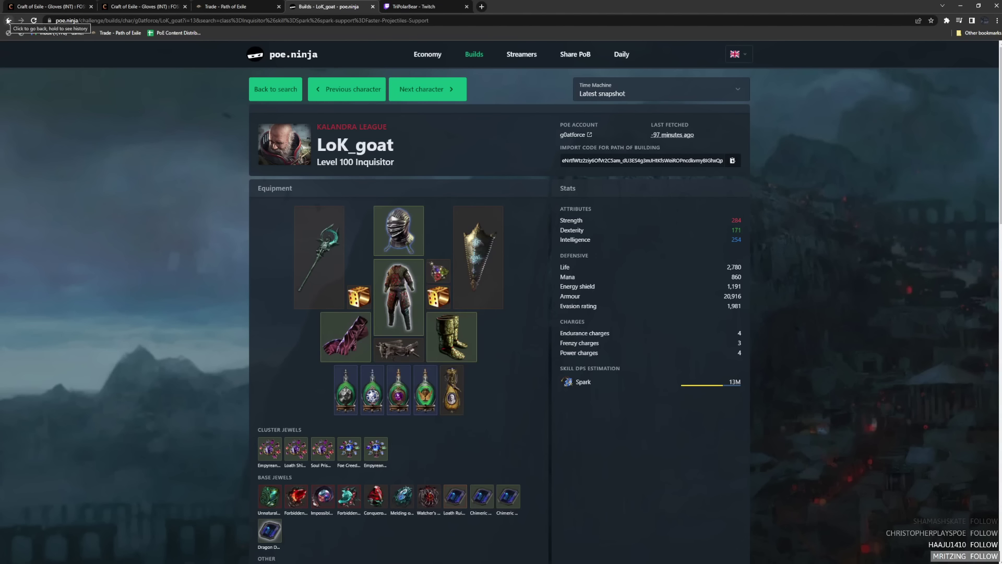
click(8, 20)
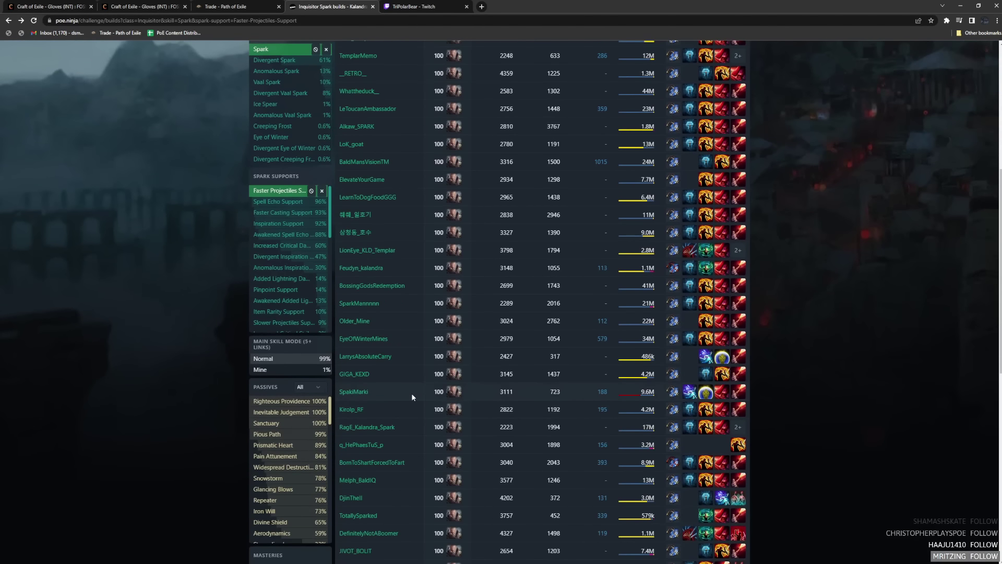
scroll(492, 224, up, 5)
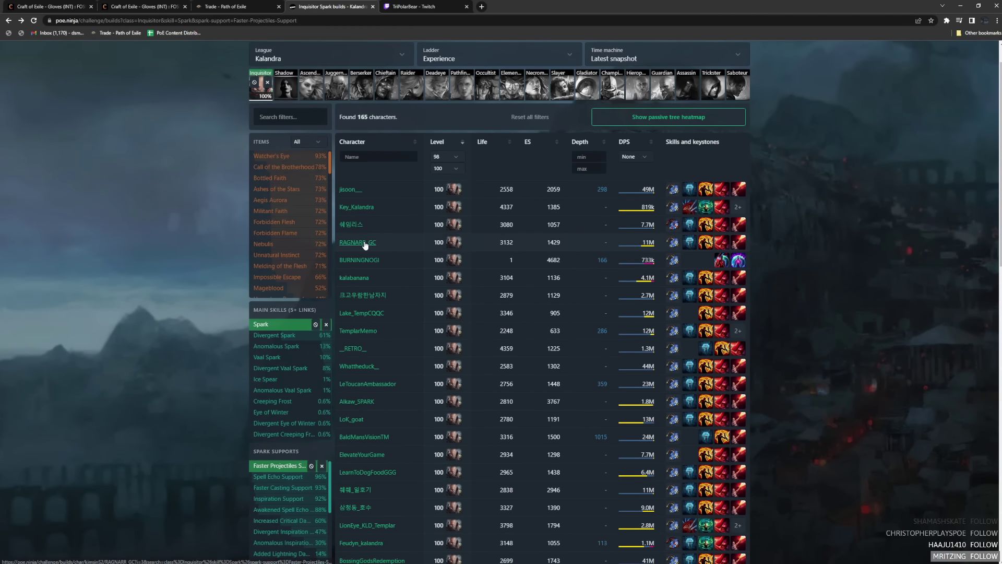
click(346, 242)
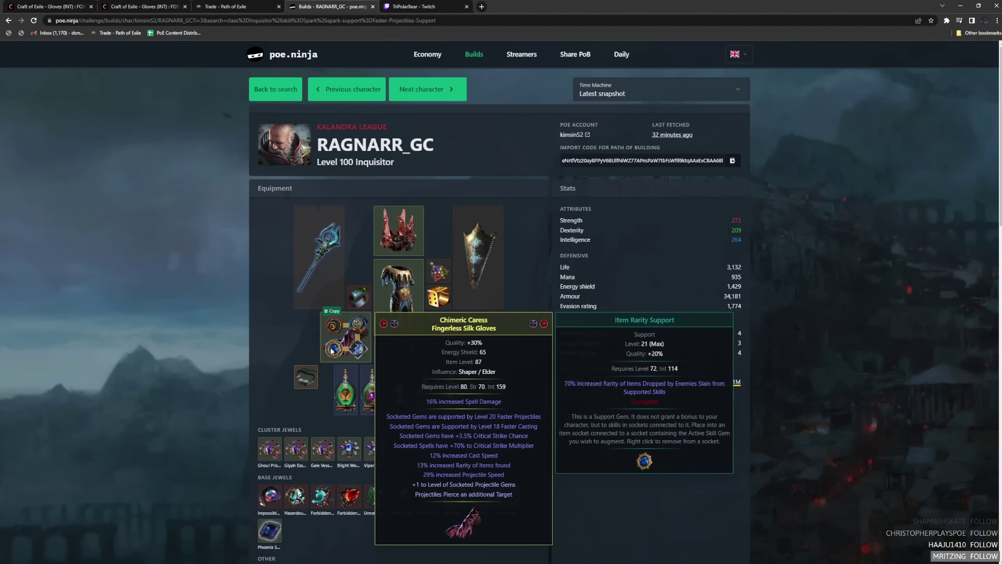
Step: Examine the character's body armour gems and Fingerless Silk Gloves modifiers, then go back to the builds list
mouse_move(386, 292)
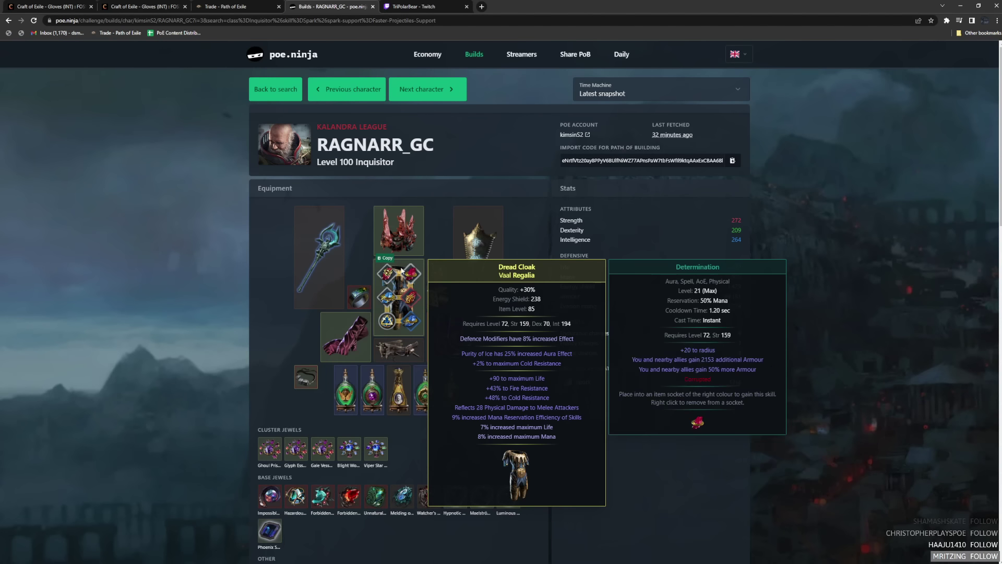
mouse_move(381, 271)
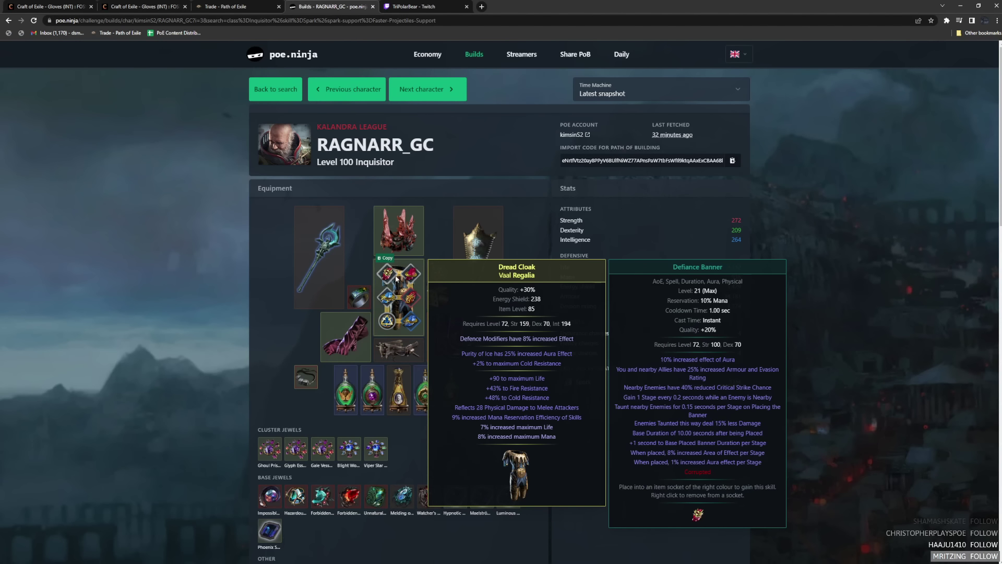
mouse_move(389, 316)
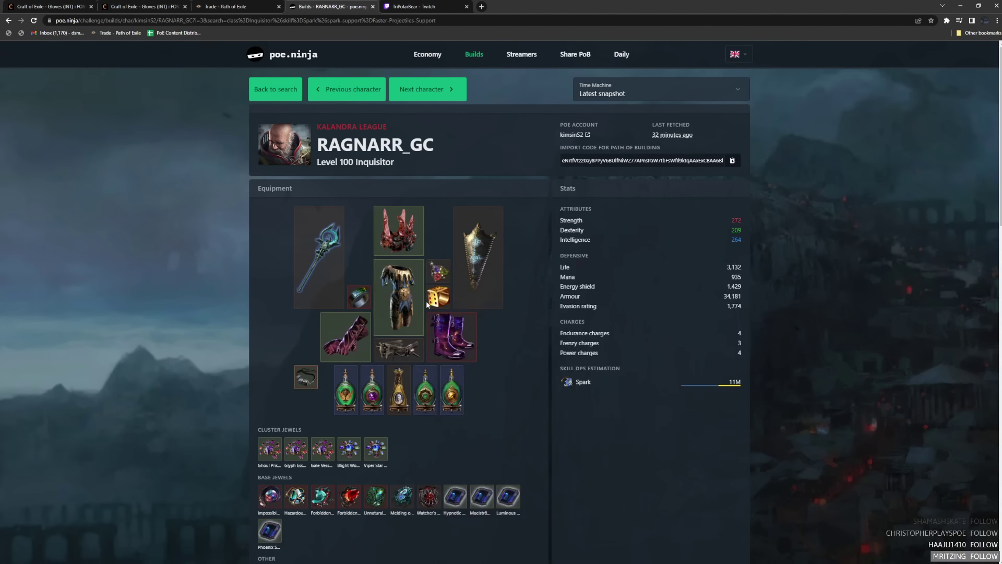
scroll(397, 329, down, 4)
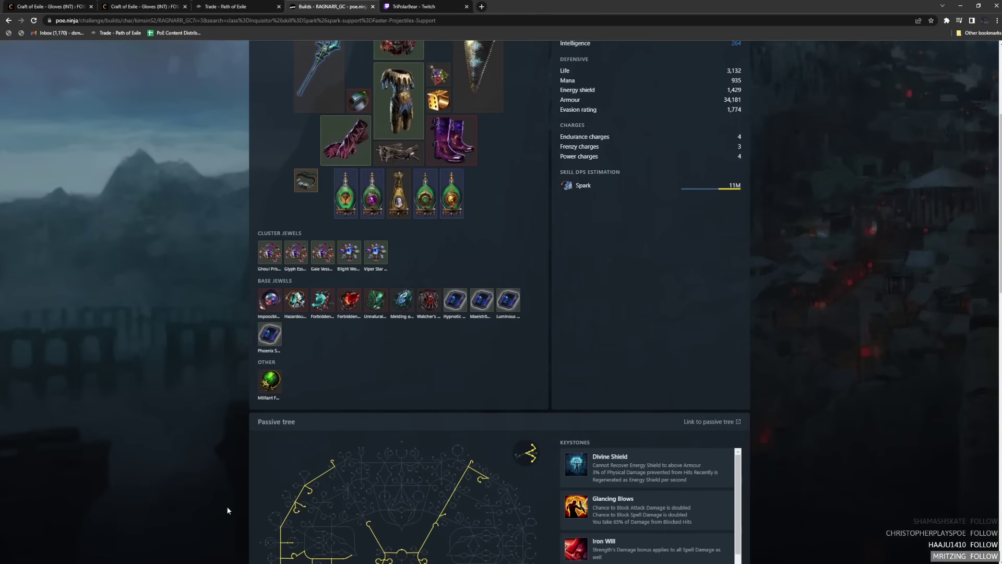
scroll(412, 332, up, 4)
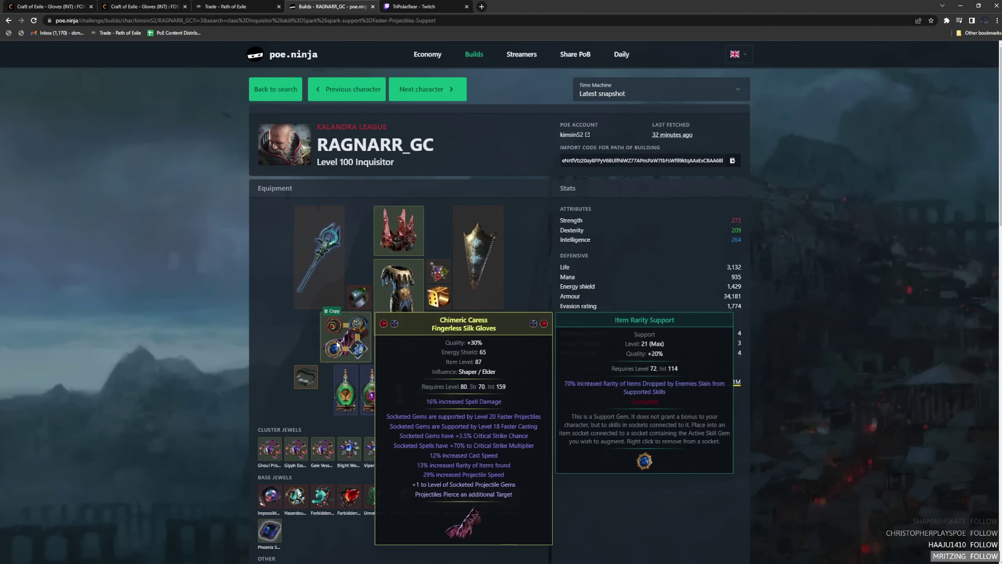
click(8, 22)
scroll(393, 329, down, 5)
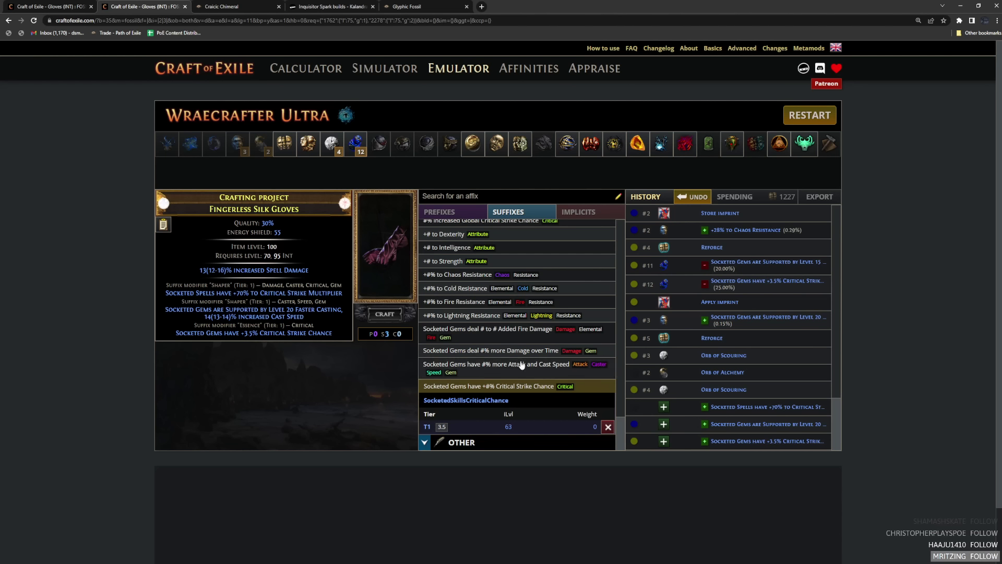
Step: In the Craft of Exile emulator, highlight the gloves' essence critical strike chance suffix and the increased cast speed line
drag(235, 337, 297, 336)
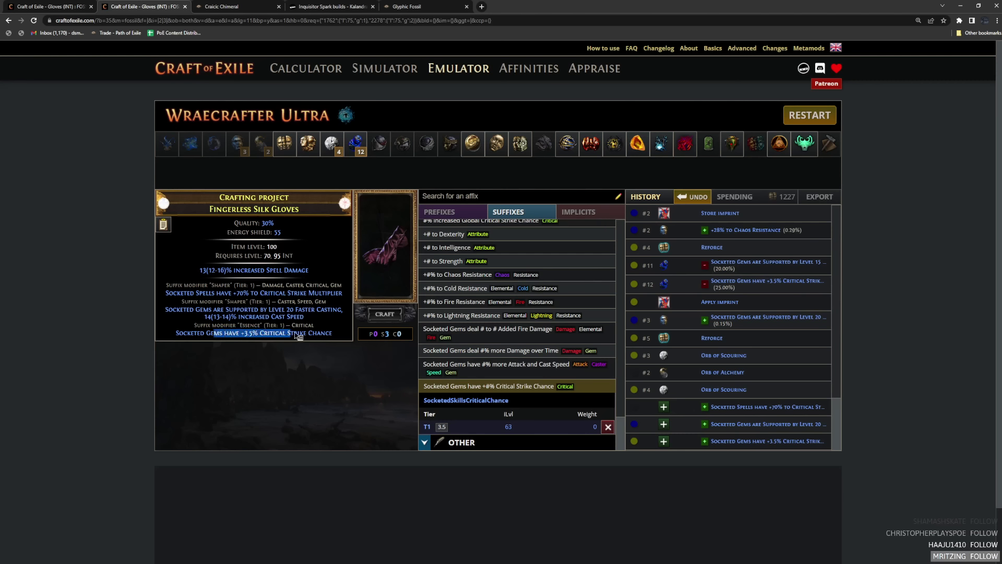
click(300, 336)
drag(180, 334, 296, 375)
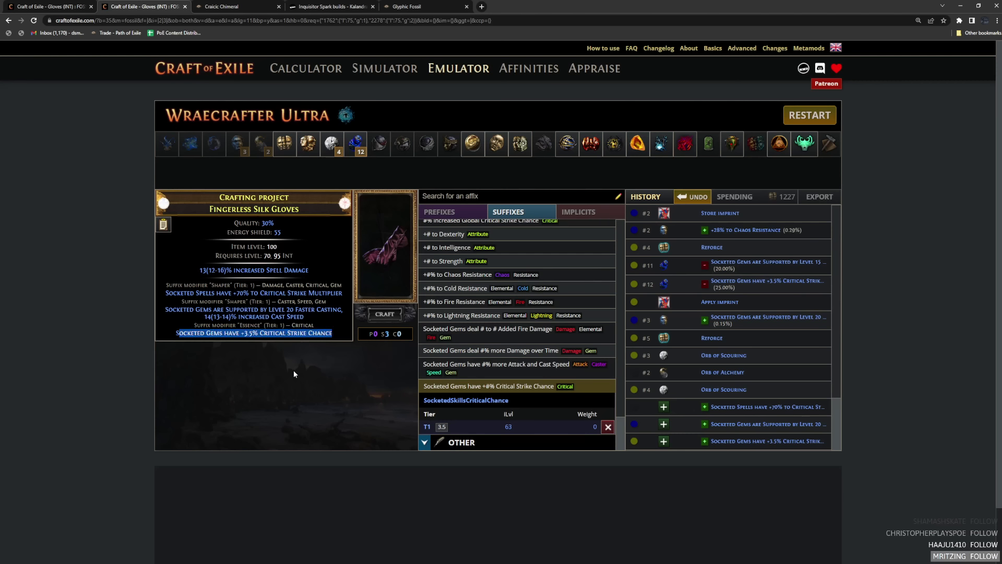
click(296, 375)
drag(269, 315, 313, 318)
click(301, 409)
click(363, 430)
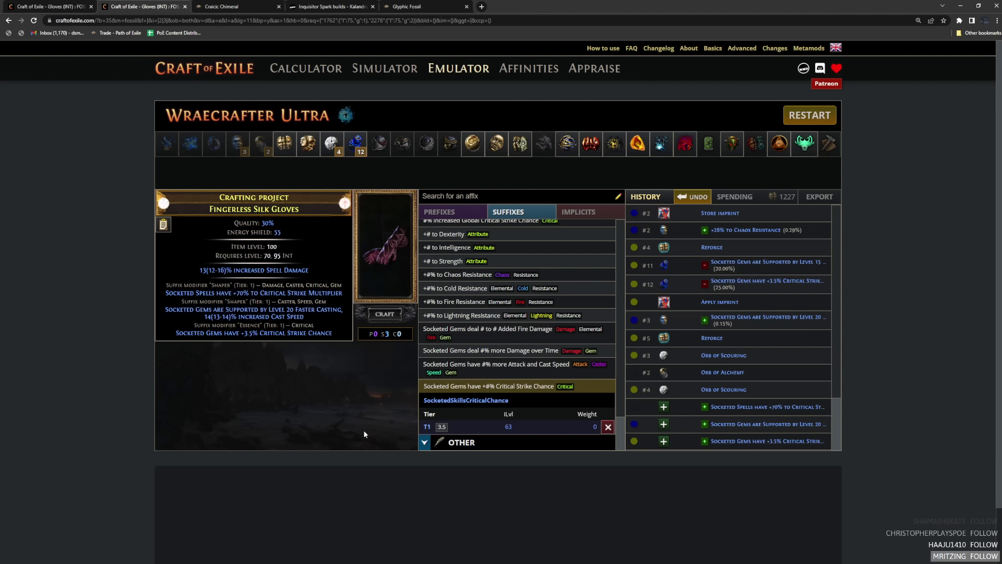
Step: Highlight all three suffixes of the Fingerless Silk Gloves together to point out the target combination
drag(197, 294, 288, 337)
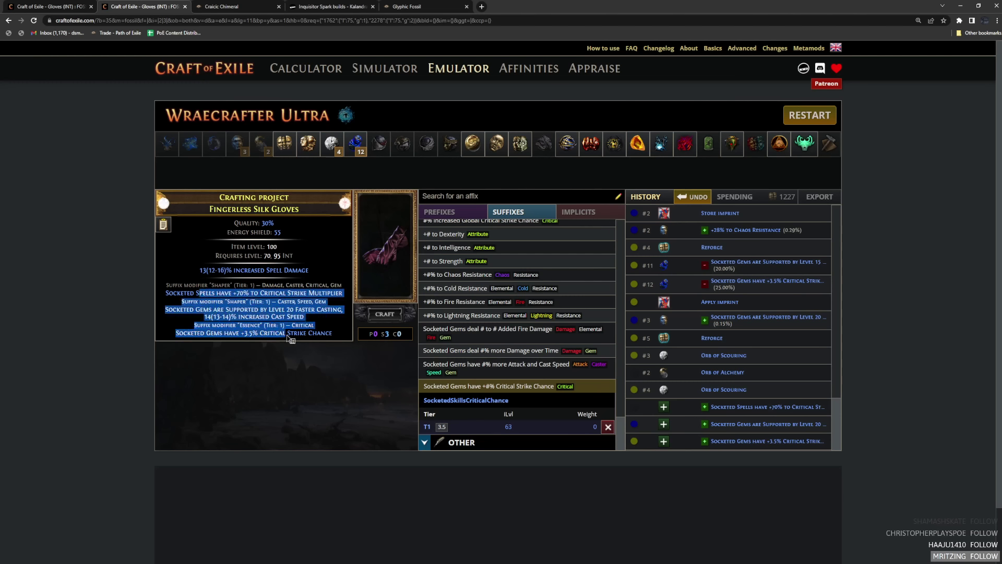
click(287, 337)
drag(198, 293, 279, 334)
click(301, 356)
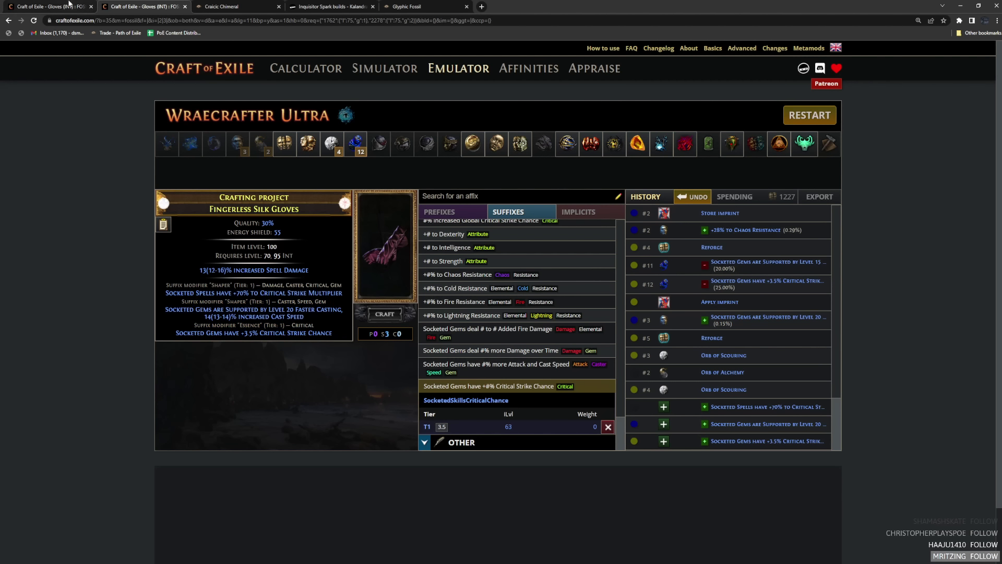
drag(209, 293, 277, 337)
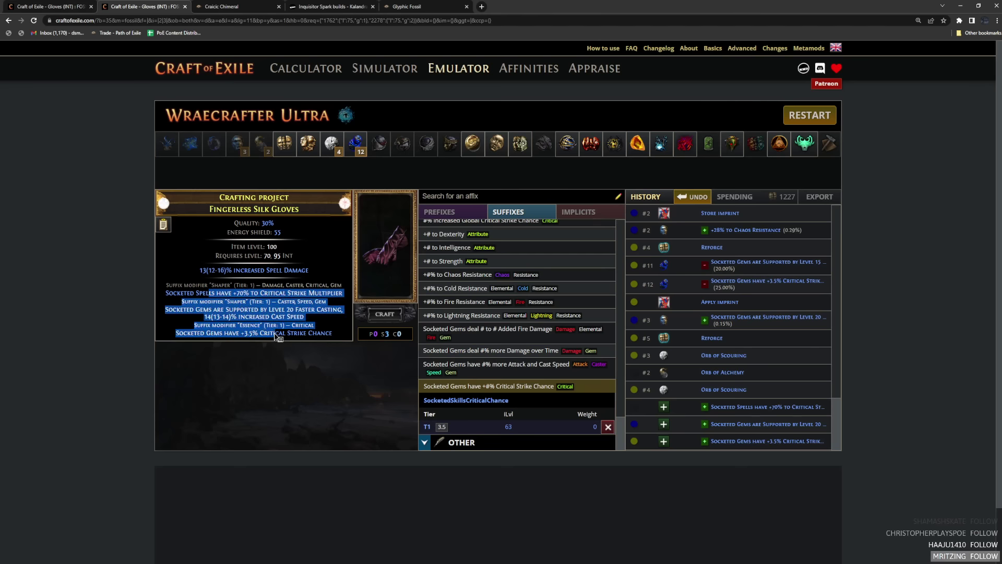
click(314, 409)
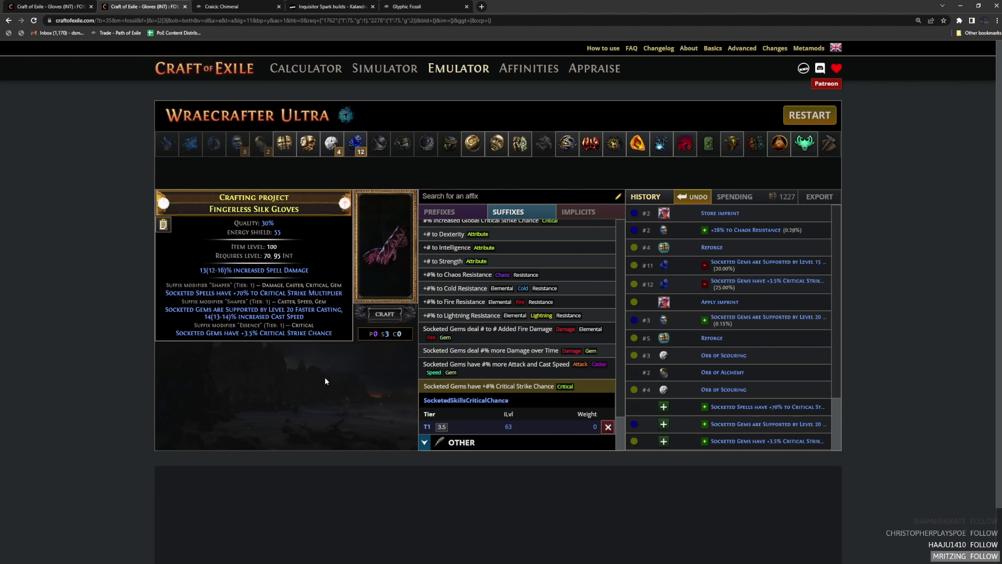
drag(323, 343, 166, 279)
click(250, 425)
Step: Open fossil crafting and examine the effects of the Glyphic, Aetheric and Deft fossils
click(630, 151)
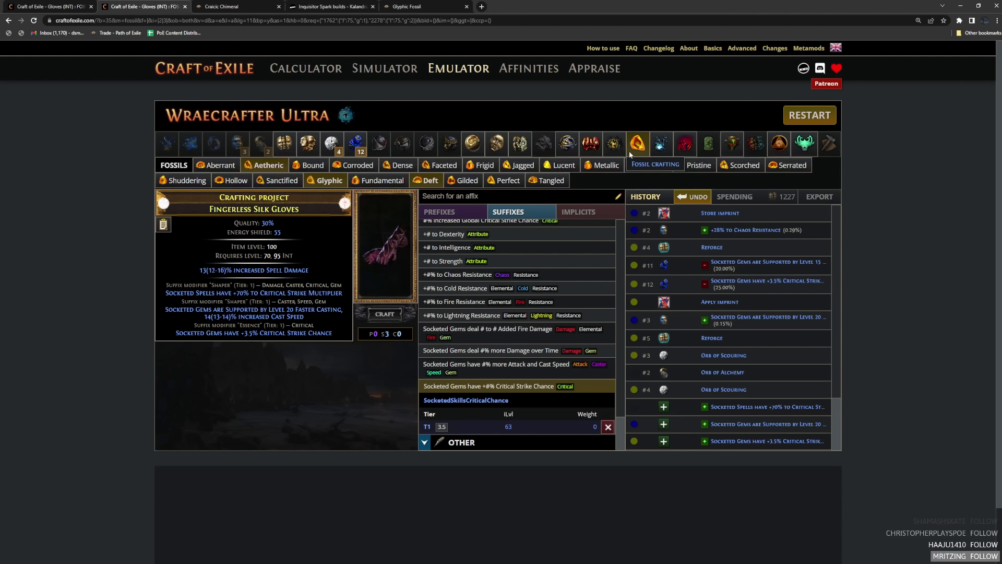
click(325, 181)
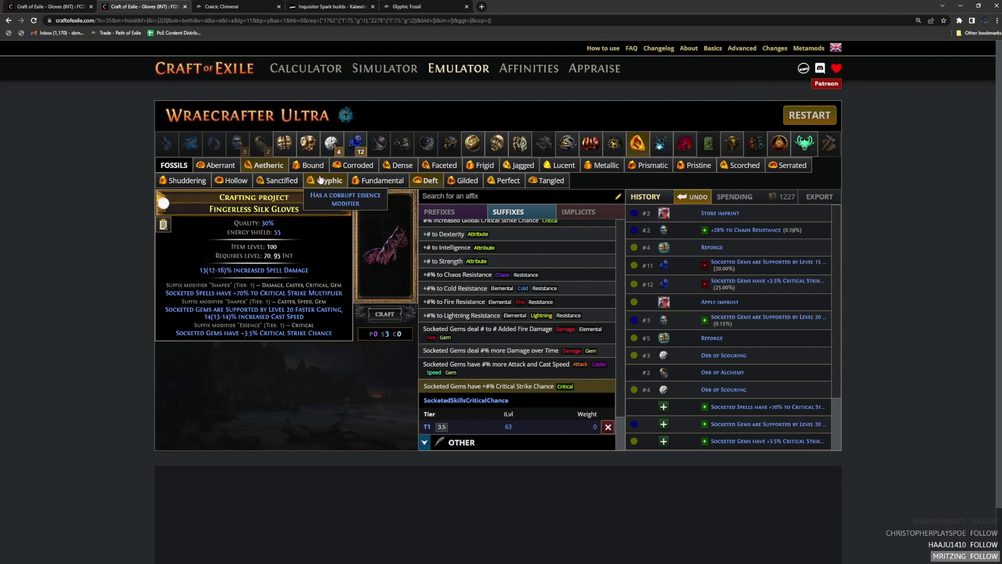
click(276, 166)
click(329, 181)
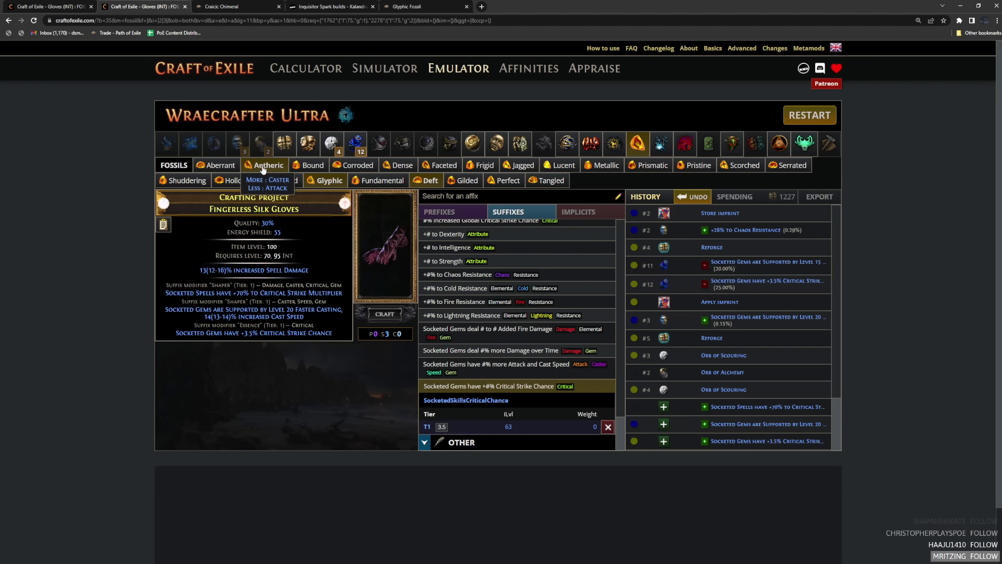
click(427, 180)
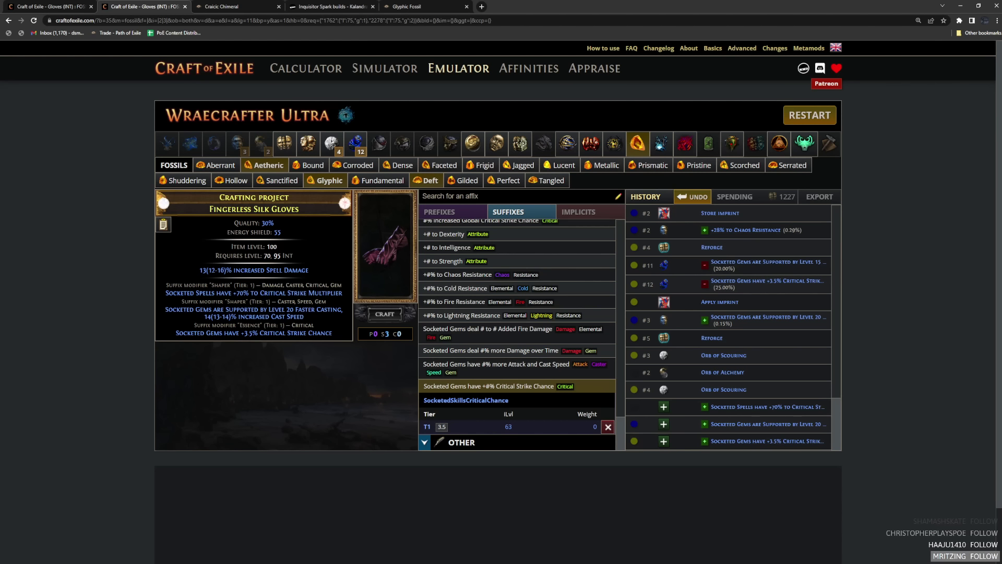
Step: Highlight the gloves' faster casting, spell critical strike multiplier and essence critical strike chance suffixes one by one
drag(319, 321, 174, 312)
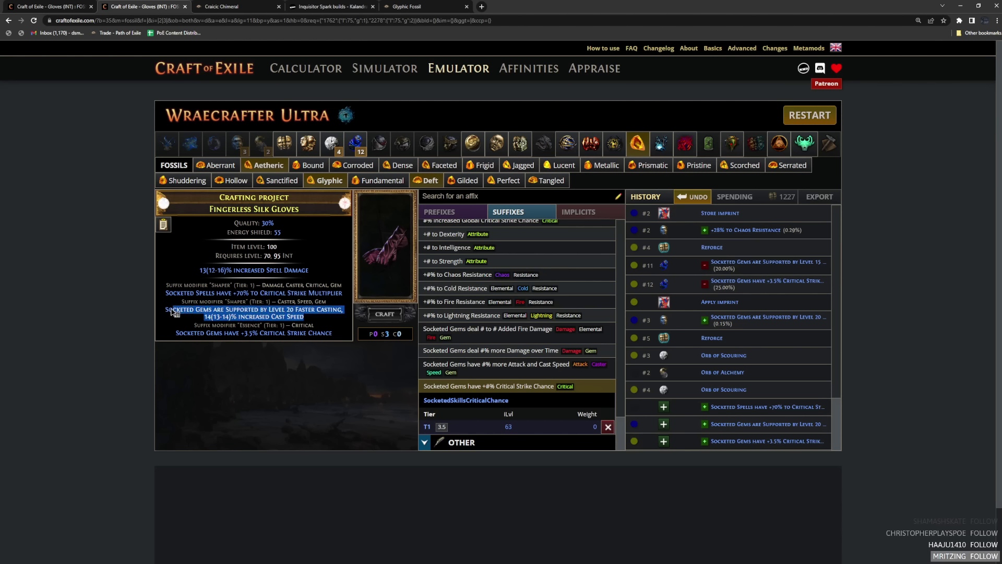
click(295, 297)
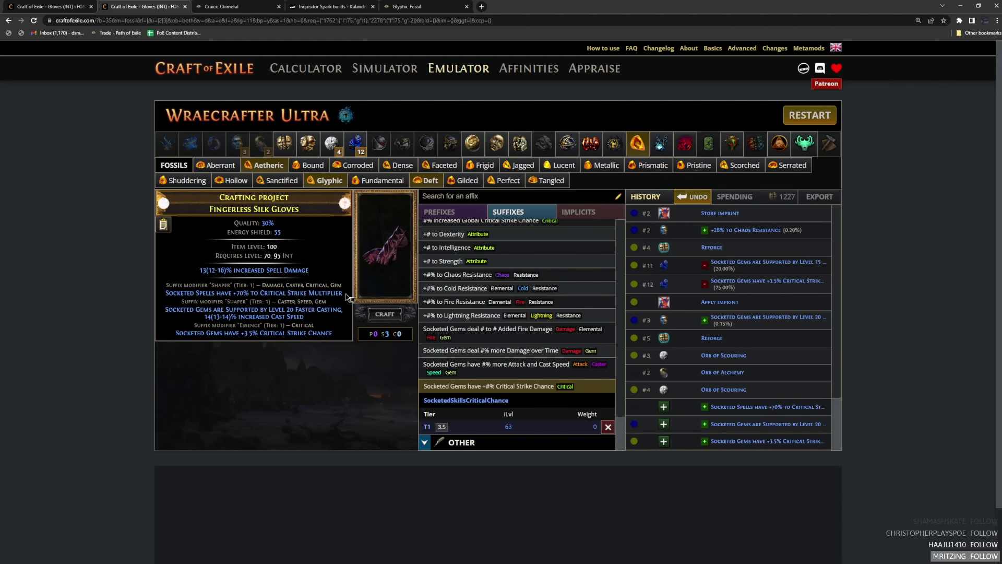
drag(344, 294, 174, 295)
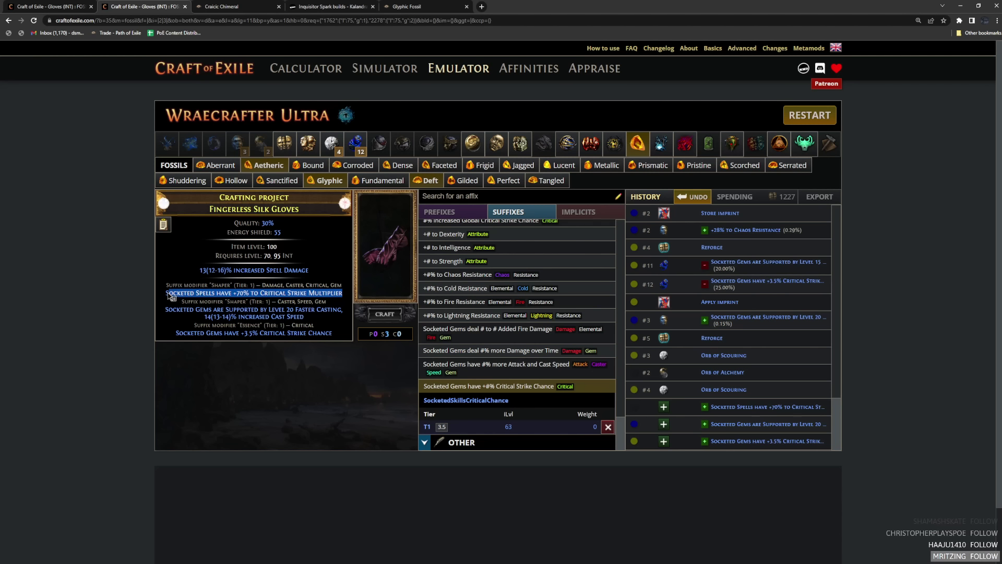
click(301, 427)
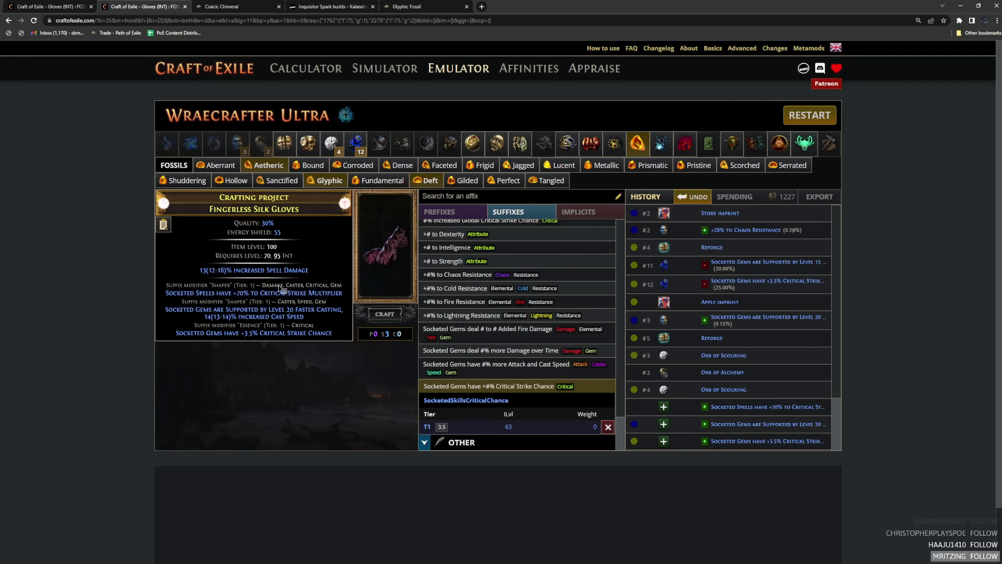
drag(310, 320, 166, 313)
click(280, 332)
drag(338, 338, 178, 338)
click(194, 306)
drag(179, 337, 324, 340)
click(190, 295)
drag(166, 293, 350, 297)
click(307, 294)
click(280, 297)
drag(305, 317, 178, 309)
click(262, 380)
Step: Find the Elder suffixes in the affix list and expand the tiers of increased Attack and Cast Speed
drag(622, 432, 633, 292)
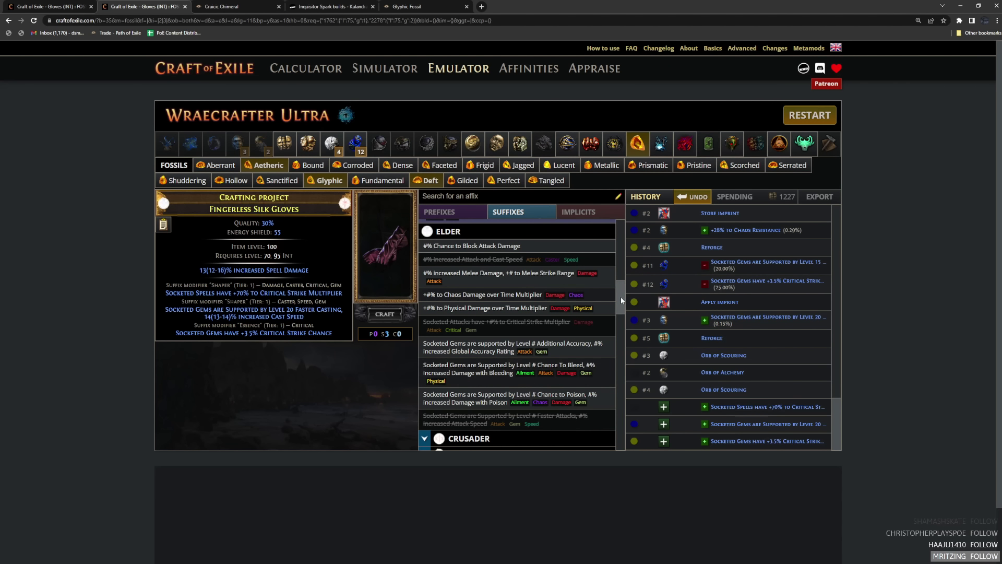
drag(621, 299, 625, 299)
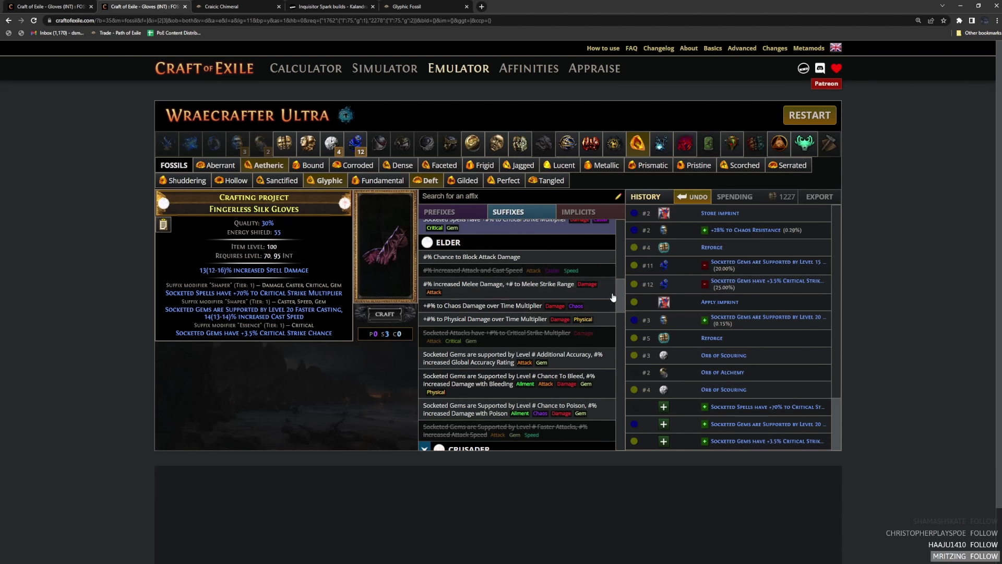
scroll(621, 296, down, 1)
scroll(619, 296, down, 1)
scroll(548, 365, up, 2)
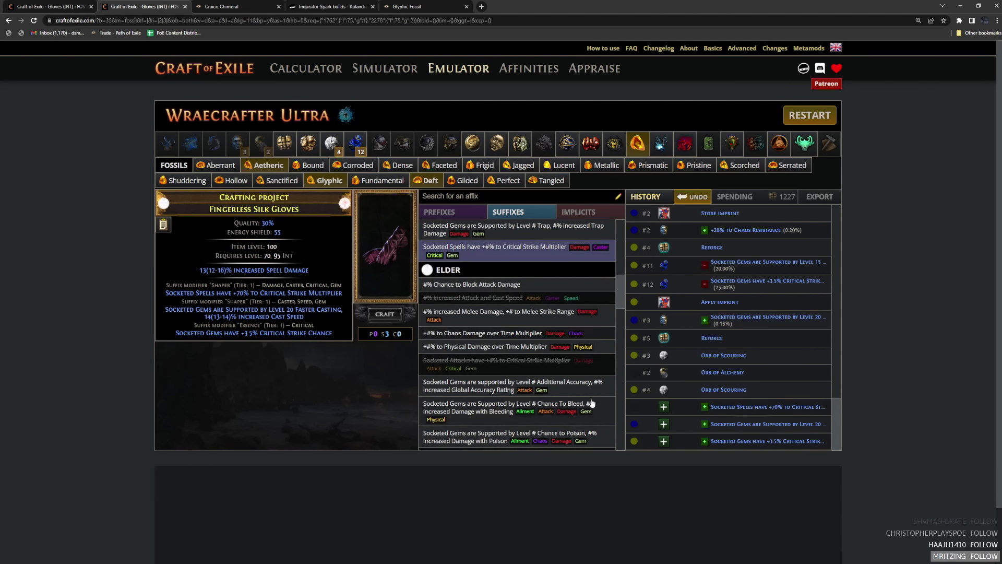
click(473, 300)
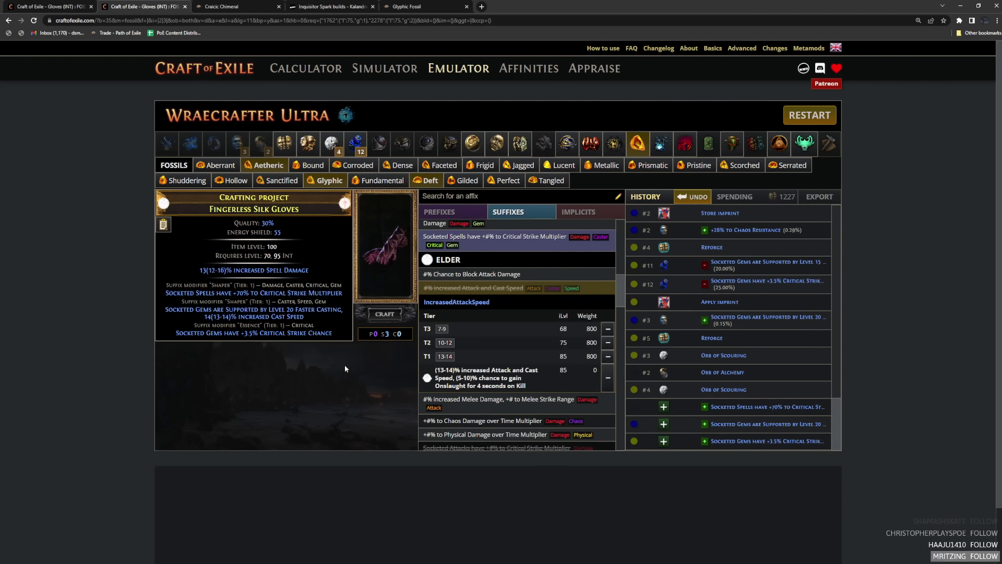
Step: Highlight the faster casting and critical strike multiplier suffixes, and review the Aetheric, Glyphic and Deft fossil effects
drag(312, 319, 172, 311)
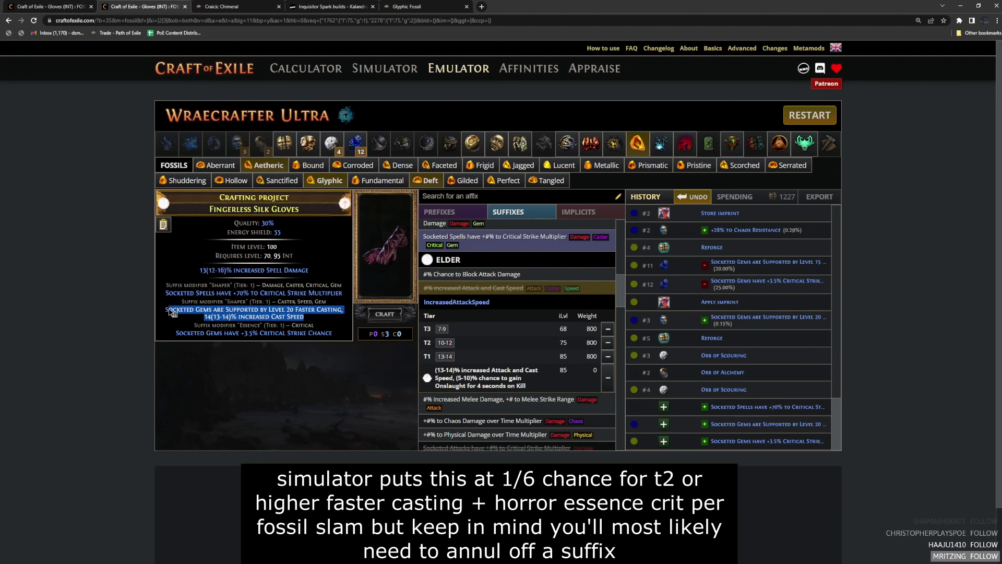
click(290, 394)
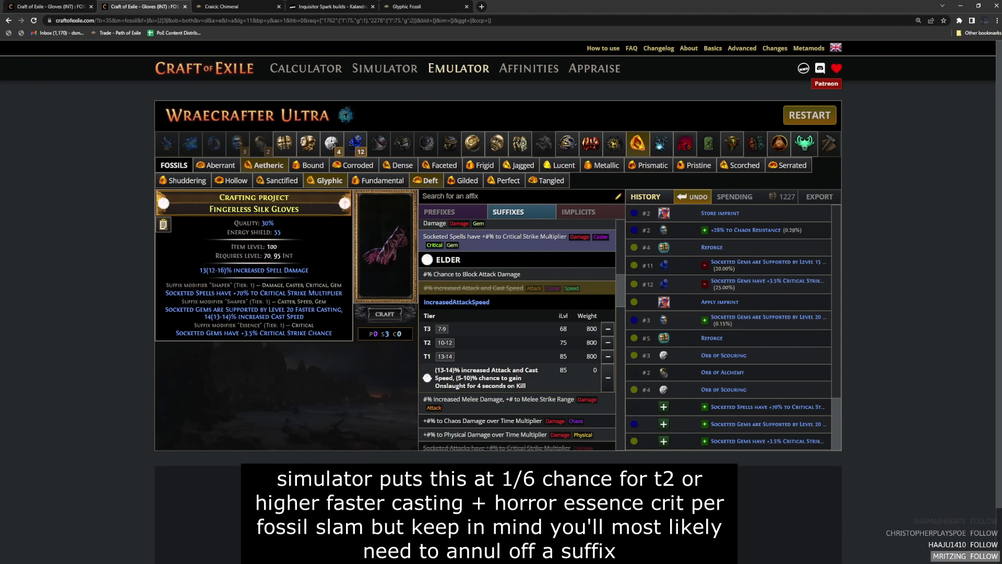
drag(173, 296, 349, 297)
click(291, 389)
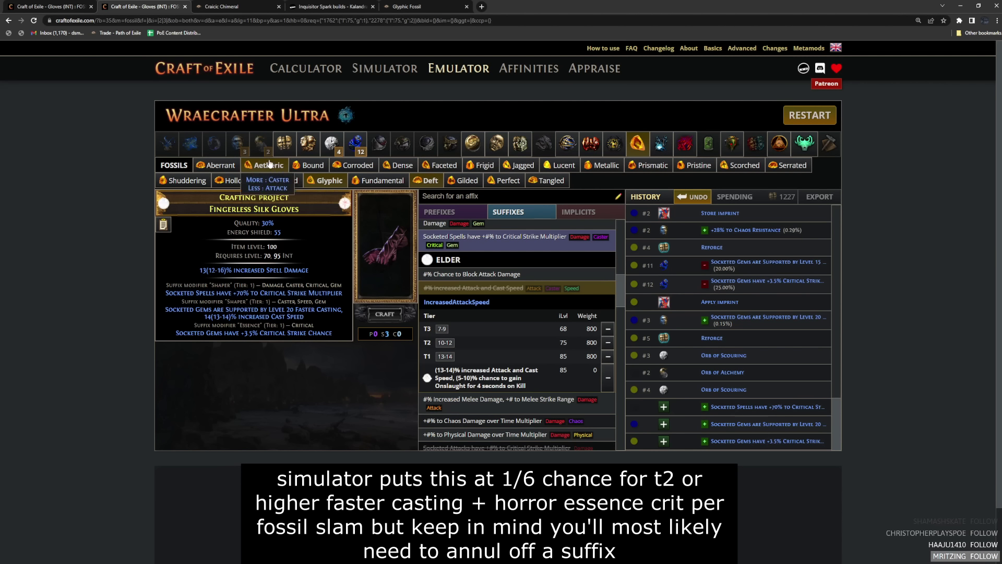
mouse_move(326, 183)
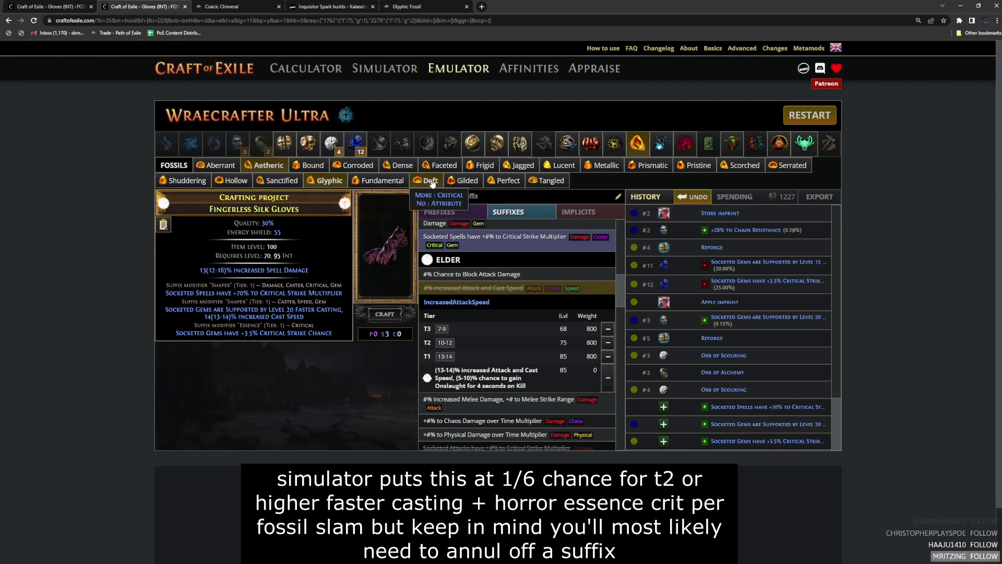
Step: Highlight the gloves' suffix modifiers, ending on the essence suffix granting socketed gems +3.5% Critical Strike Chance
drag(191, 291, 298, 336)
click(258, 342)
click(188, 337)
click(312, 378)
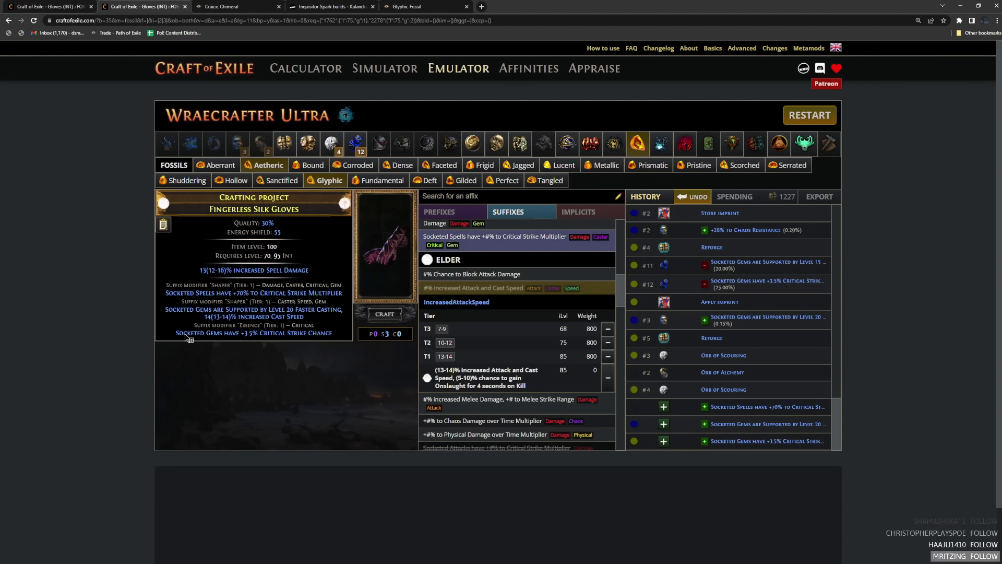
drag(178, 336, 326, 337)
click(301, 367)
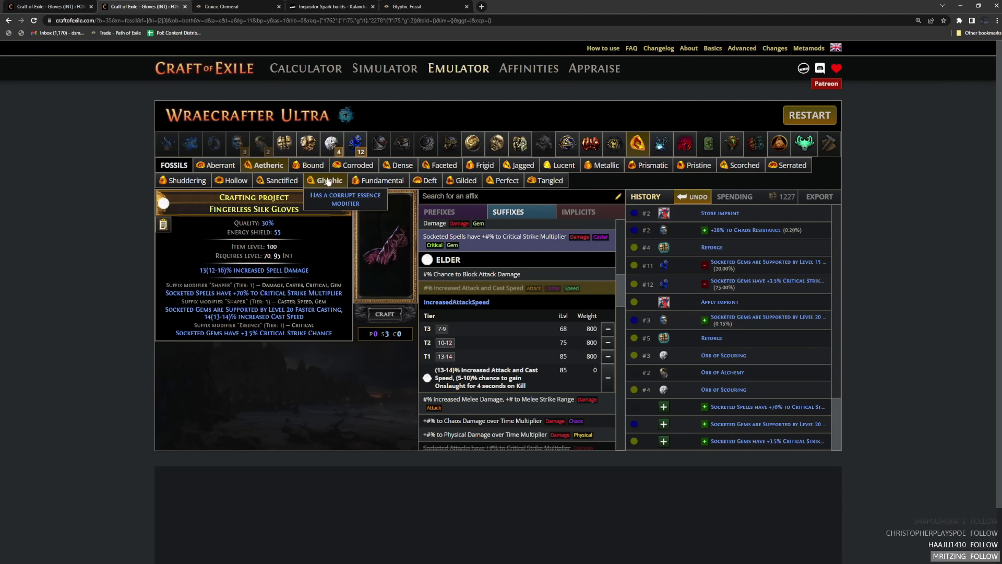
Step: Check the Glyphic fossil's effect and highlight the essence critical strike chance suffix that a corrupt essence modifier can provide
click(328, 181)
drag(183, 337, 349, 342)
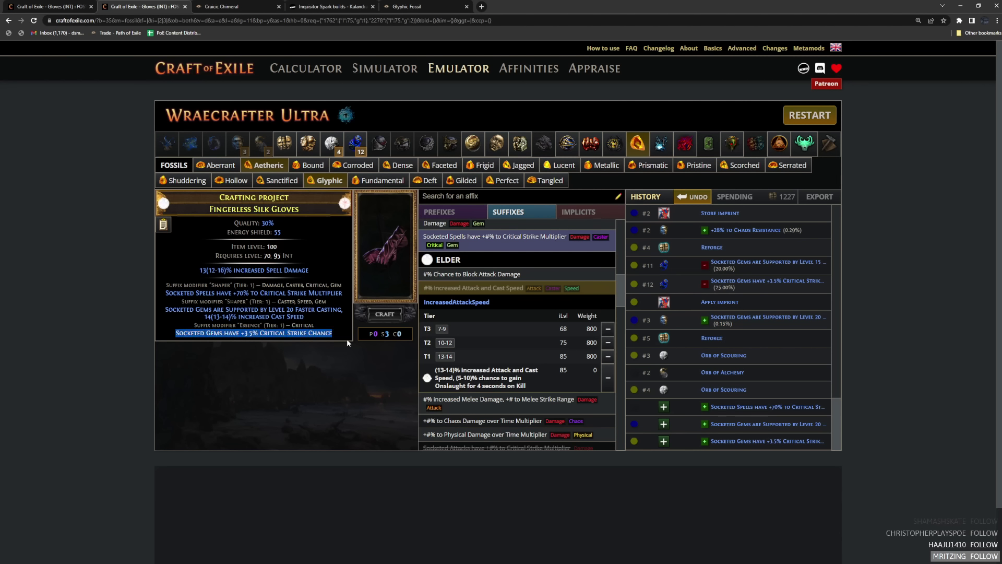
click(343, 358)
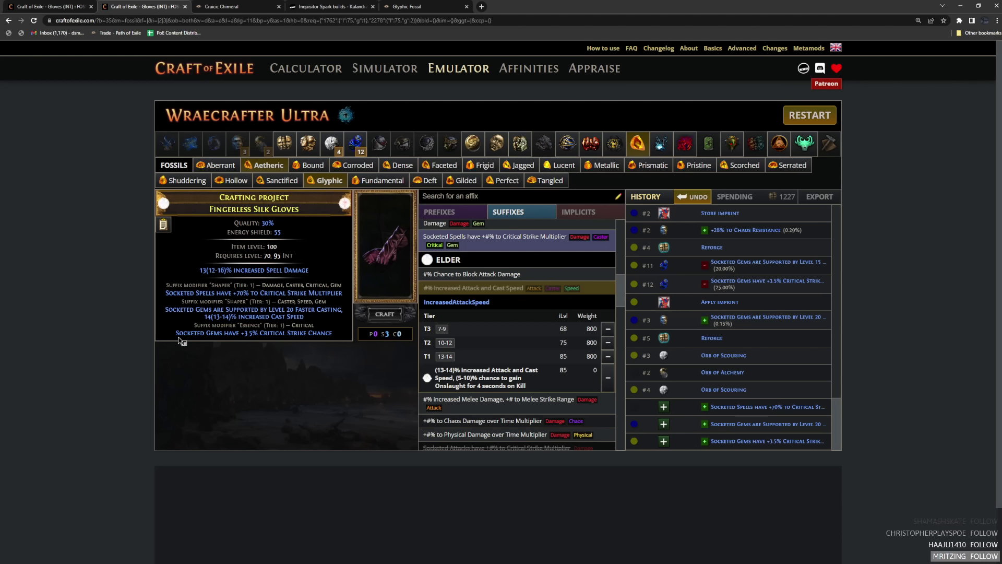
drag(177, 337, 339, 340)
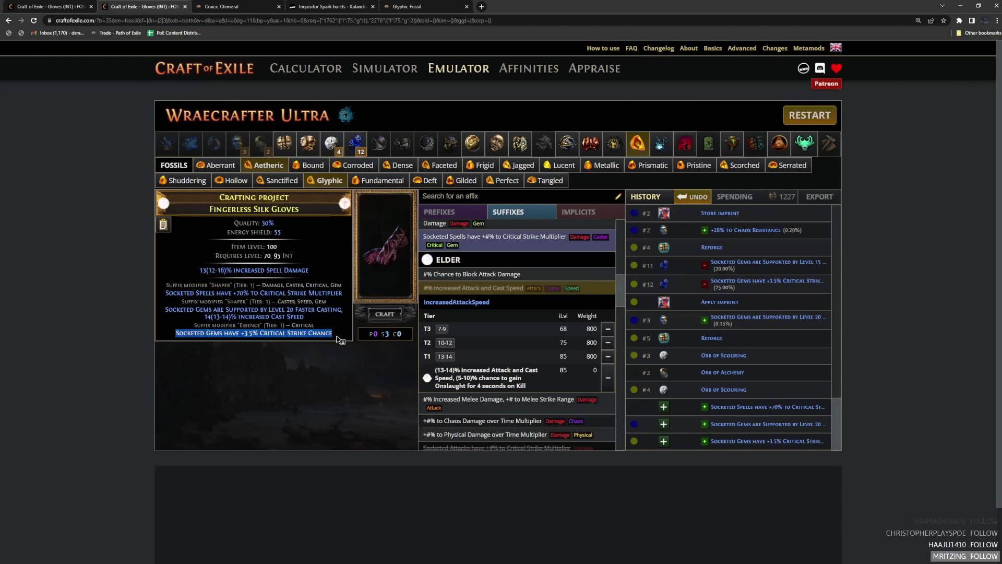
click(316, 400)
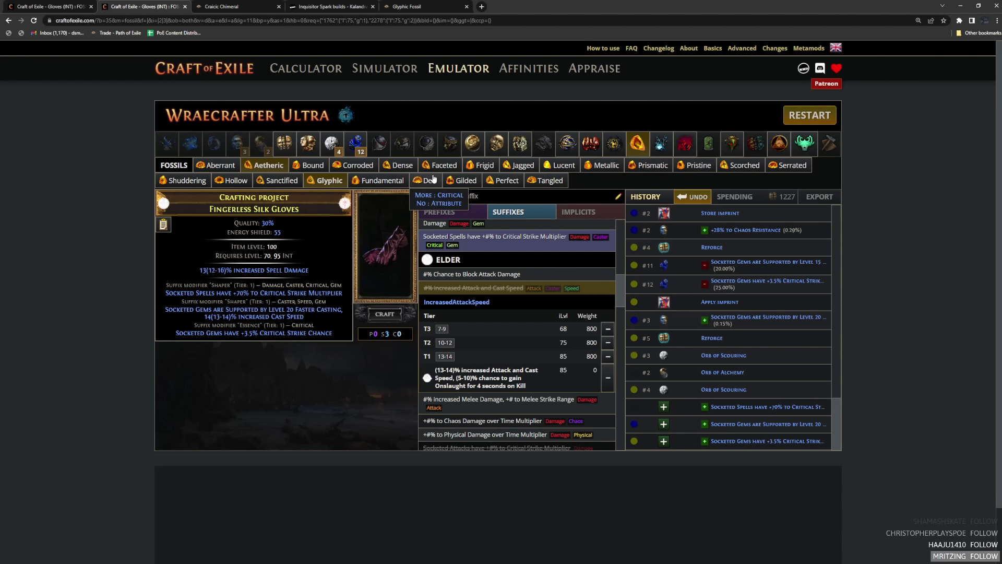
Step: Combine the Deft fossil with Aetheric and Glyphic, and reroll the gloves with all three fossils
drag(186, 334, 239, 335)
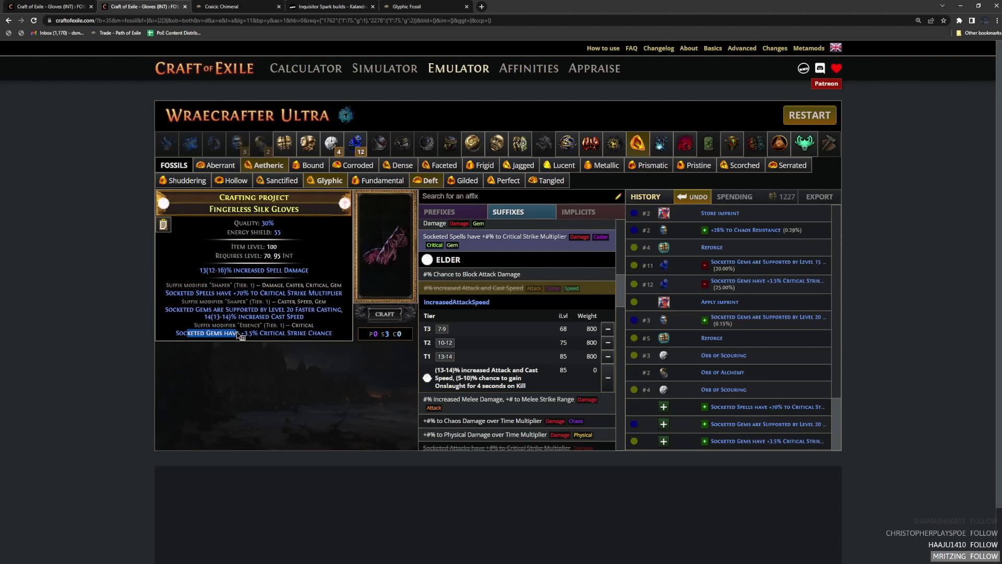
click(264, 358)
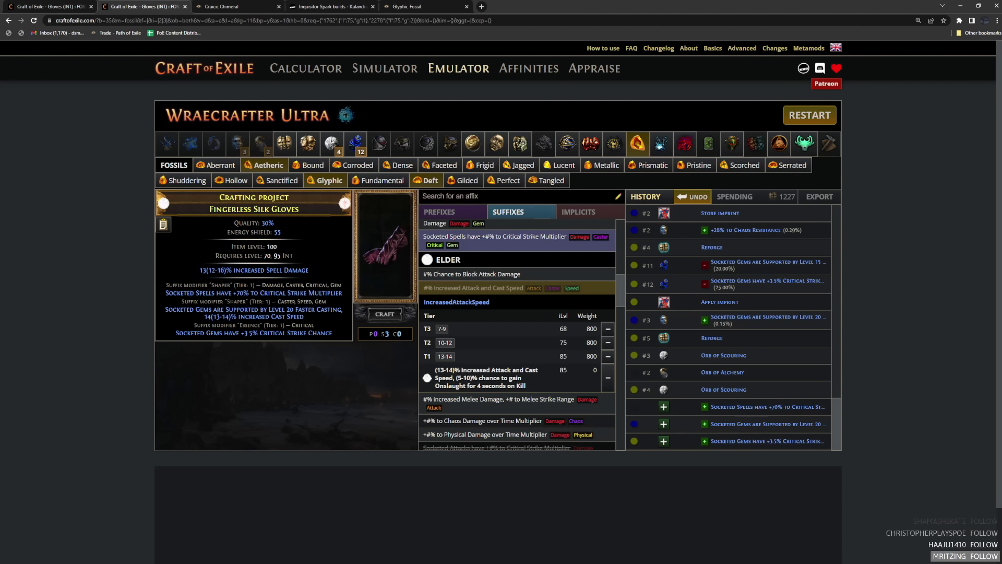
click(264, 166)
click(385, 314)
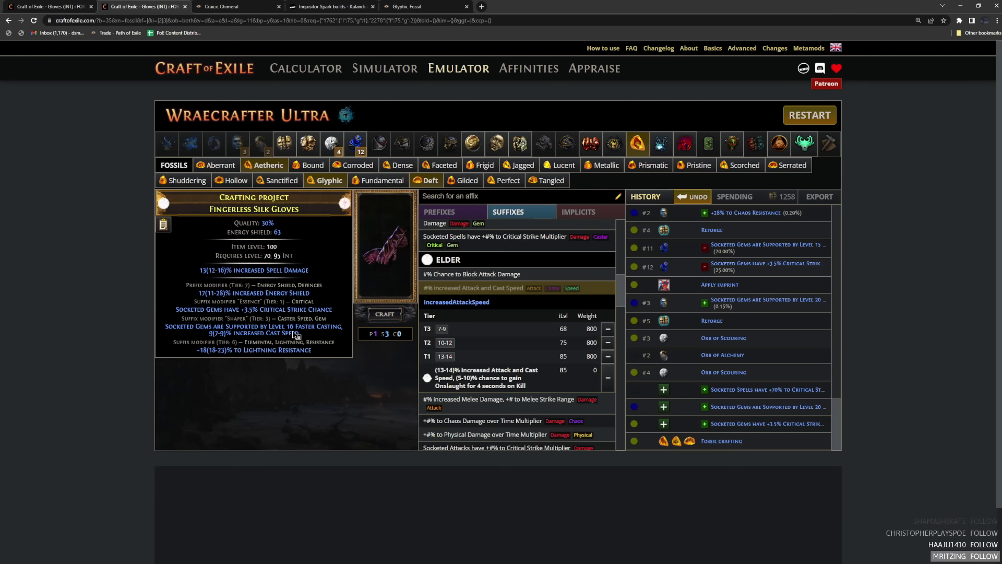
Step: Highlight the faster casting and lightning resistance suffixes, and remove a random modifier from the gloves with an Orb of Annulment
drag(317, 337, 170, 330)
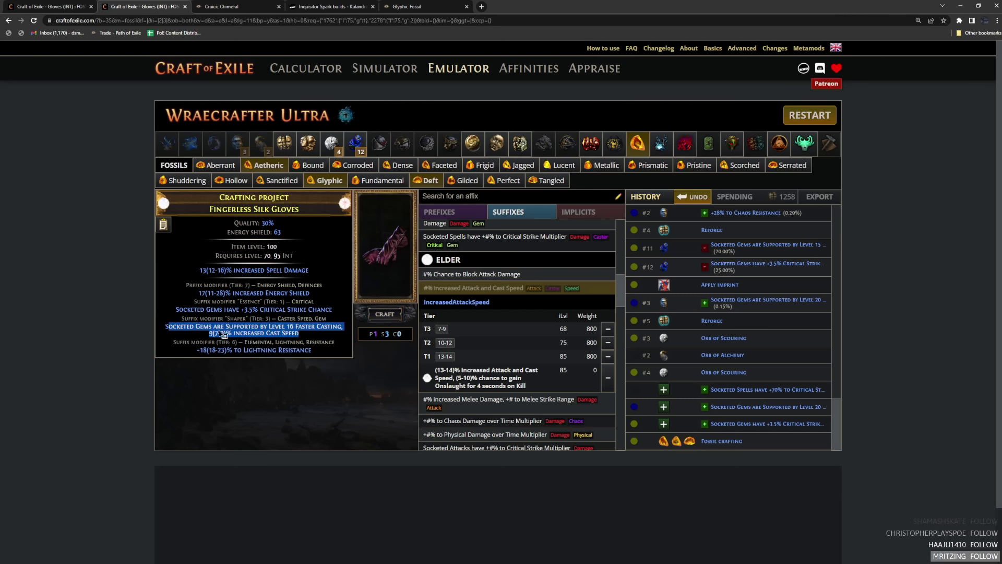
click(263, 386)
click(360, 144)
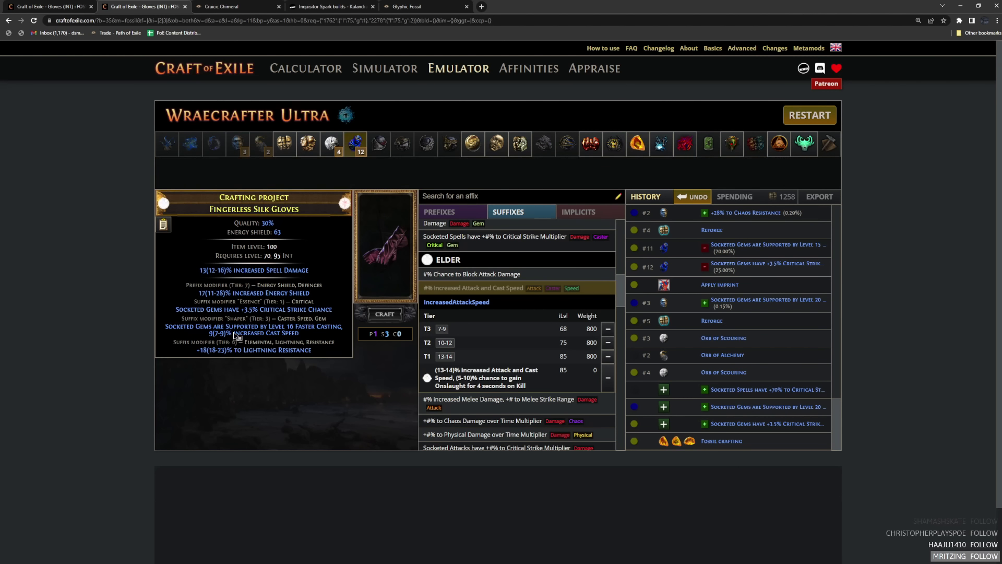
drag(196, 350, 311, 356)
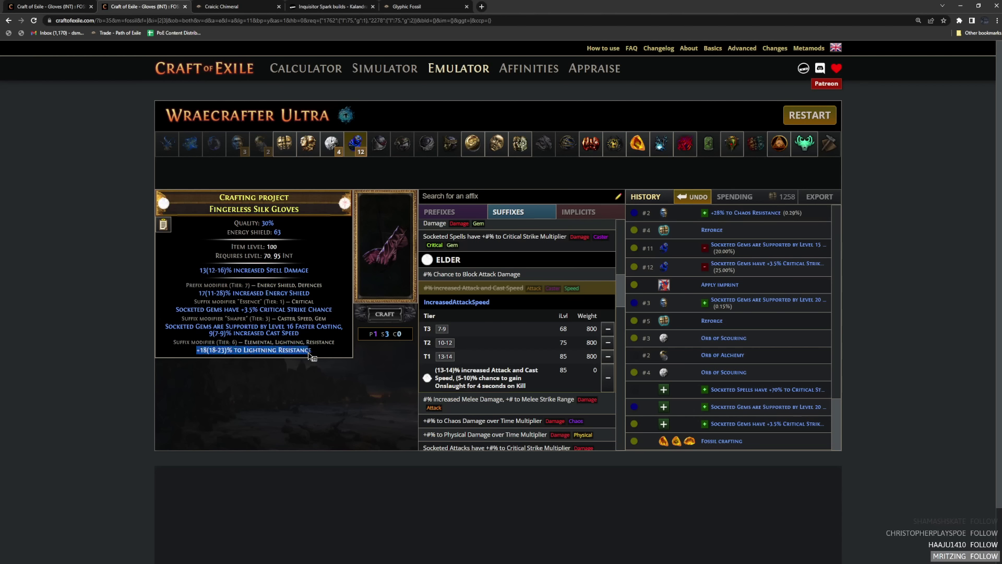
click(290, 389)
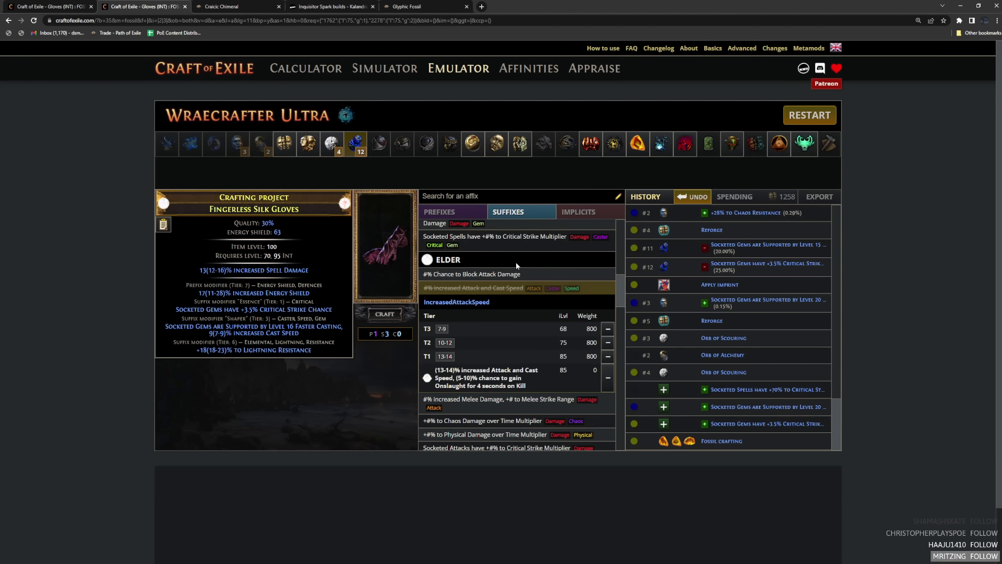
click(251, 300)
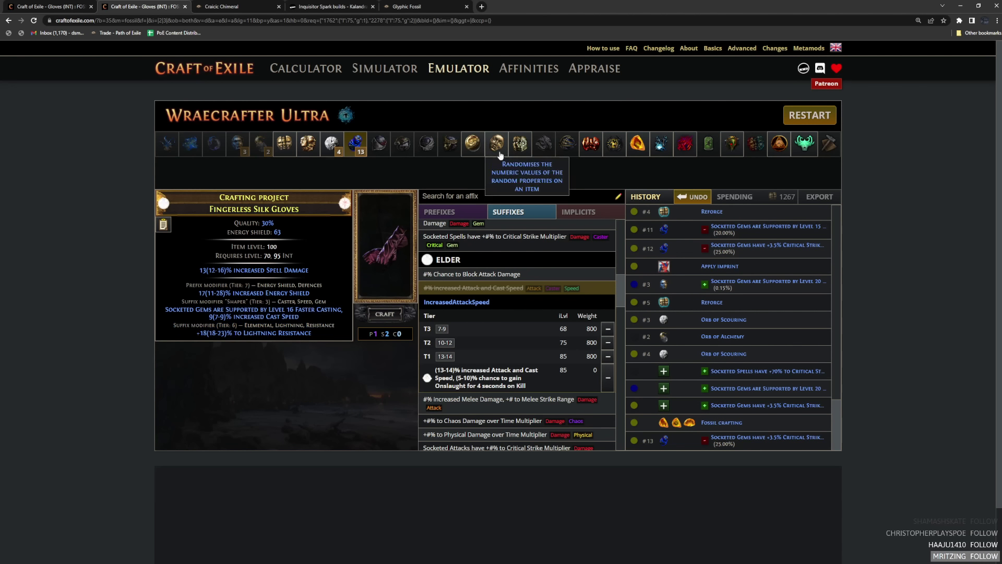
Step: Return to fossil crafting, reroll the gloves twice with Aetheric, Glyphic and Deft, and highlight the essence suffix of each result
click(635, 144)
click(377, 224)
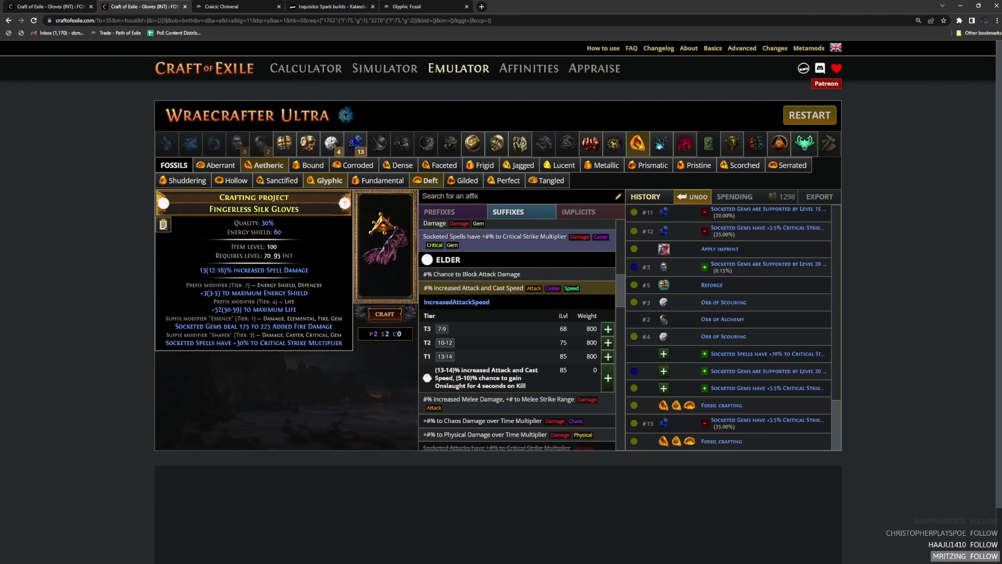
drag(184, 330, 336, 330)
click(331, 359)
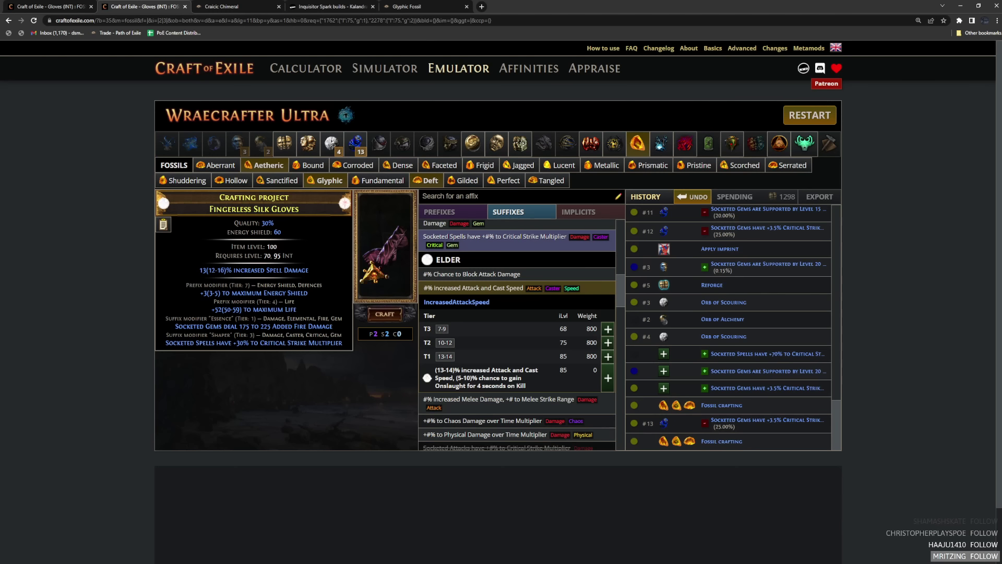
click(383, 250)
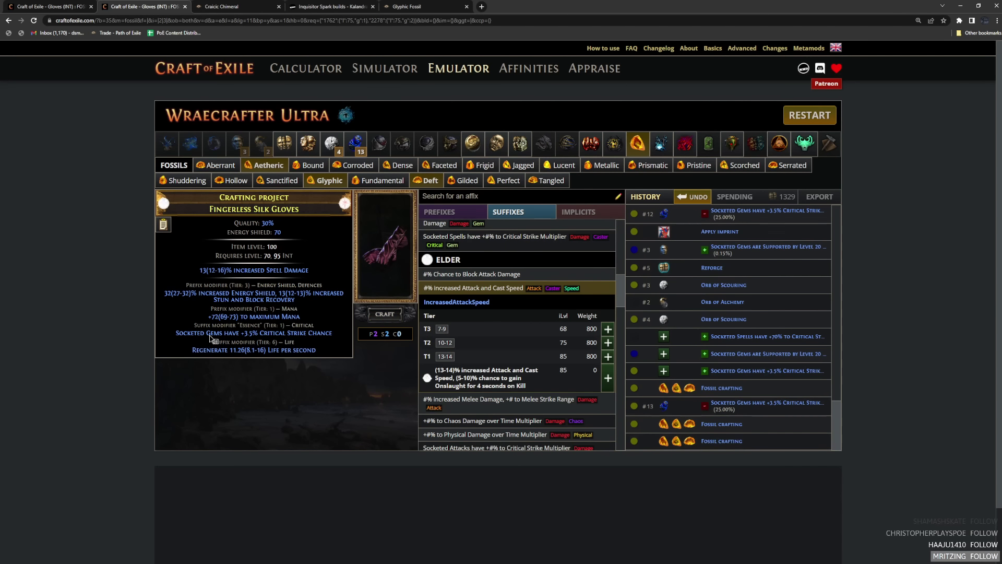
drag(194, 334, 303, 334)
click(351, 241)
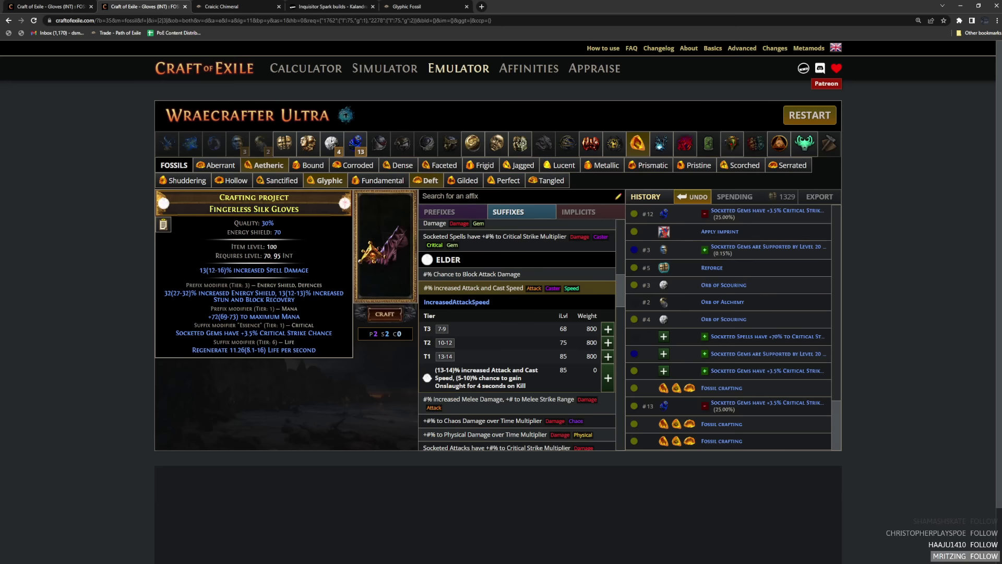
Step: Keep rerolling with the three fossils until essence critical strike chance and faster casting land together, and annul a random modifier
click(371, 250)
right_click(368, 250)
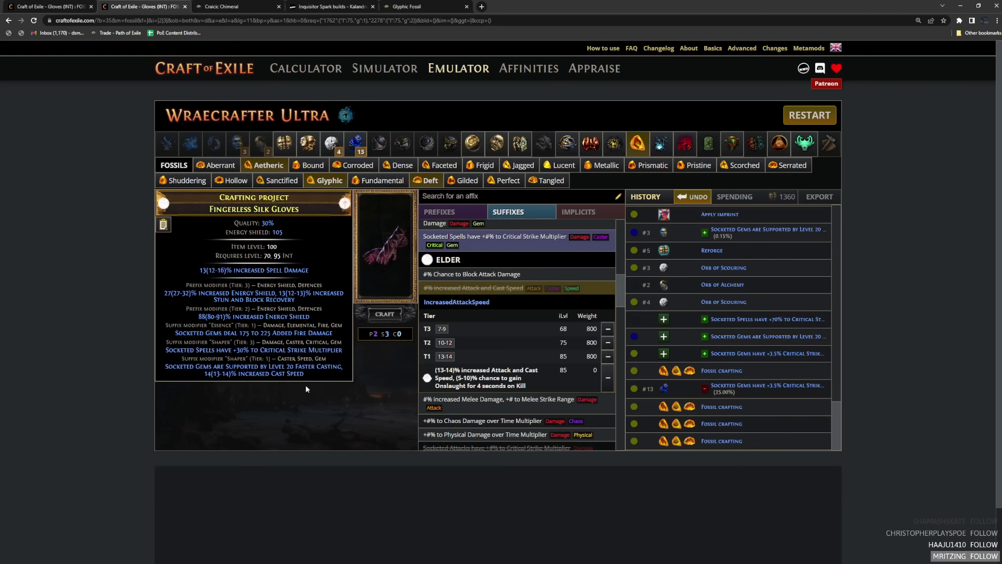
click(382, 224)
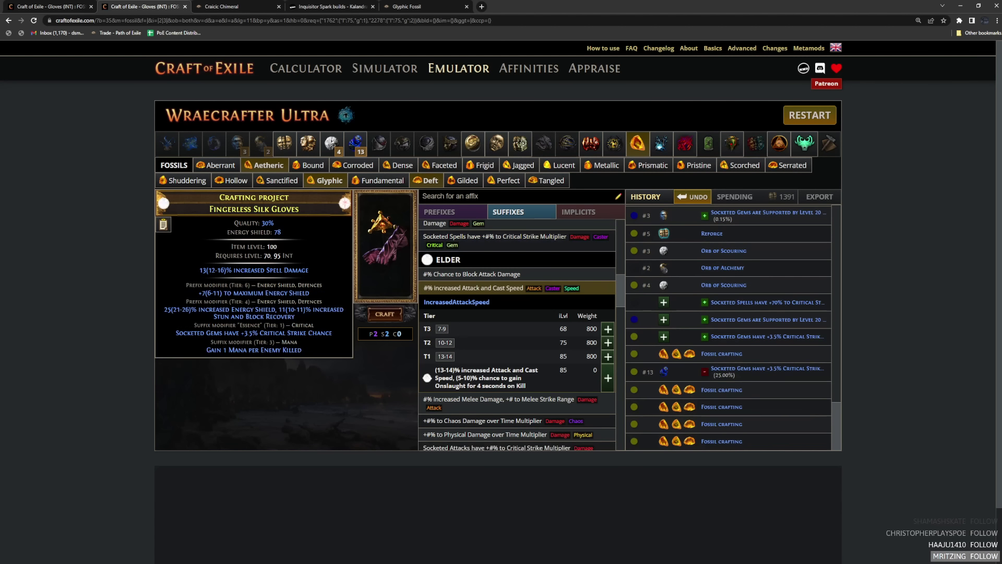
click(386, 232)
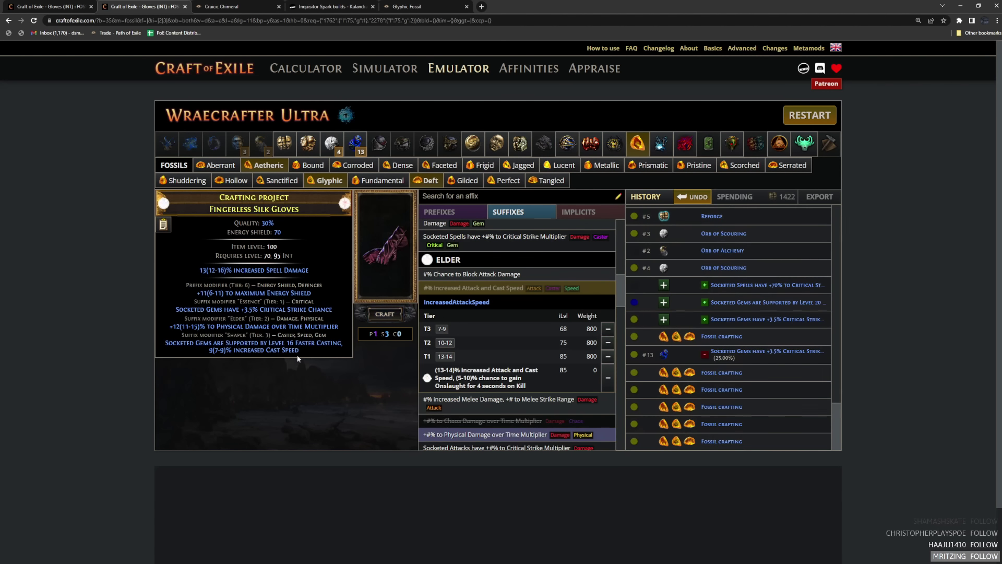
click(354, 146)
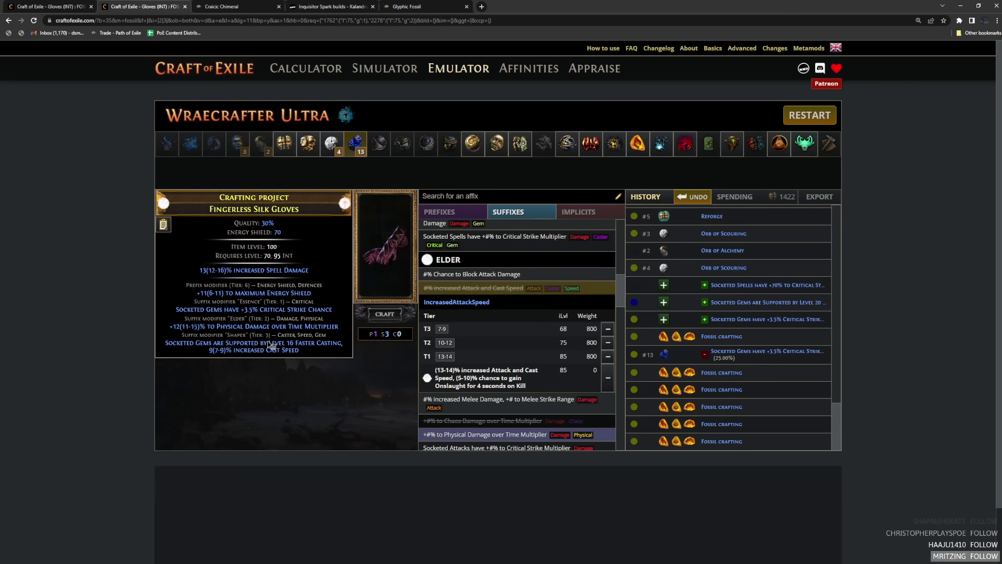
click(384, 245)
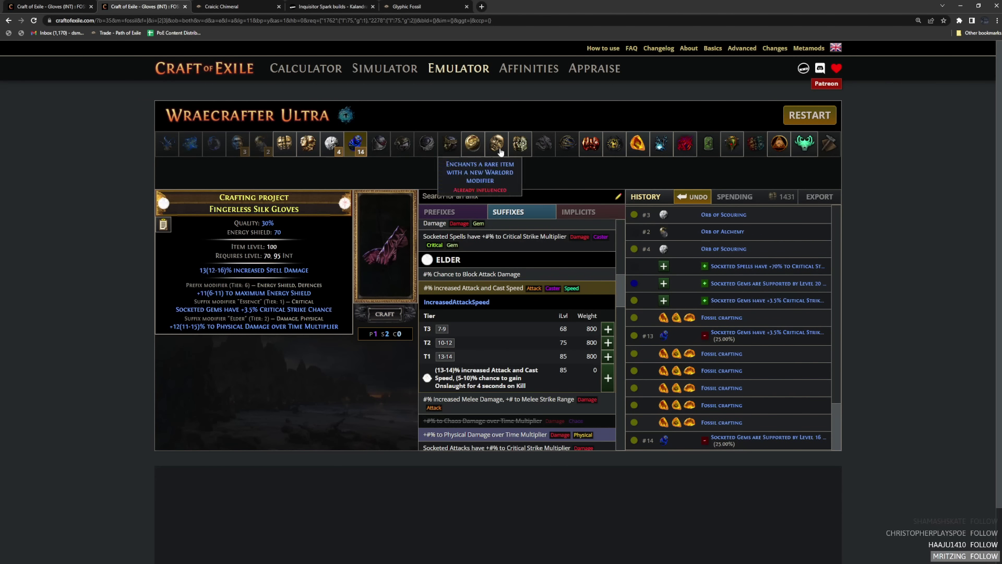
Step: Reroll the gloves repeatedly with Aetheric, Glyphic and Deft fossils until essence critical strike chance lands with level 18 Faster Casting
click(638, 143)
click(385, 244)
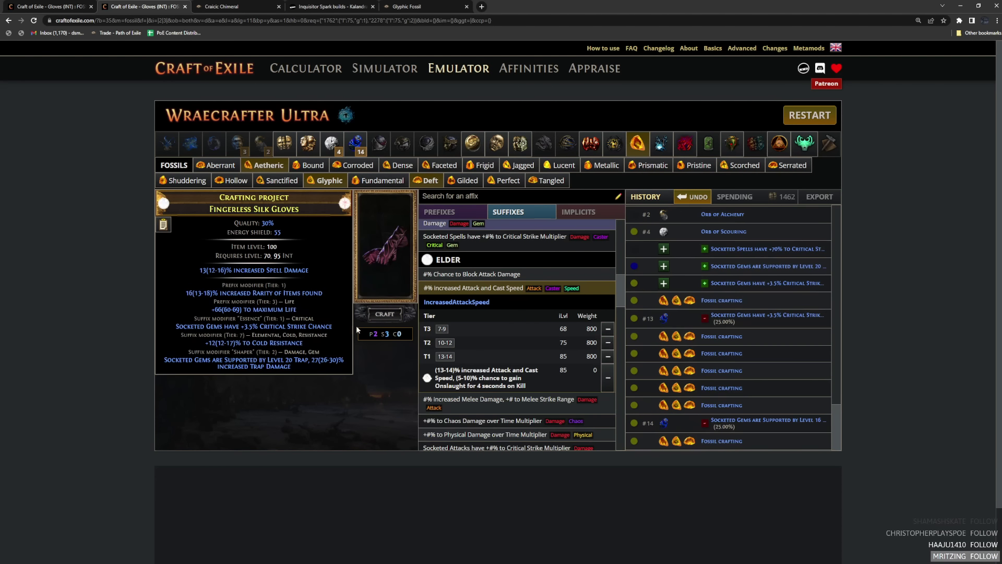
click(386, 251)
click(384, 250)
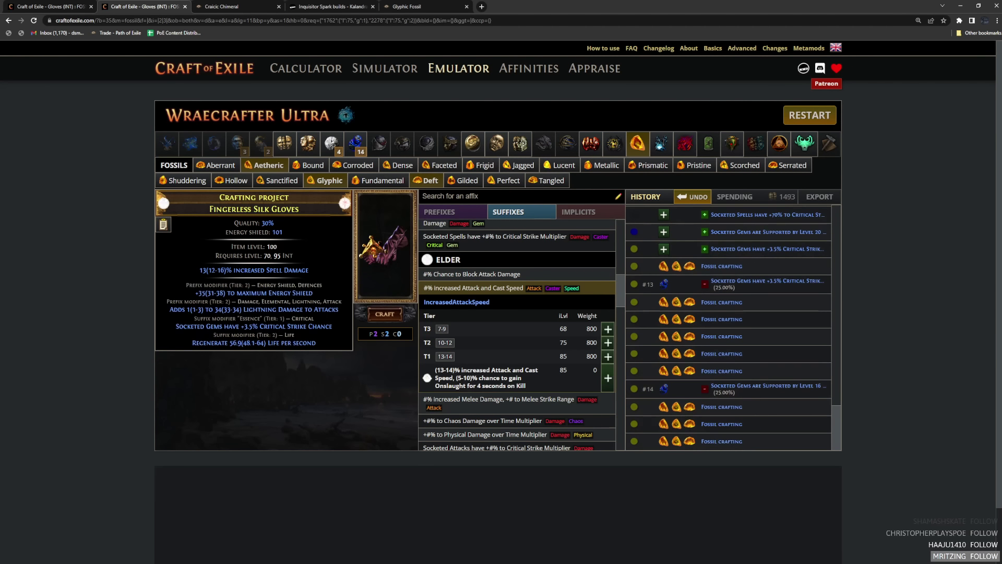
click(385, 248)
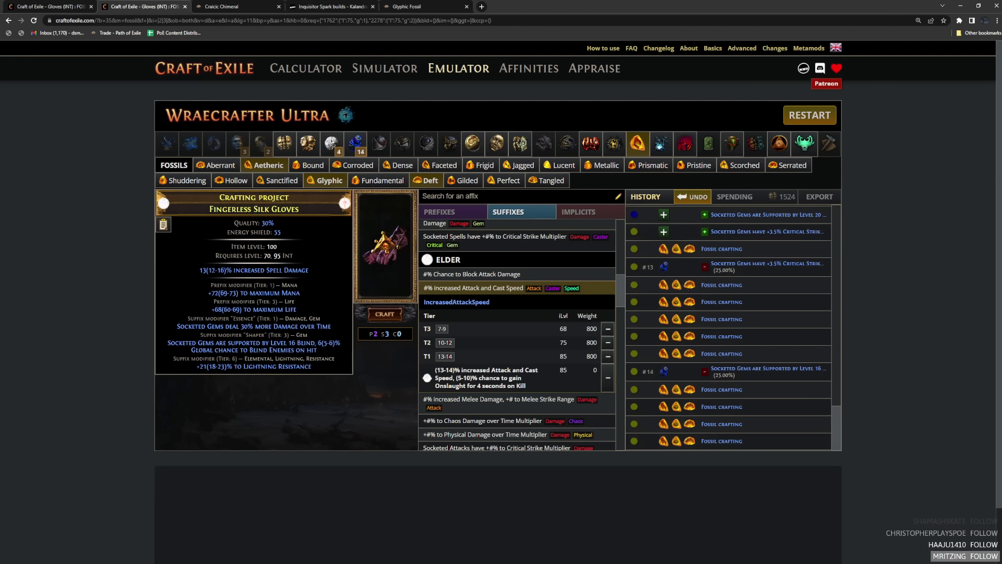
click(386, 245)
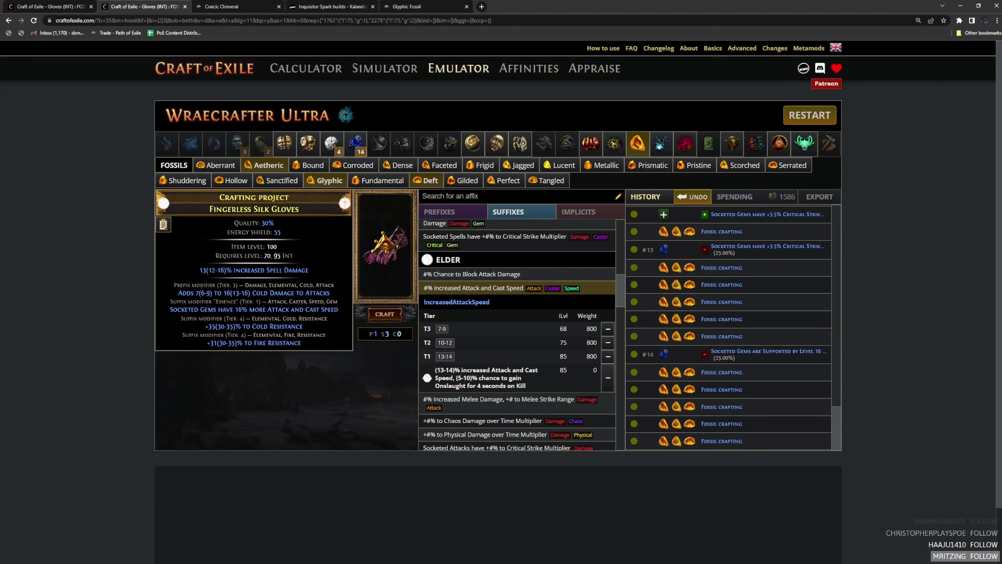
click(387, 245)
click(386, 245)
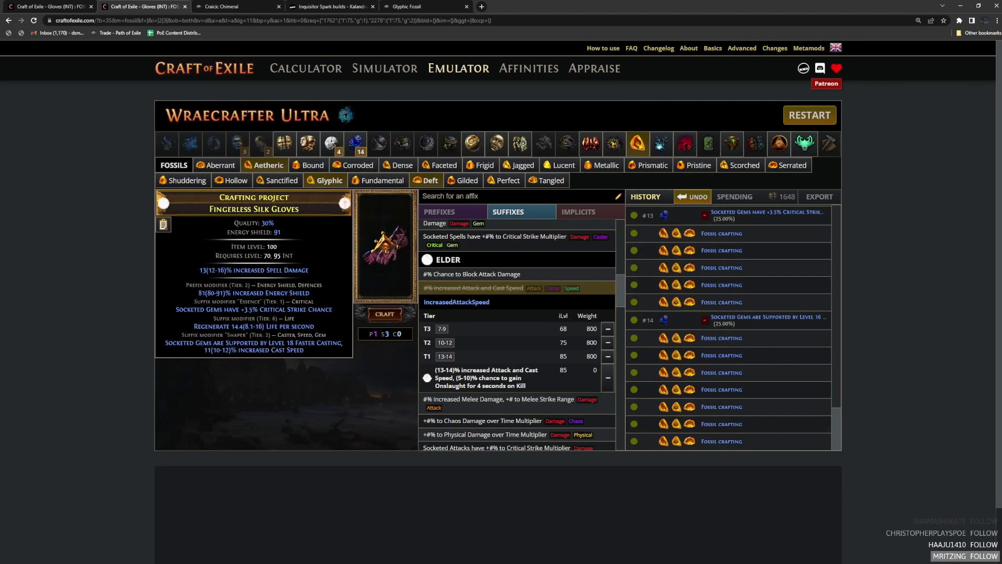
Step: Highlight the new suffixes and use an Orb of Annulment to remove a random modifier, aiming to free a suffix slot
drag(223, 312, 292, 354)
click(311, 251)
click(355, 143)
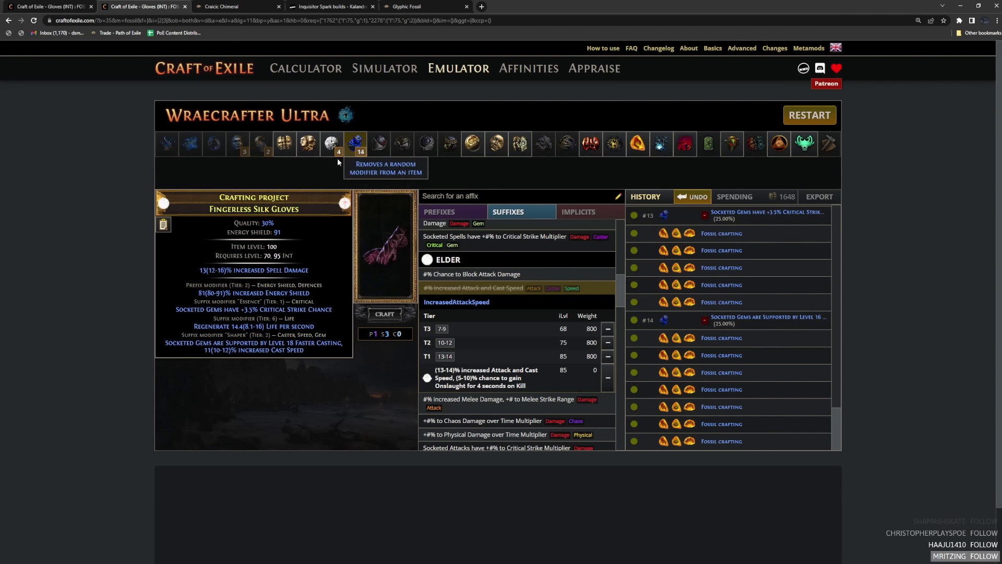
click(395, 232)
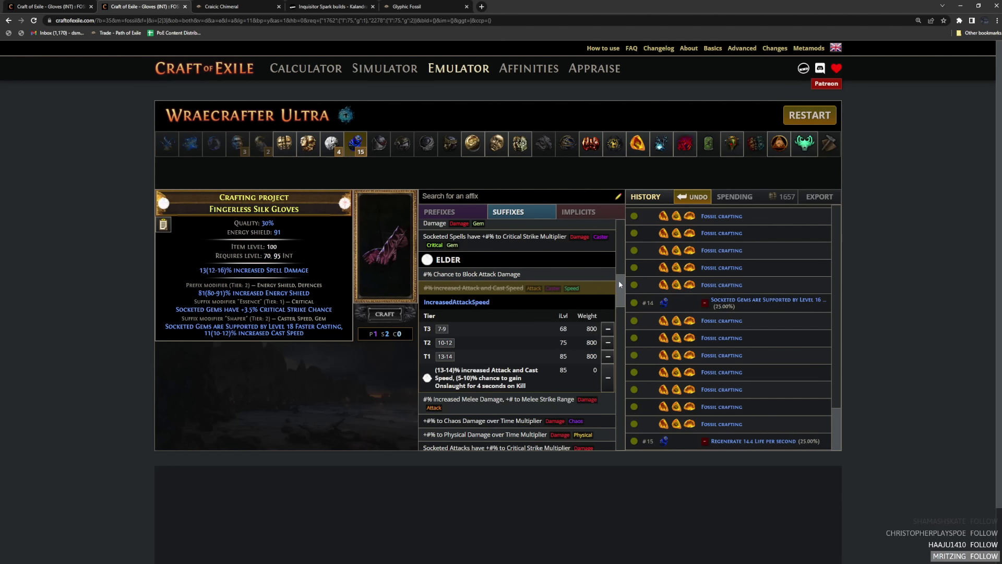
Step: Find the crafted prefix "Suffixes Cannot Be Changed" in the affix list, add it to the gloves, and highlight the faster casting suffix
drag(618, 281, 618, 269)
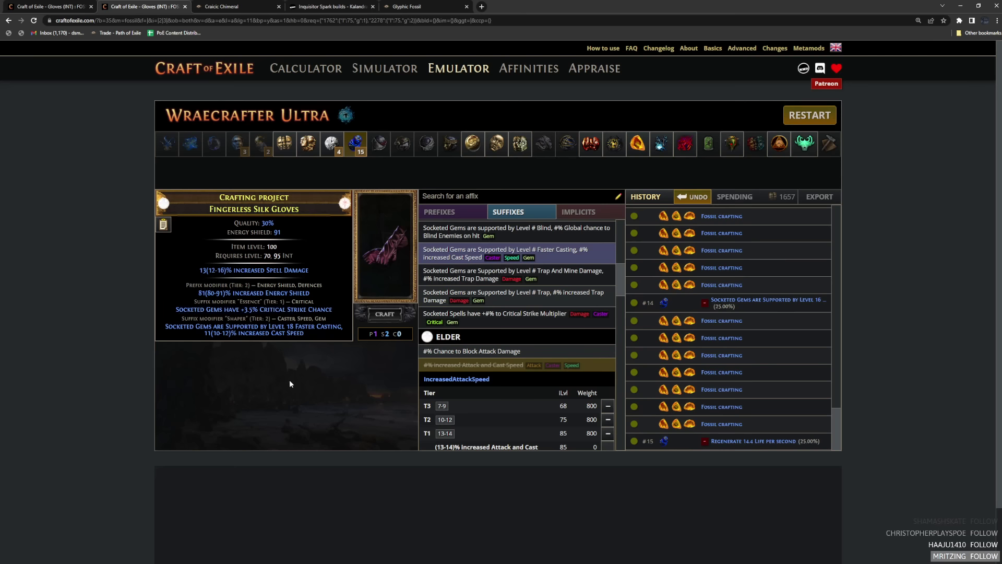
click(440, 211)
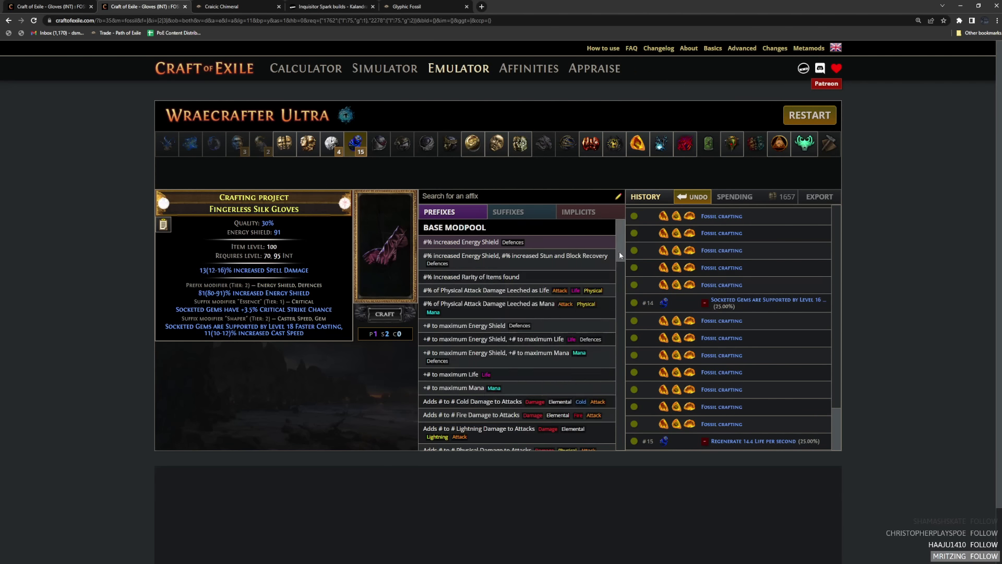
drag(619, 254, 586, 443)
scroll(510, 284, up, 3)
scroll(574, 365, down, 1)
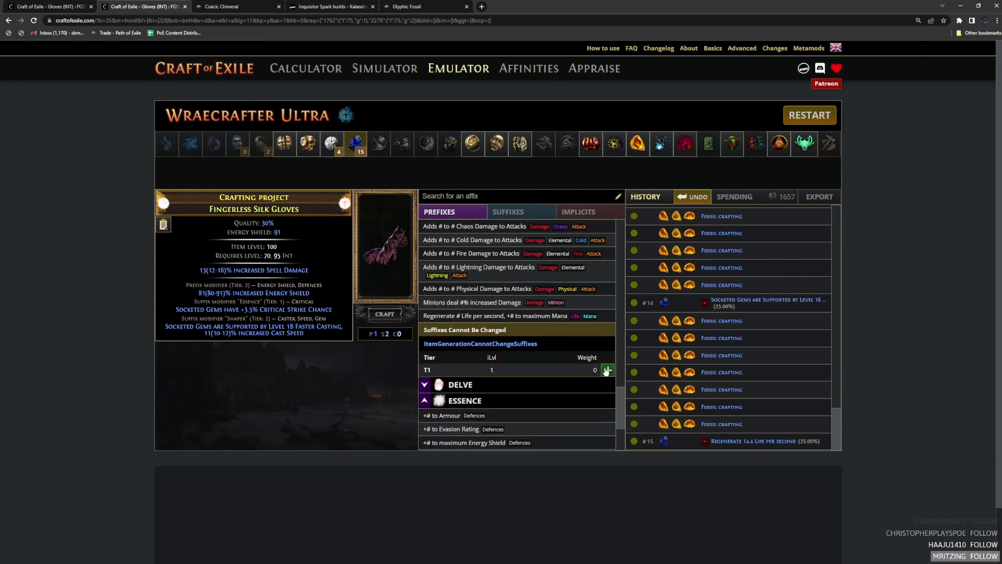
click(607, 370)
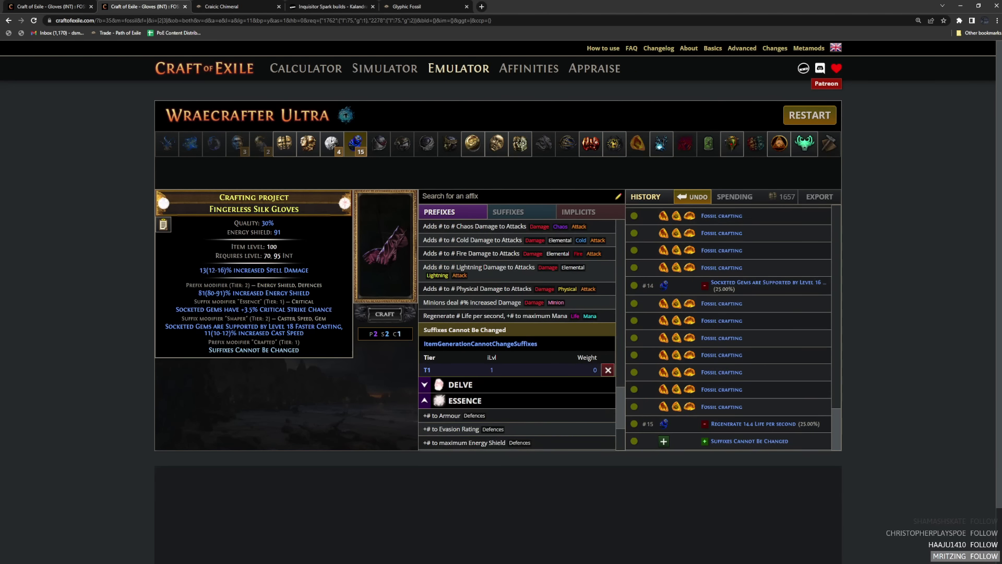
drag(291, 341, 172, 330)
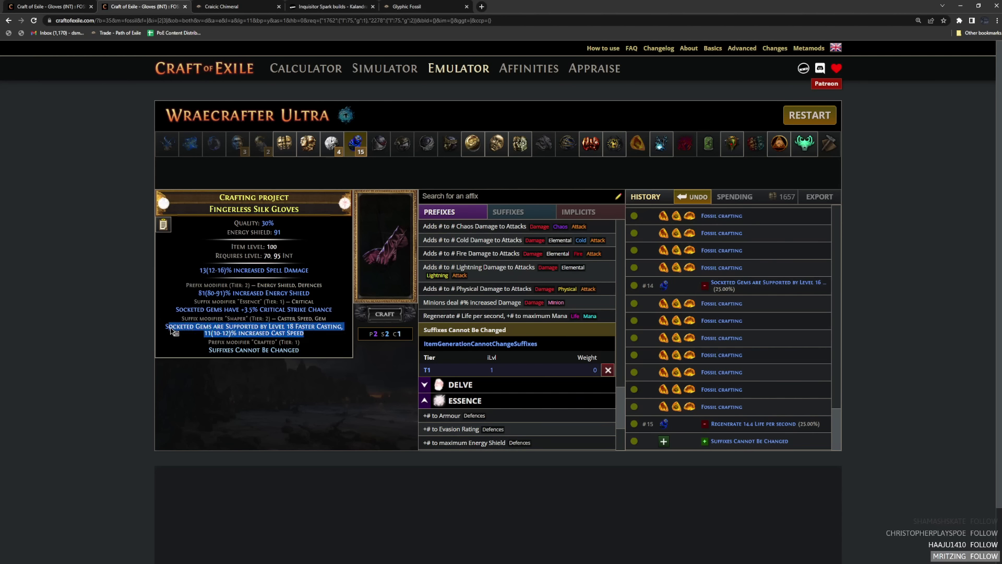
Step: Highlight the faster casting suffix and use the Harvest Caster reforge on the gloves until the +70% critical strike multiplier suffix lands
click(306, 353)
drag(309, 337, 197, 327)
click(266, 335)
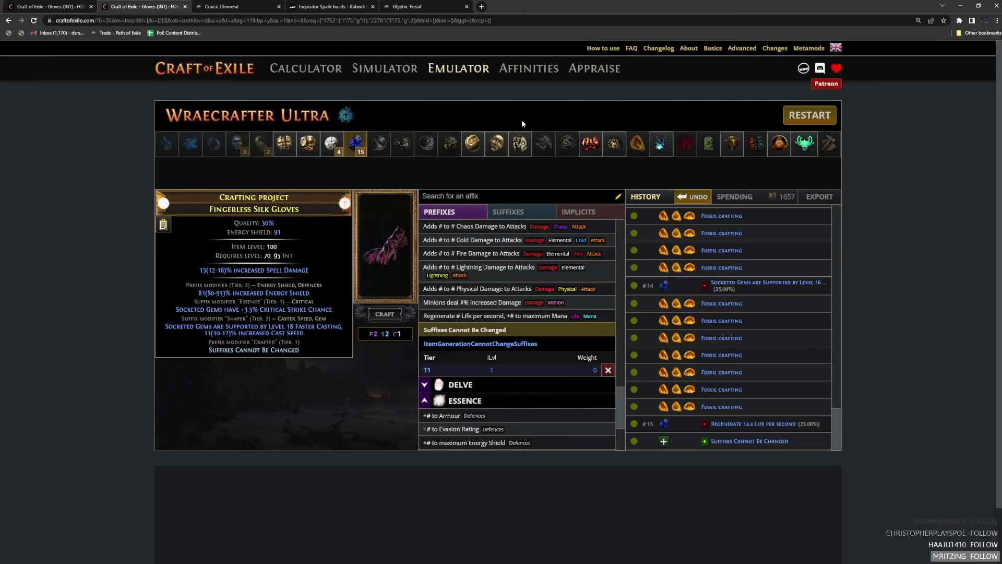
click(660, 143)
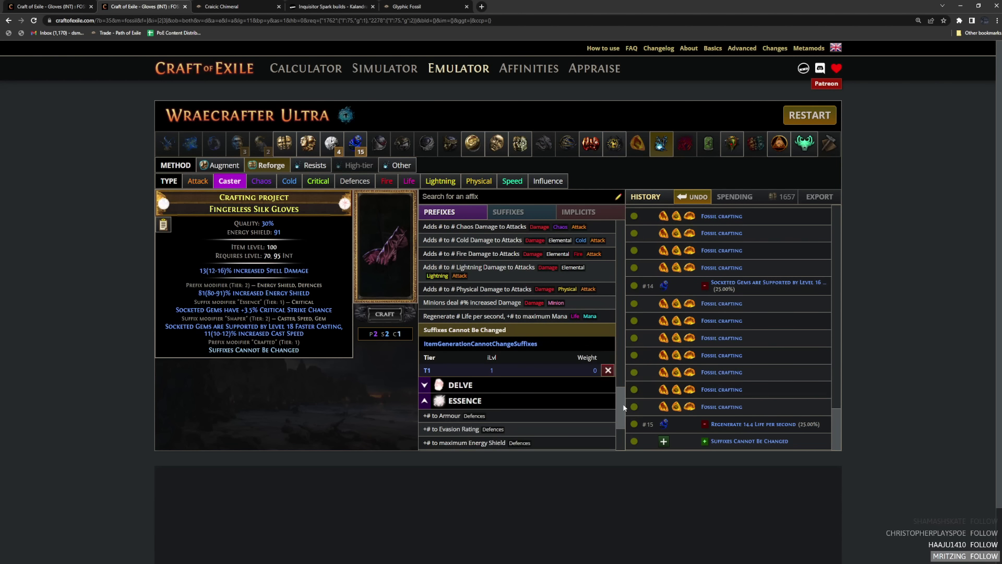
drag(625, 407, 632, 381)
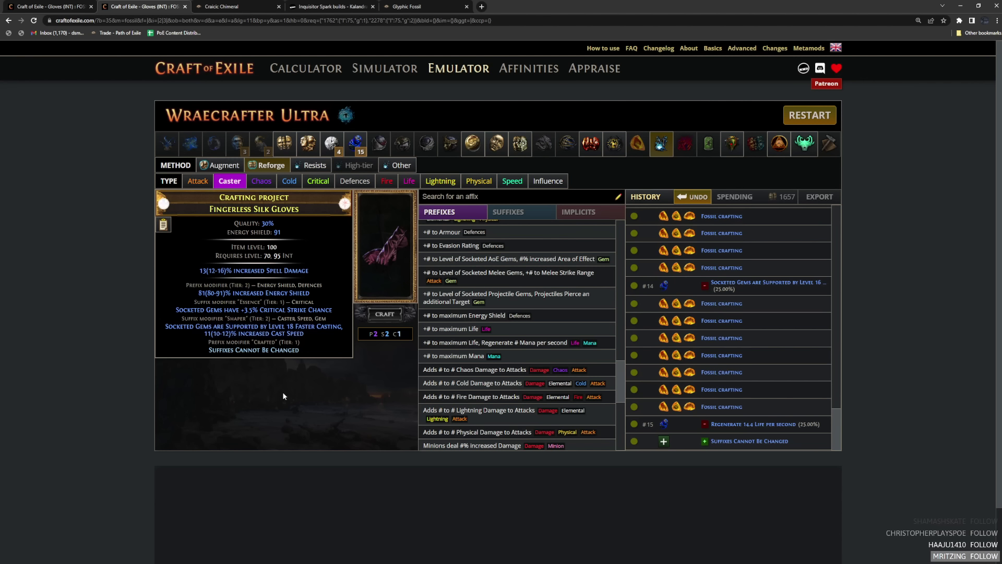
drag(305, 335, 199, 332)
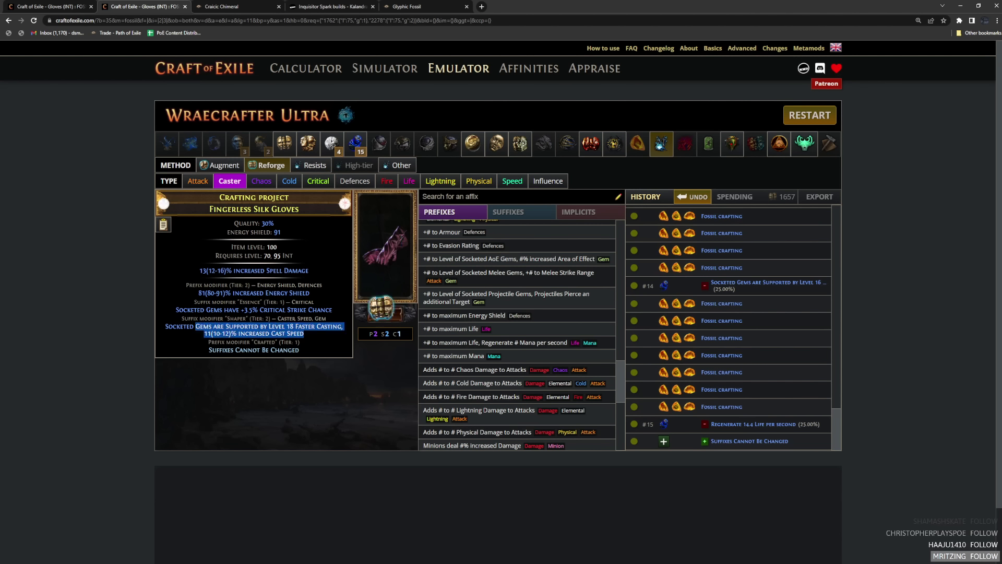
click(384, 314)
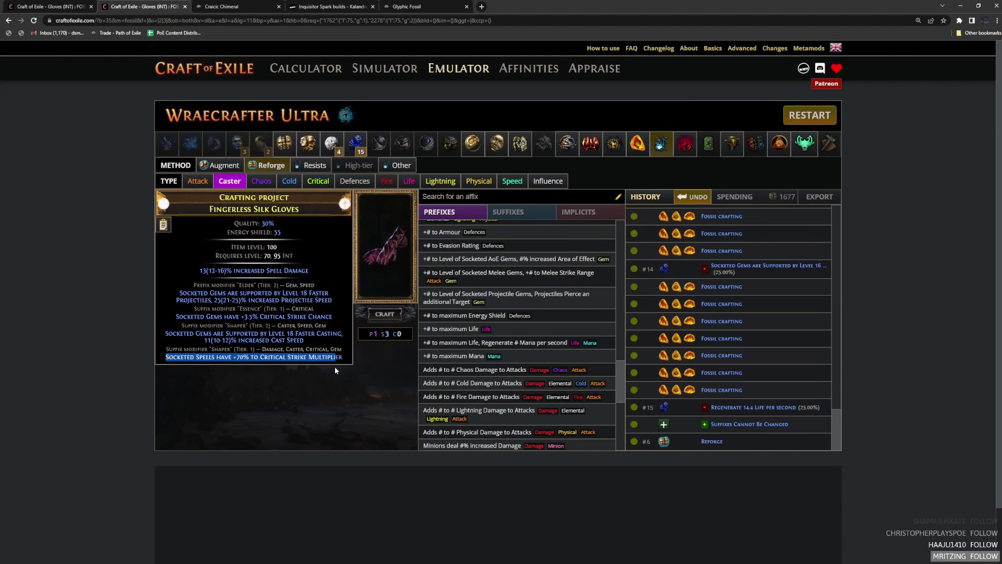
Step: Examine the new critical strike multiplier suffix, the Elder Faster Projectiles prefix and the essence critical strike suffix on the gloves
click(314, 431)
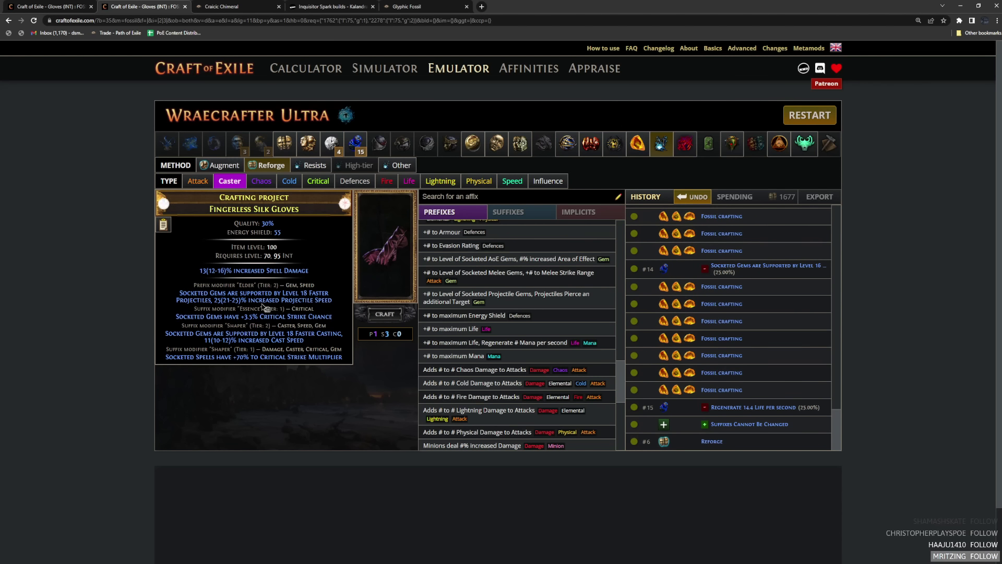
drag(339, 357, 205, 357)
click(295, 382)
drag(225, 299, 328, 304)
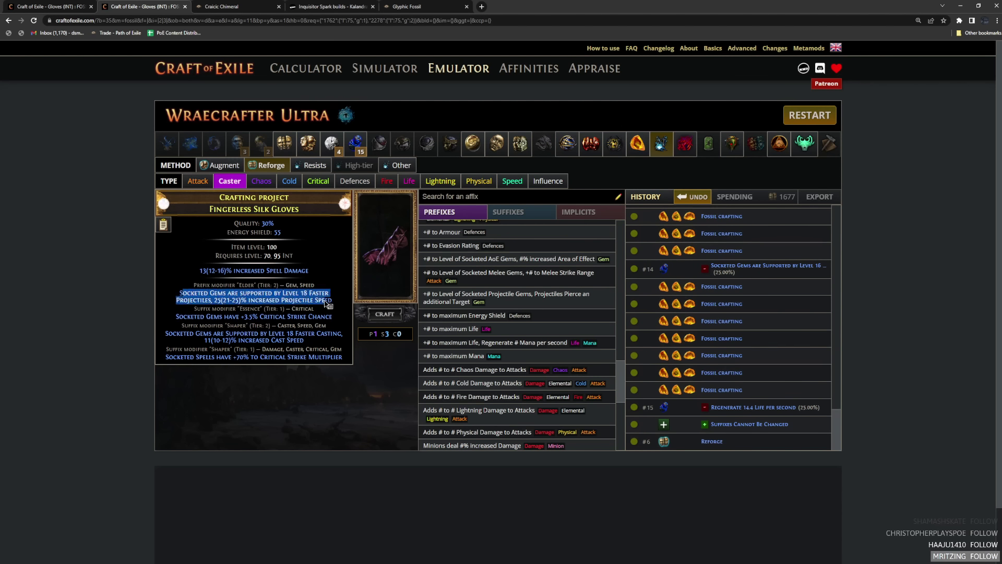
click(306, 391)
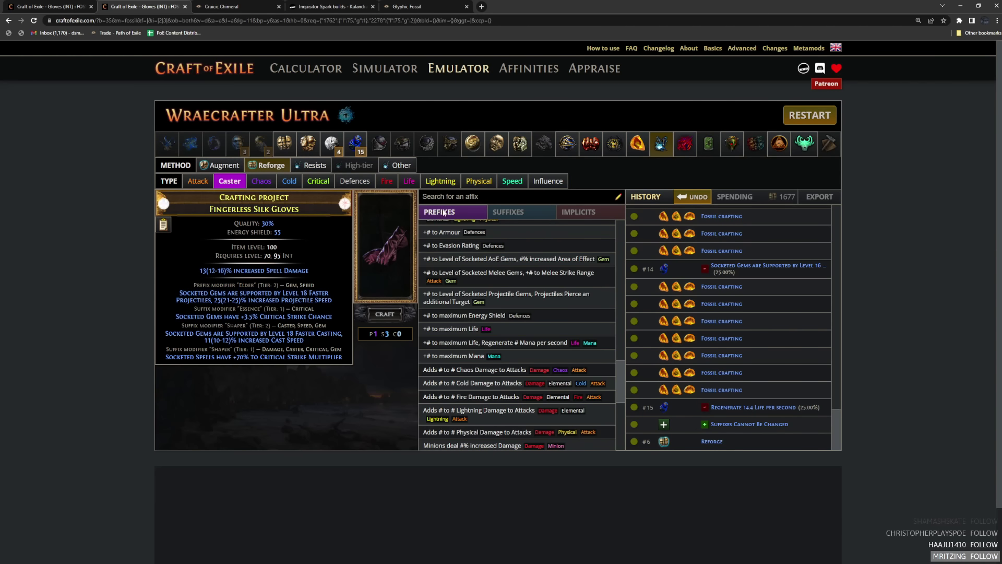
click(464, 266)
drag(219, 316, 298, 381)
click(299, 381)
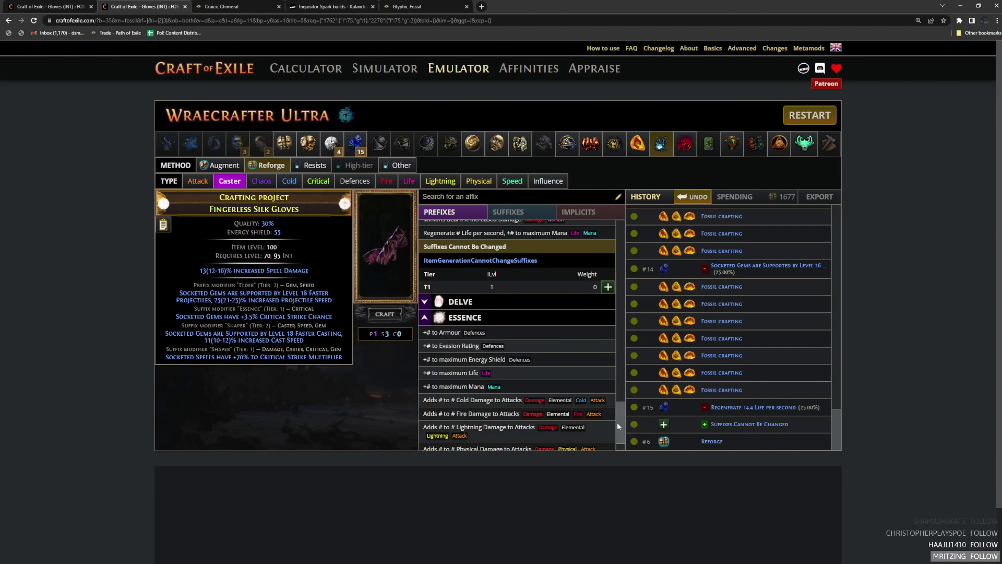
Step: Find the crafted prefix "Suffixes Cannot Be Changed" in the affix list and add it to the reforged gloves
scroll(617, 416, down, 1)
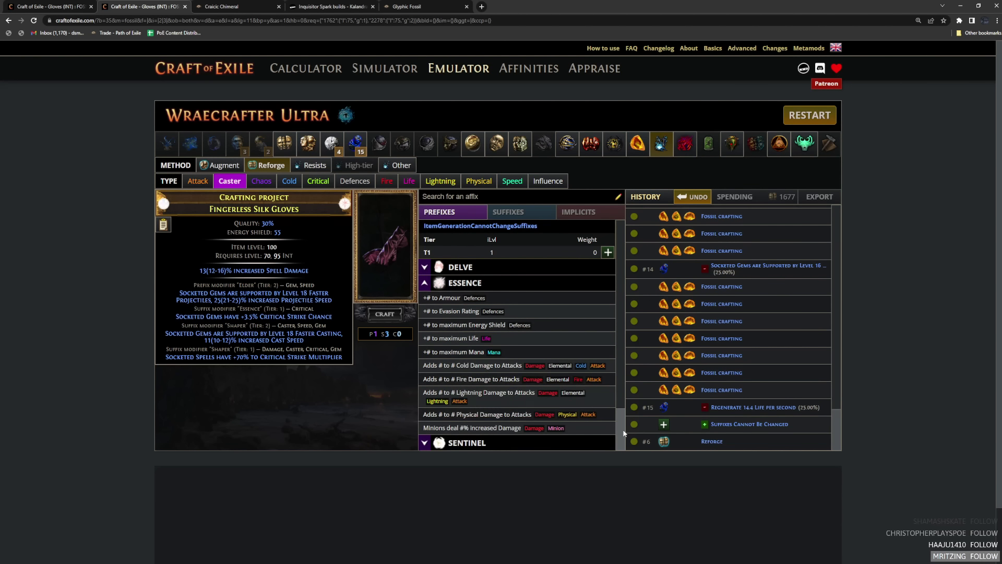
scroll(624, 422, up, 2)
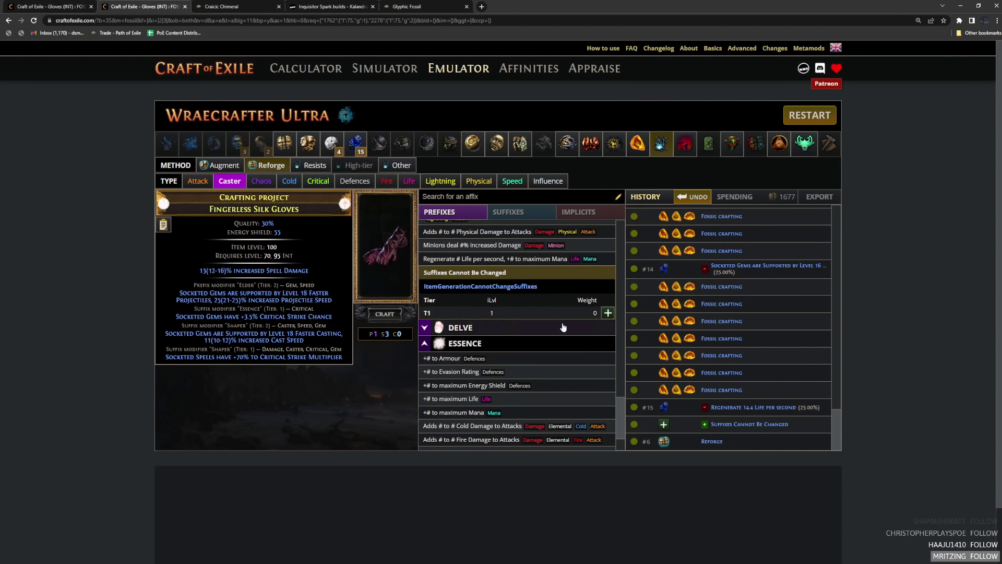
click(567, 144)
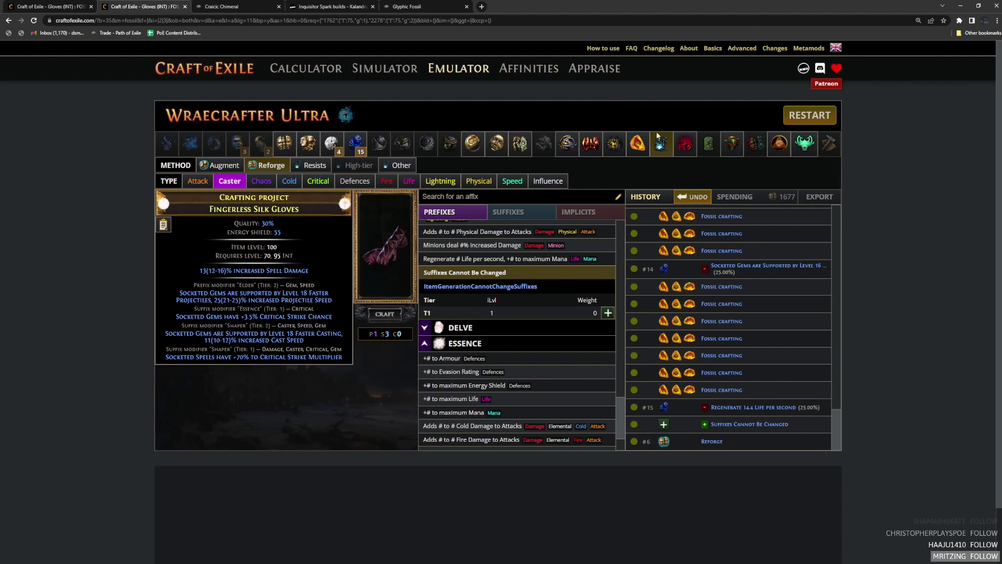
click(609, 312)
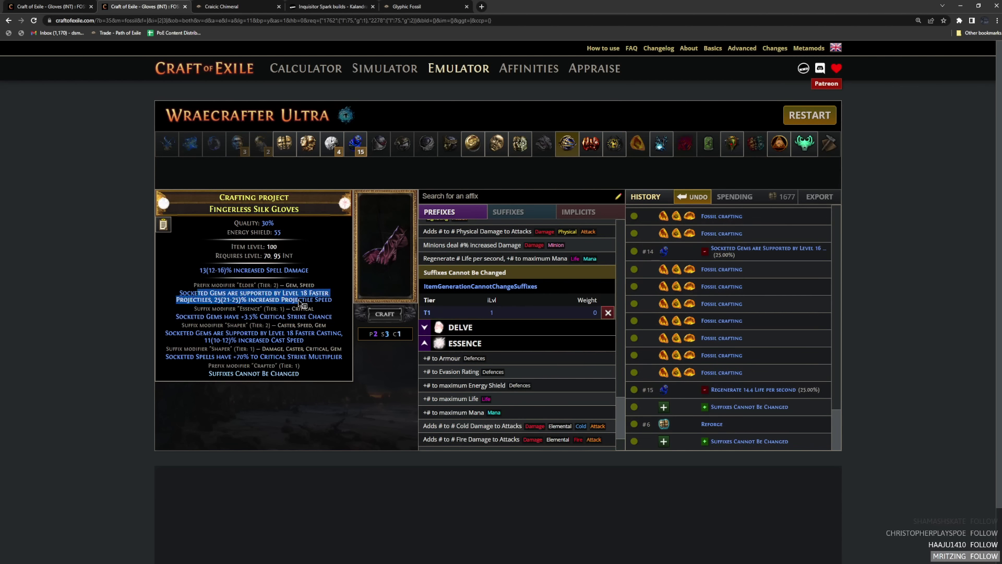
Step: Reforge the gloves repeatedly with the Harvest Speed craft until level 20 Faster Projectiles lands as the Elder prefix
scroll(527, 307, up, 5)
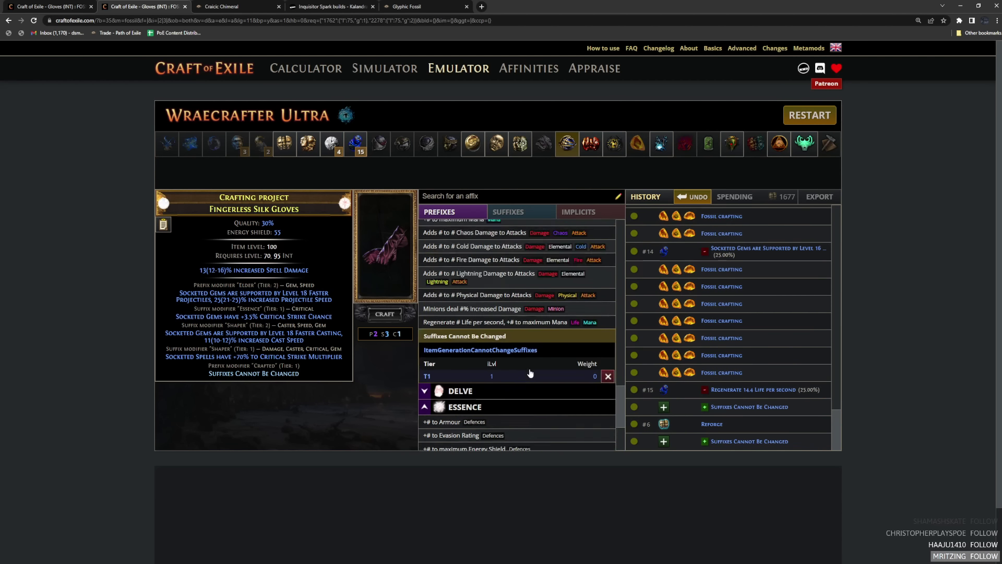
click(661, 143)
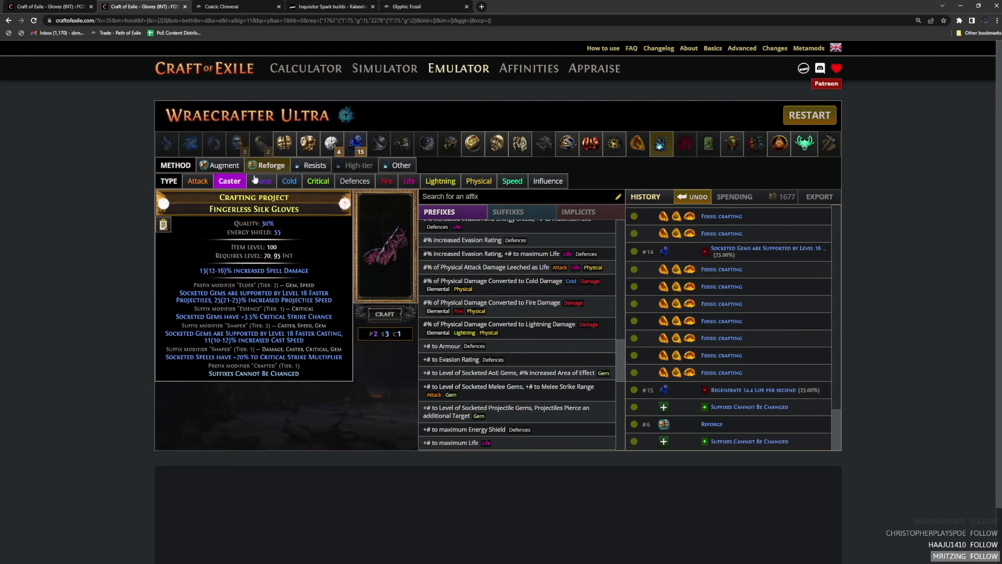
click(511, 181)
click(389, 226)
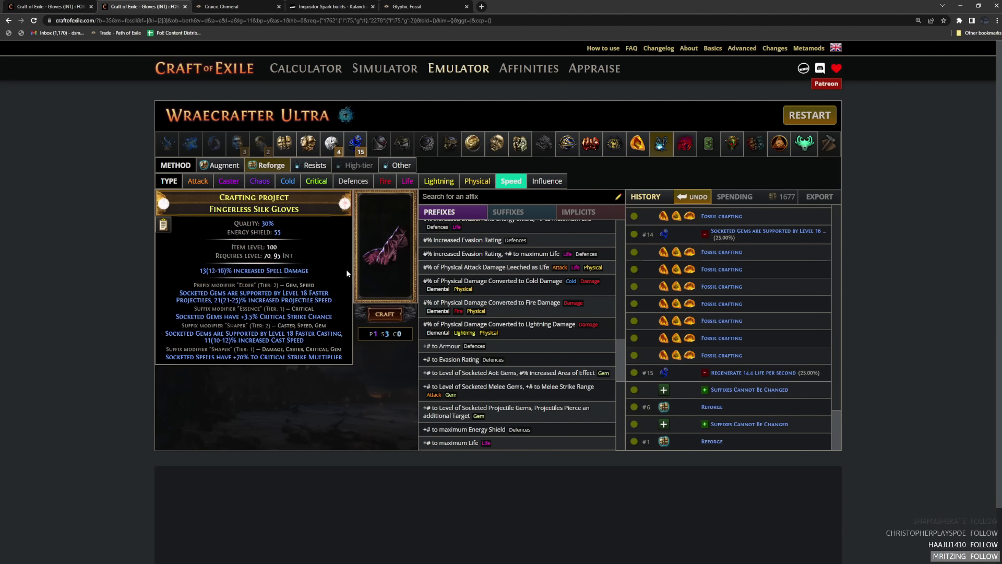
click(388, 248)
click(391, 253)
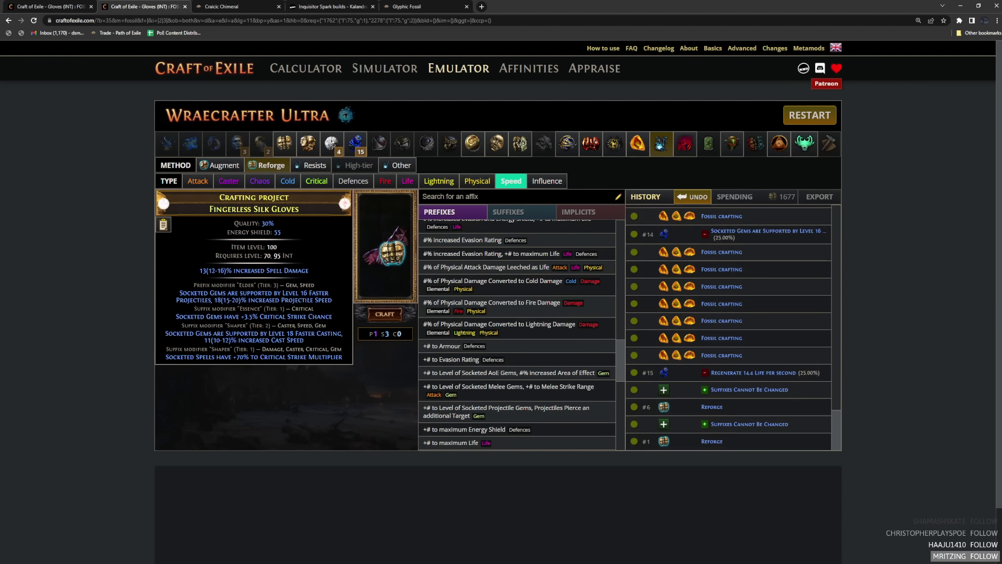
click(389, 247)
click(389, 248)
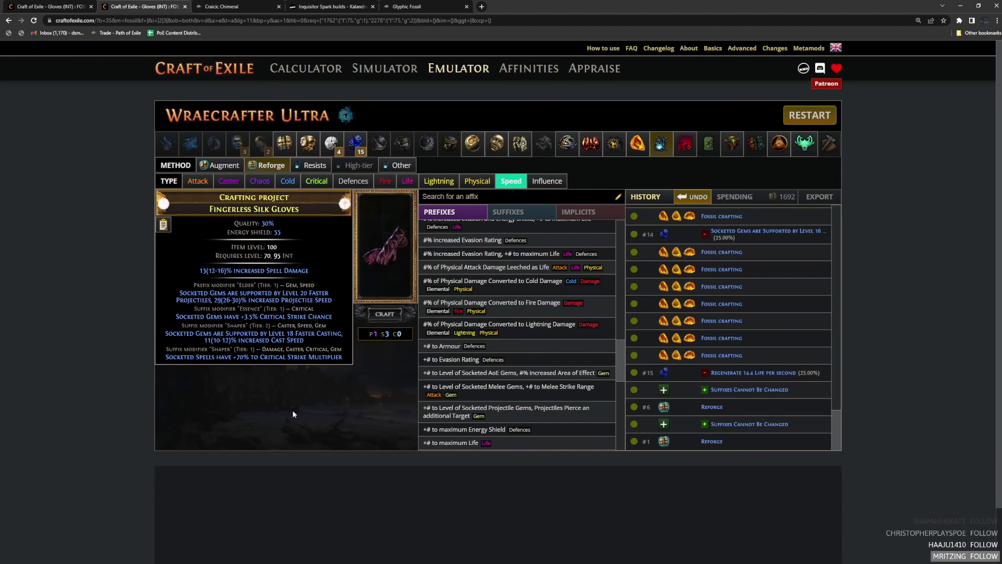
Step: Highlight the Tier 1 Faster Projectiles prefix on the gloves to review it
drag(194, 293, 233, 303)
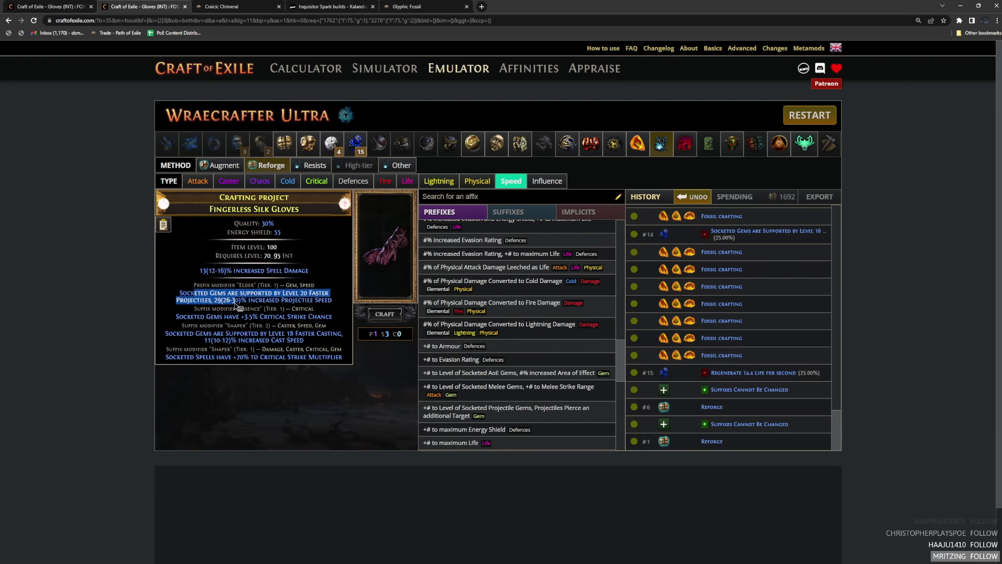
click(328, 442)
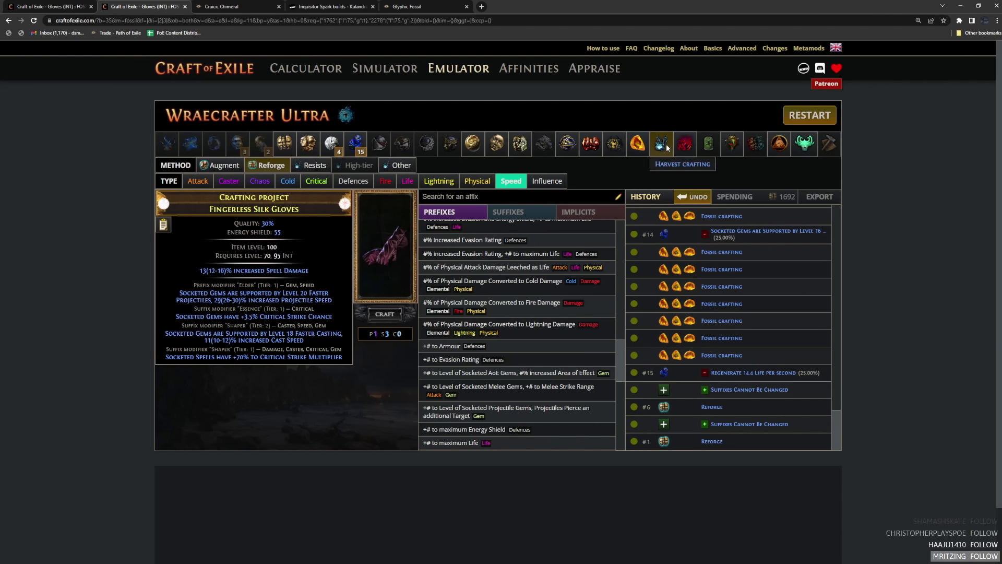
drag(214, 296, 314, 308)
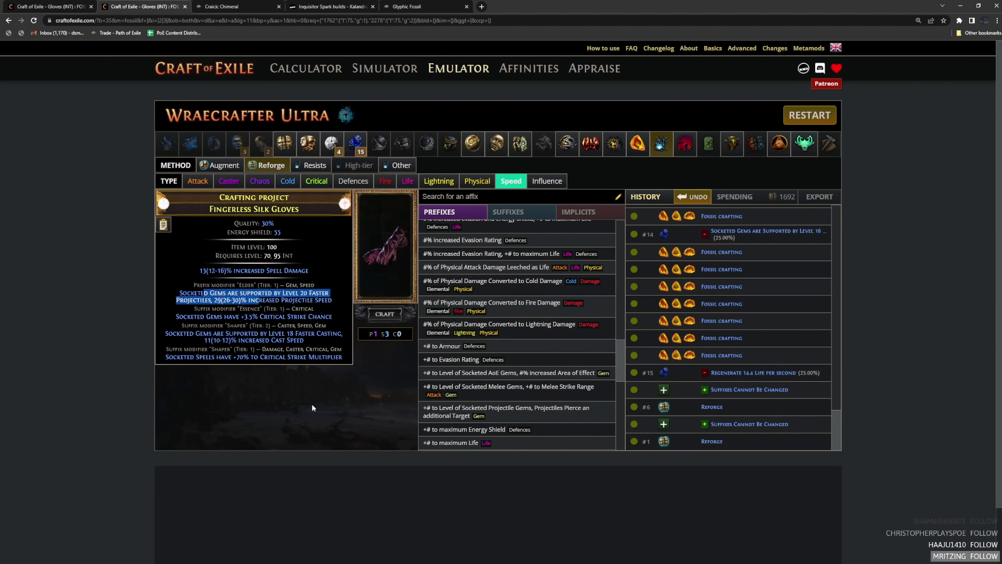
click(303, 305)
triple_click(211, 295)
click(309, 431)
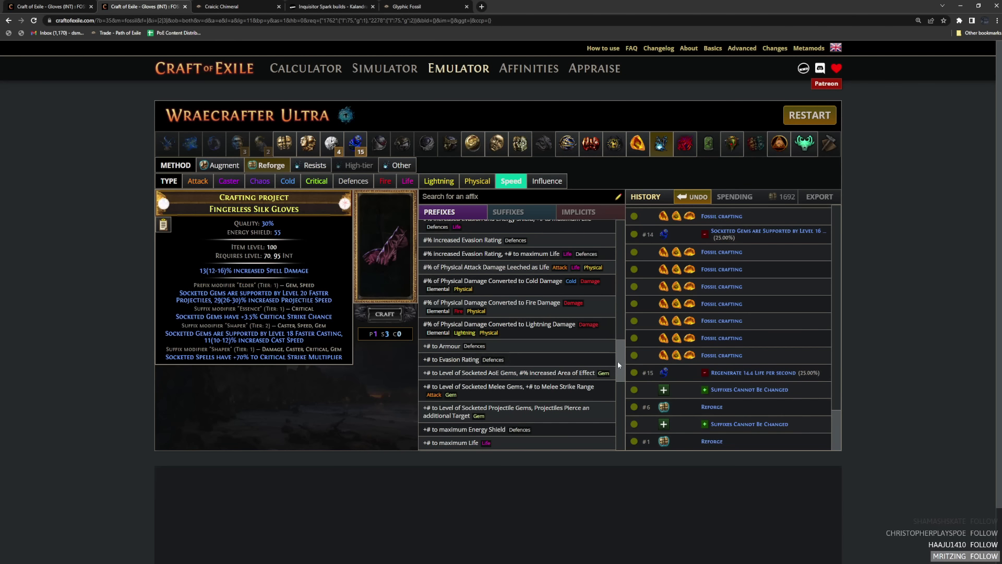
Step: Lock the suffixes again with the crafted "Suffixes Cannot Be Changed" prefix and bring up the Aisling Veil and Leo Slam methods
drag(618, 361, 617, 400)
click(607, 431)
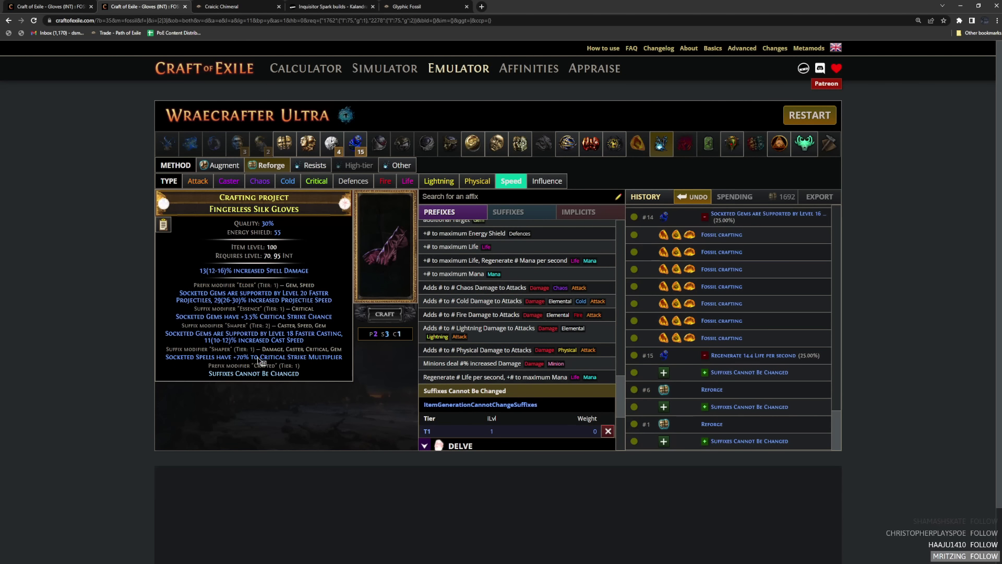
click(804, 144)
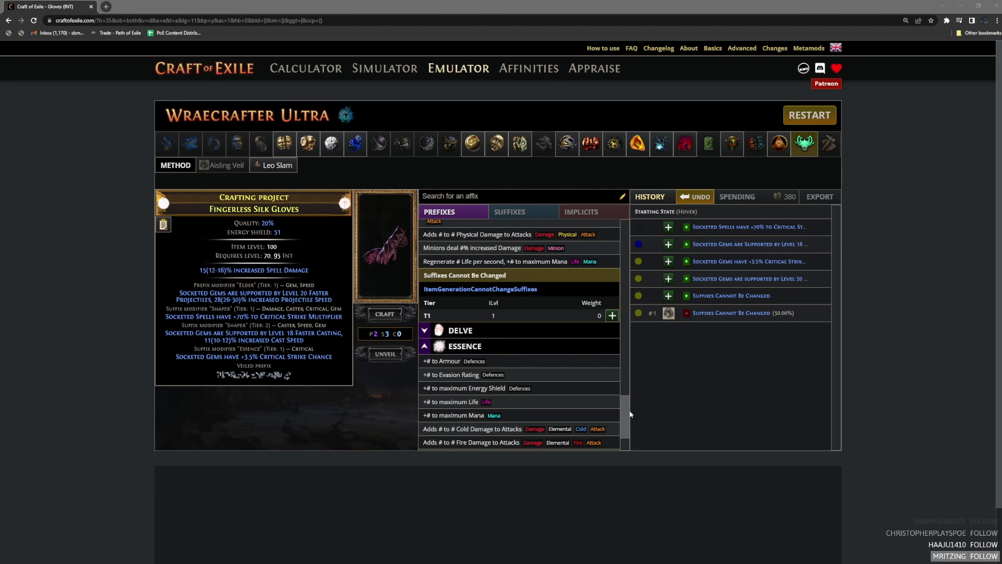
Step: Add the crafted prefix for 22% of Physical Damage Converted to Fire Damage to the gloves with the veiled prefix
scroll(522, 334, up, 10)
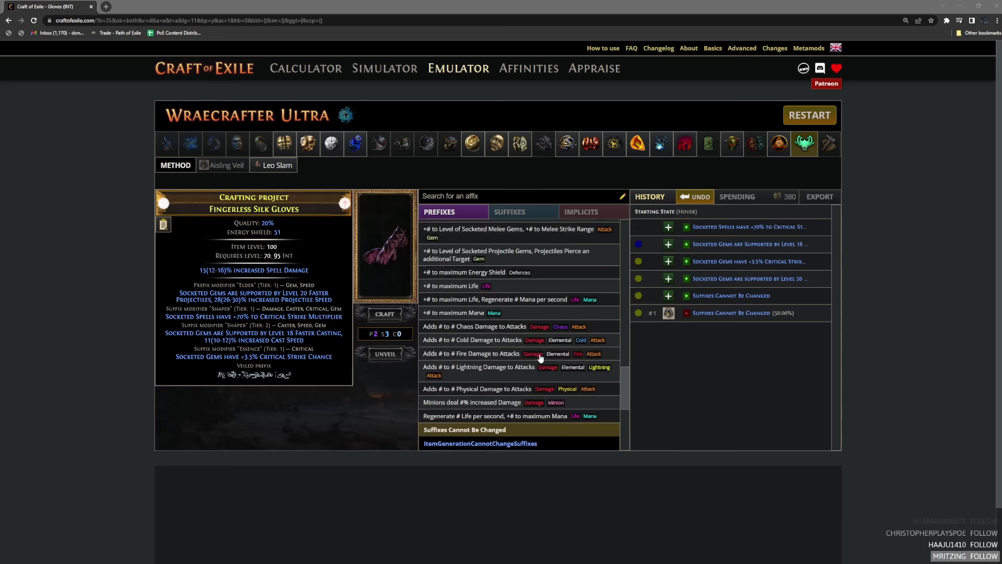
scroll(562, 364, down, 3)
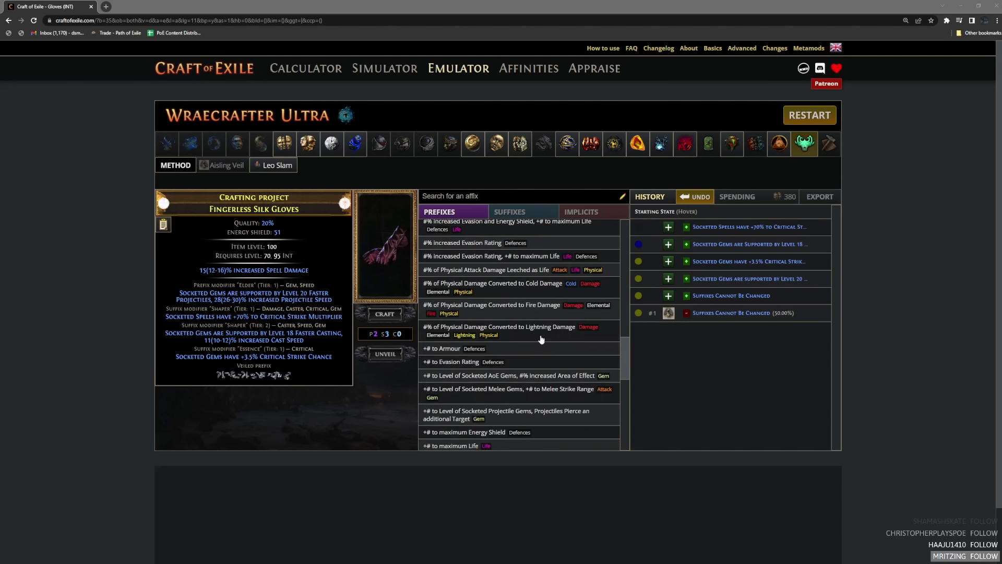
click(595, 309)
click(554, 354)
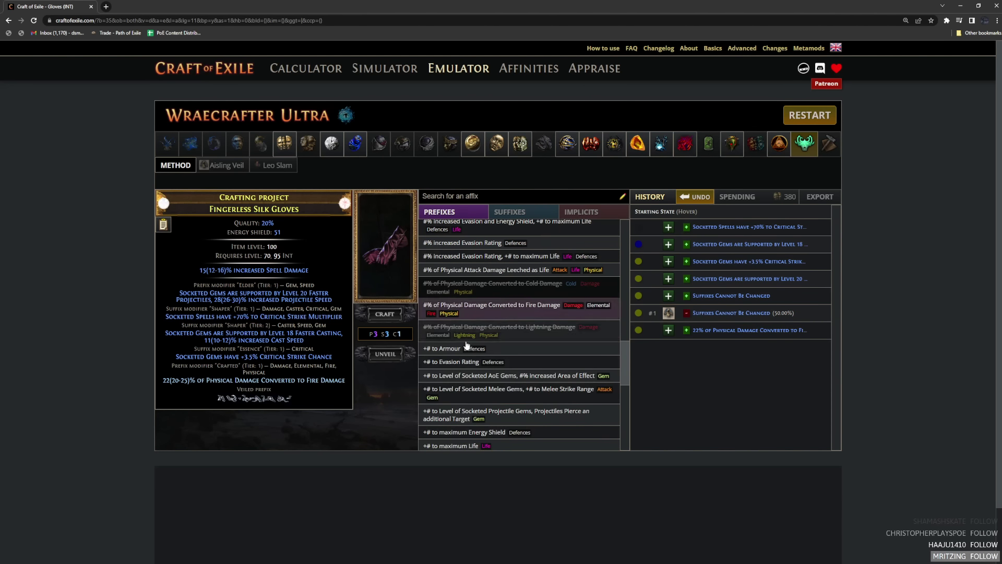
Step: Unveil the veiled prefix, trying for +55 to maximum life with mana regeneration
scroll(427, 372, up, 2)
click(385, 354)
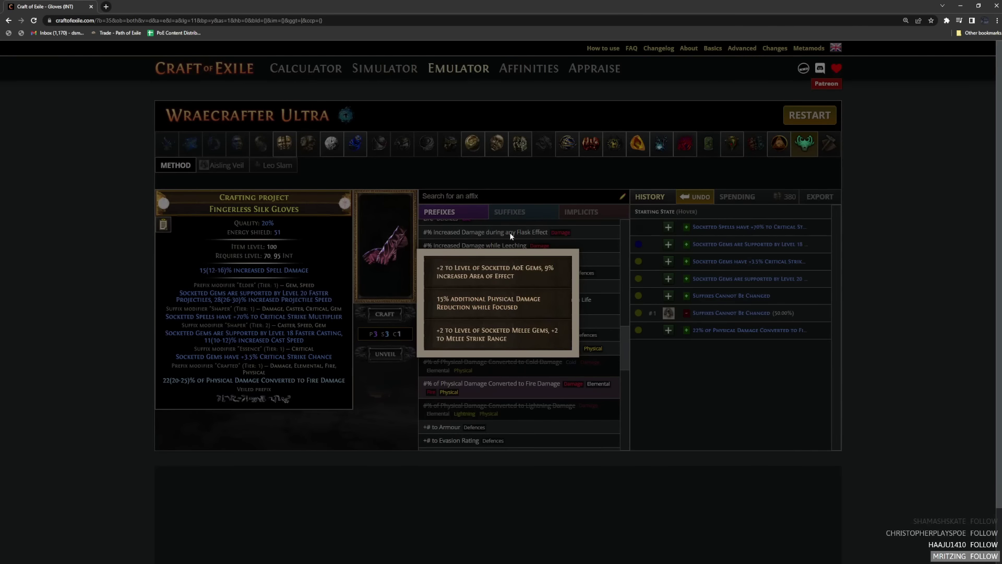
click(515, 280)
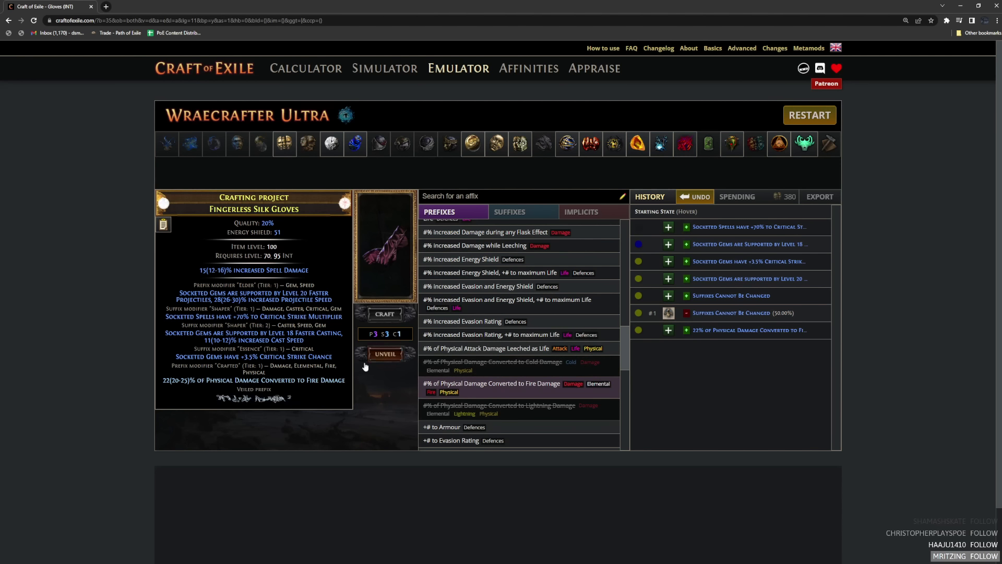
click(390, 356)
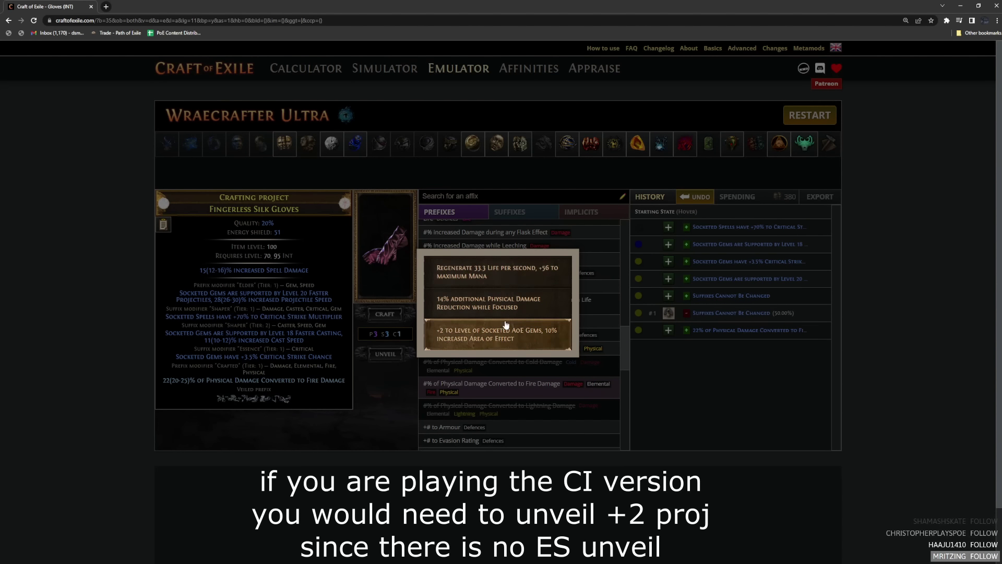
click(512, 340)
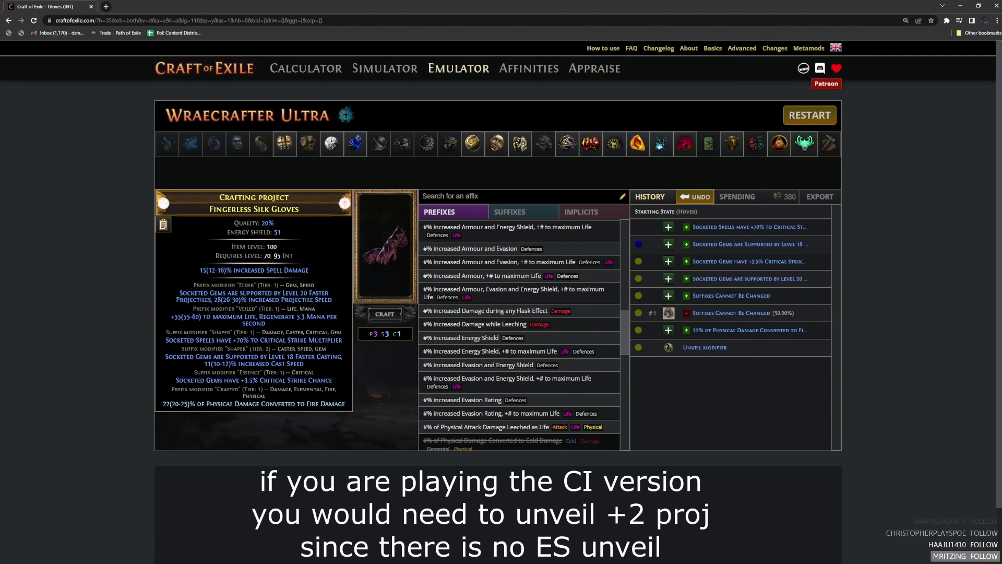
Step: Browse the prefix list through the essence, Shaper, Elder and crafted groups, and review the finished gloves' Faster Projectiles prefix
scroll(591, 334, down, 10)
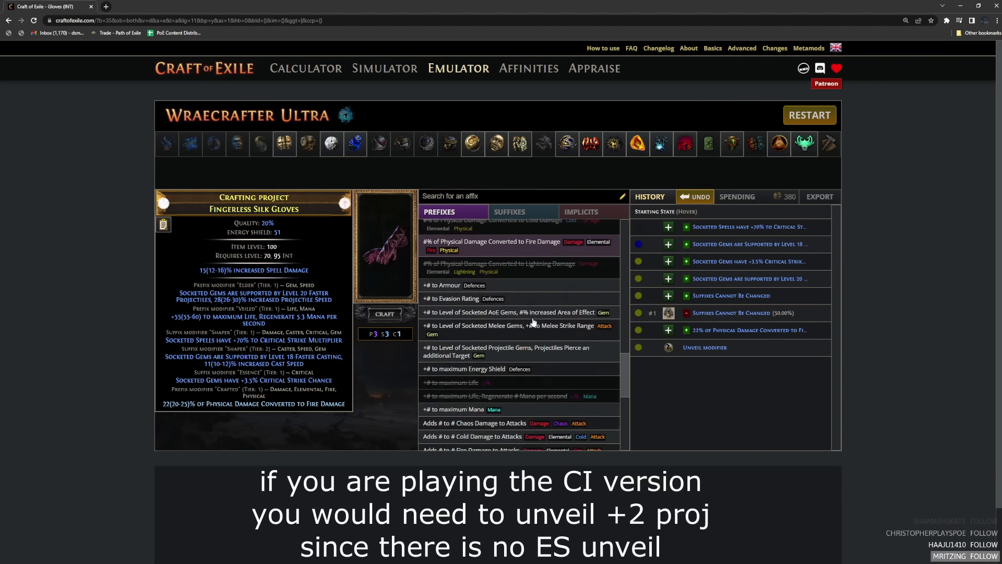
scroll(574, 342, down, 2)
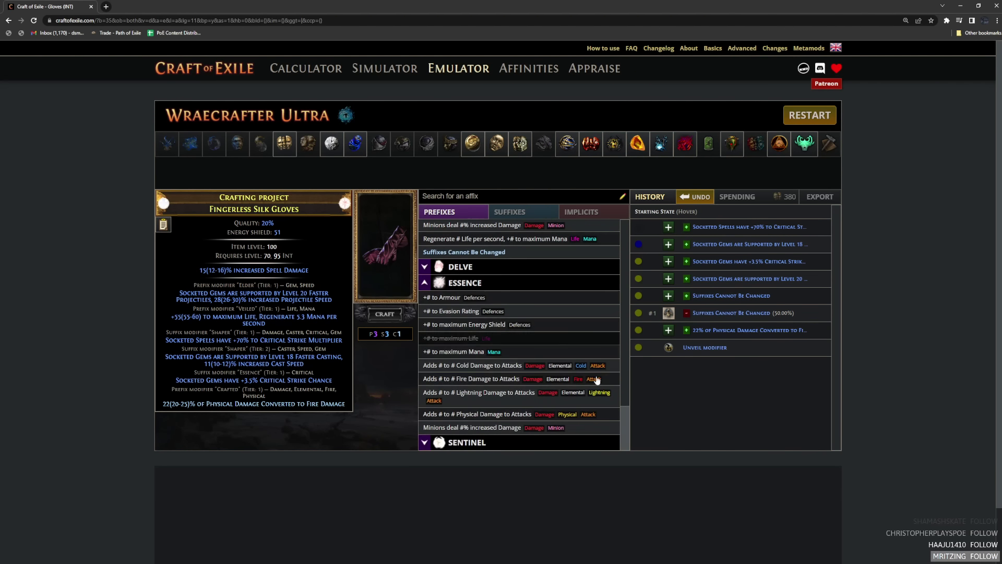
scroll(527, 355, up, 8)
scroll(527, 358, down, 5)
scroll(522, 360, up, 3)
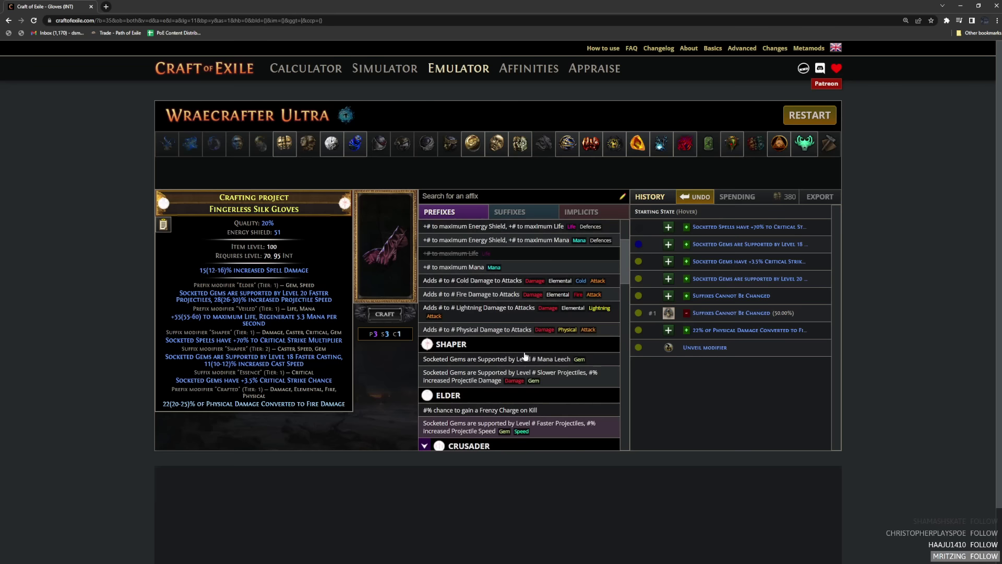
scroll(494, 364, down, 2)
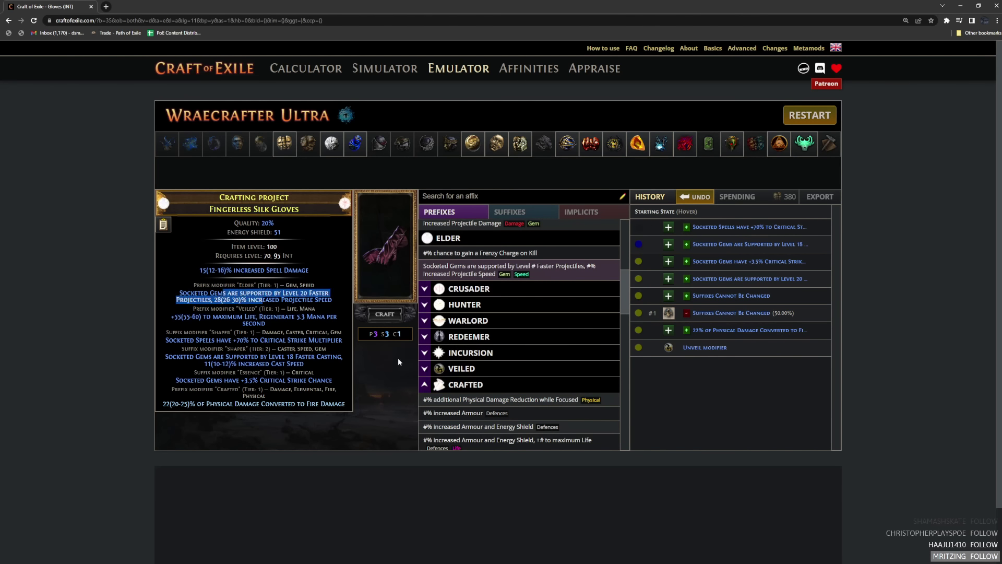
Step: Swap the gloves' crafted prefix for +1 to Level of Socketed Projectile Gems with an additional pierce, and review the life and mana regeneration prefix
scroll(552, 361, down, 3)
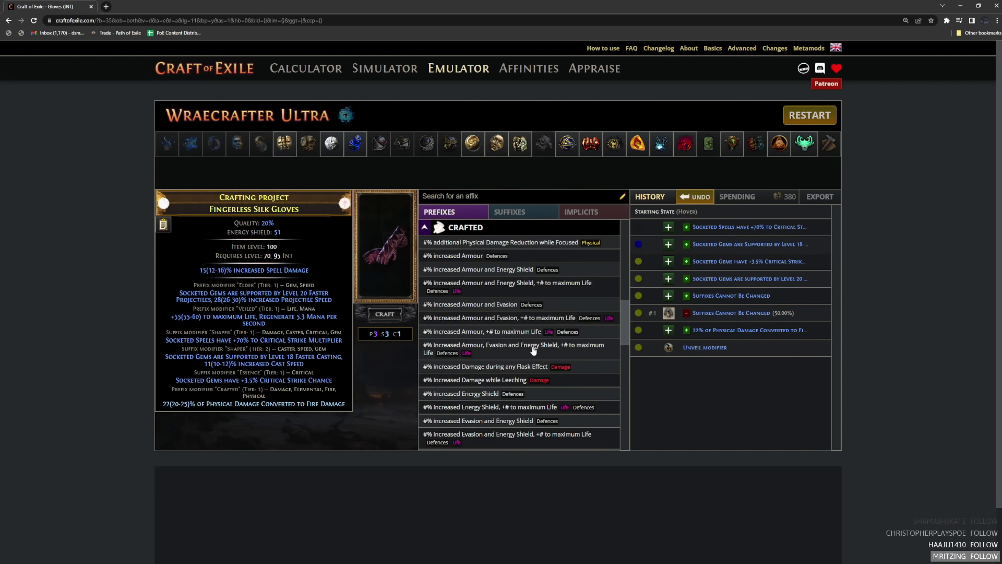
scroll(534, 350, down, 10)
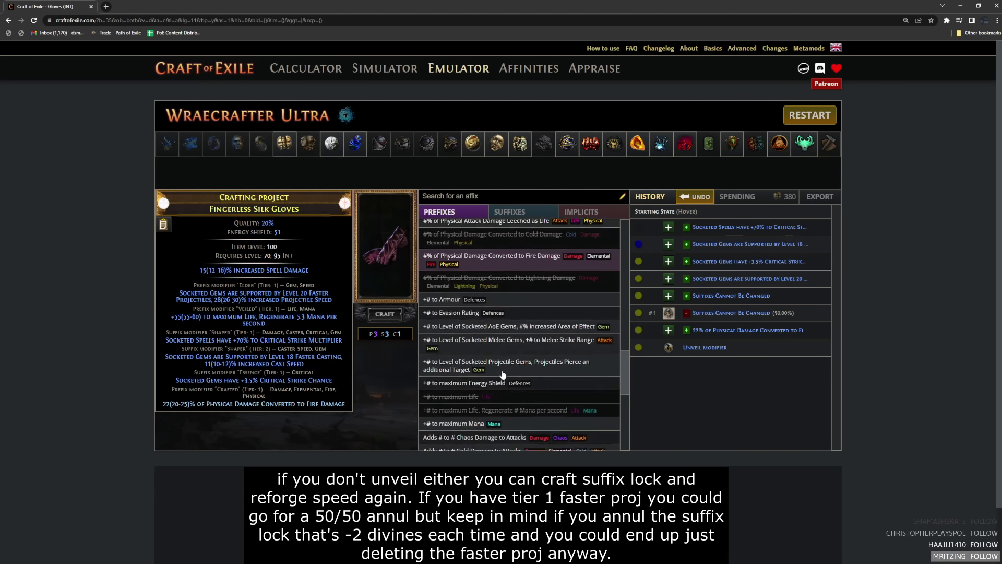
scroll(503, 374, down, 1)
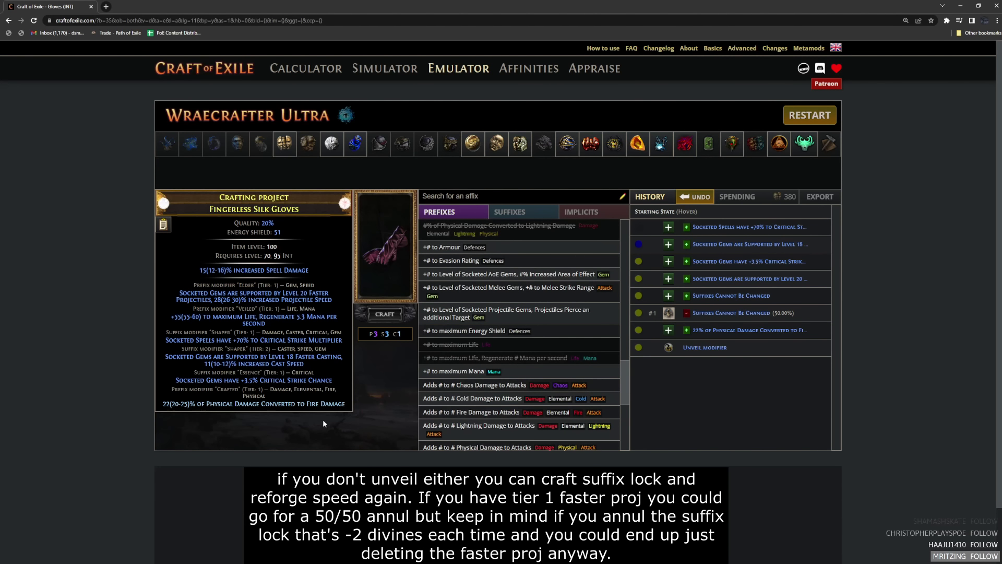
scroll(621, 388, up, 3)
click(620, 378)
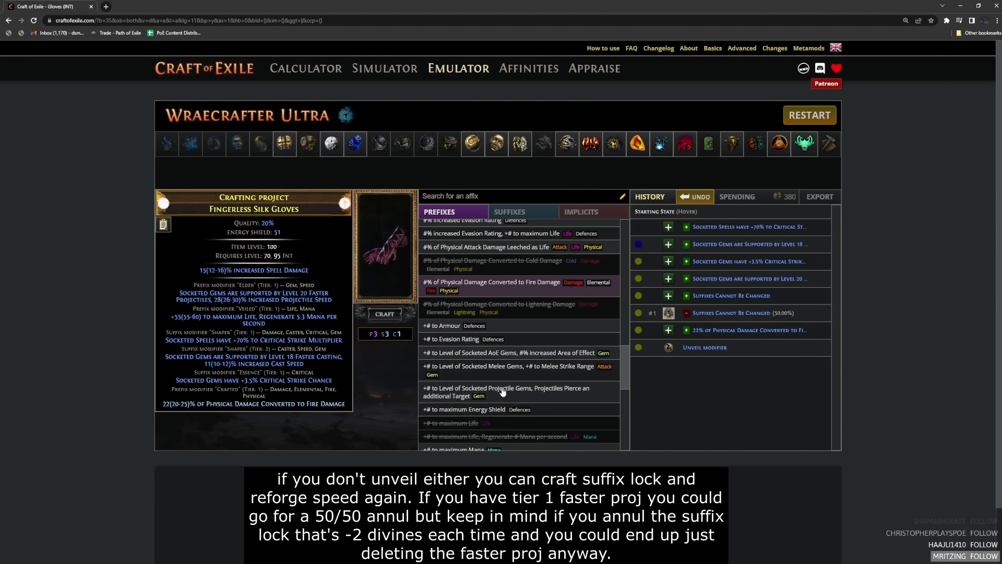
scroll(621, 372, down, 3)
click(612, 358)
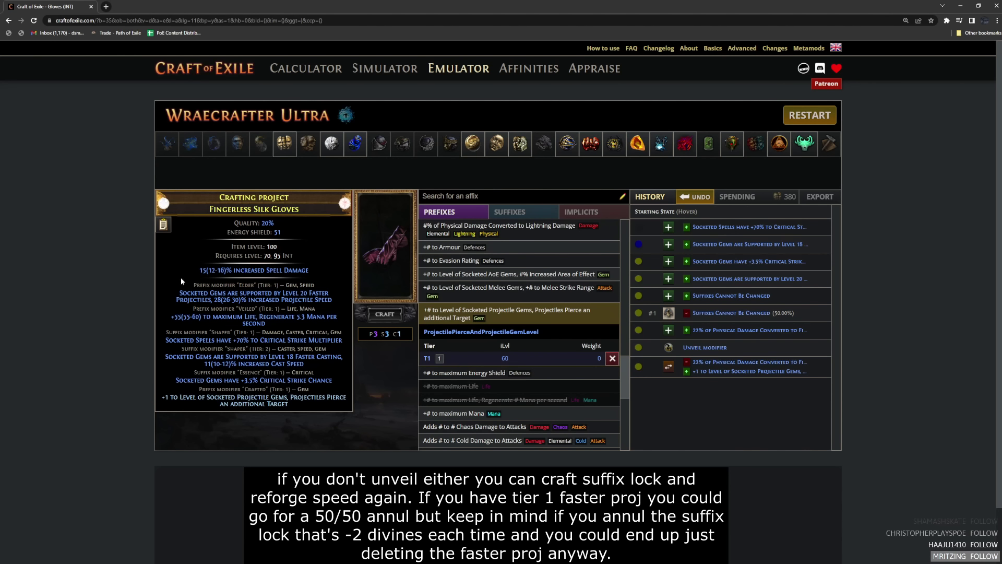
scroll(389, 412, down, 1)
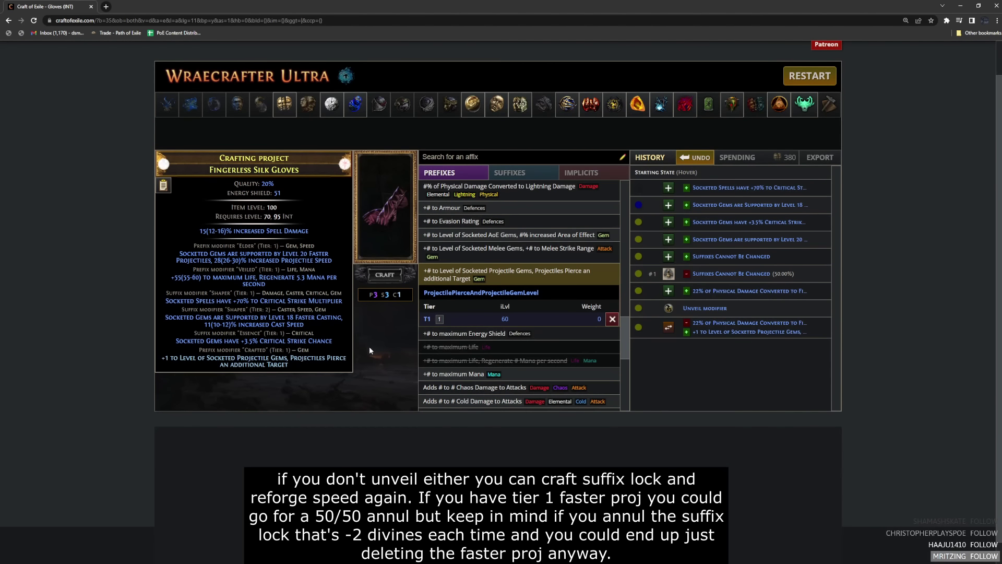
scroll(373, 375, up, 1)
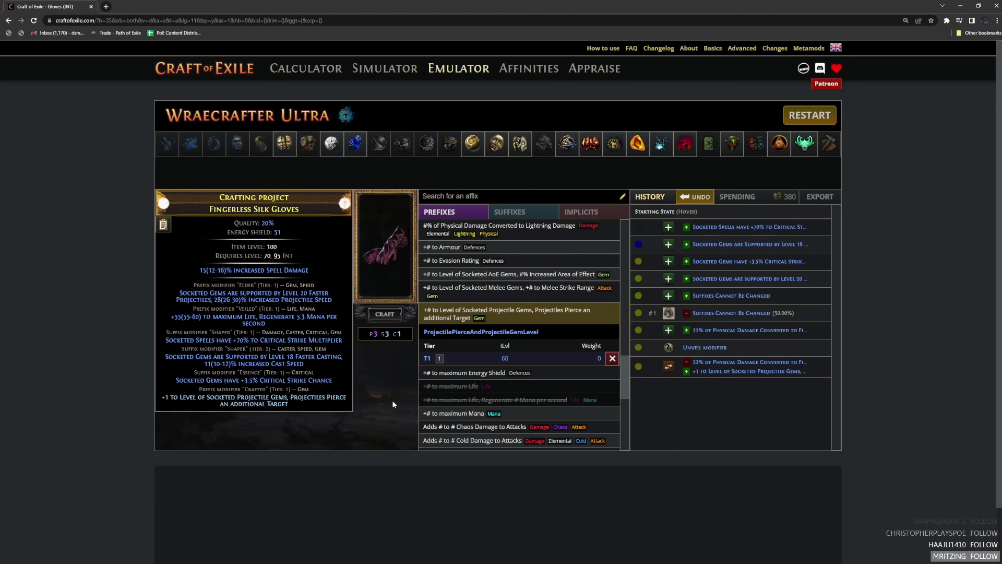
drag(198, 320, 271, 327)
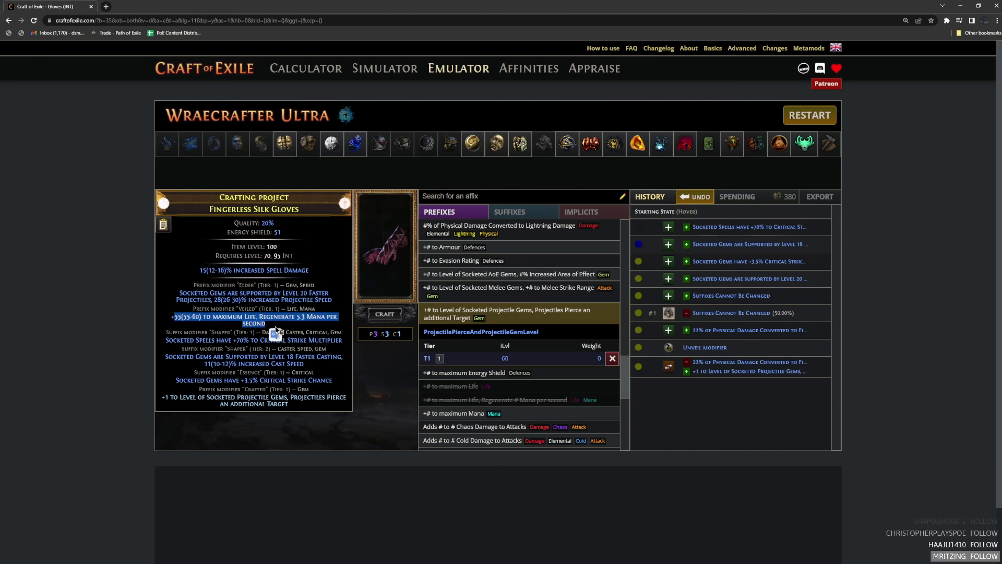
click(205, 293)
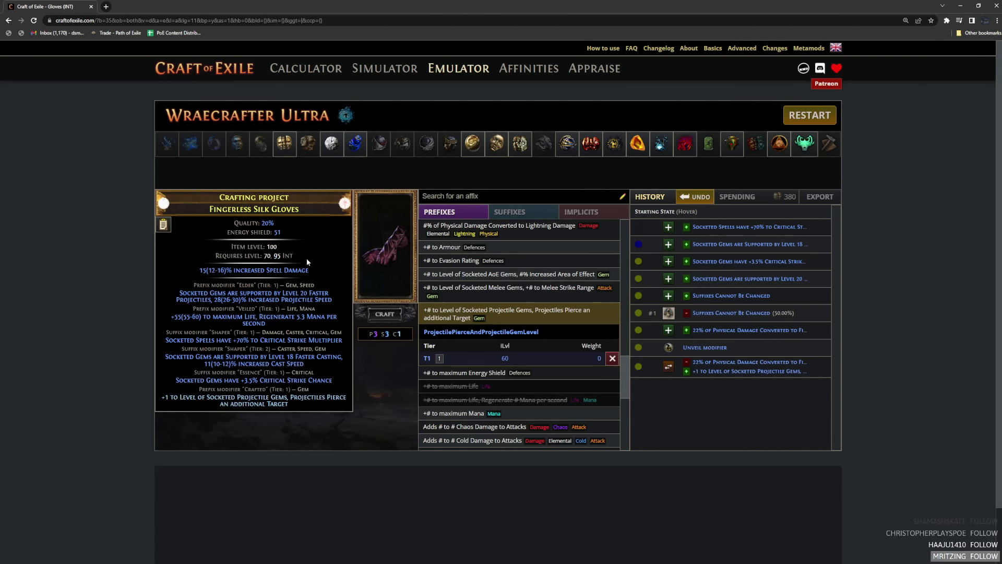
Step: Switch to the Path of Exile trade results and compare the modifiers and prices of the cheapest Fingerless Silk Gloves listings
key(alt+Tab)
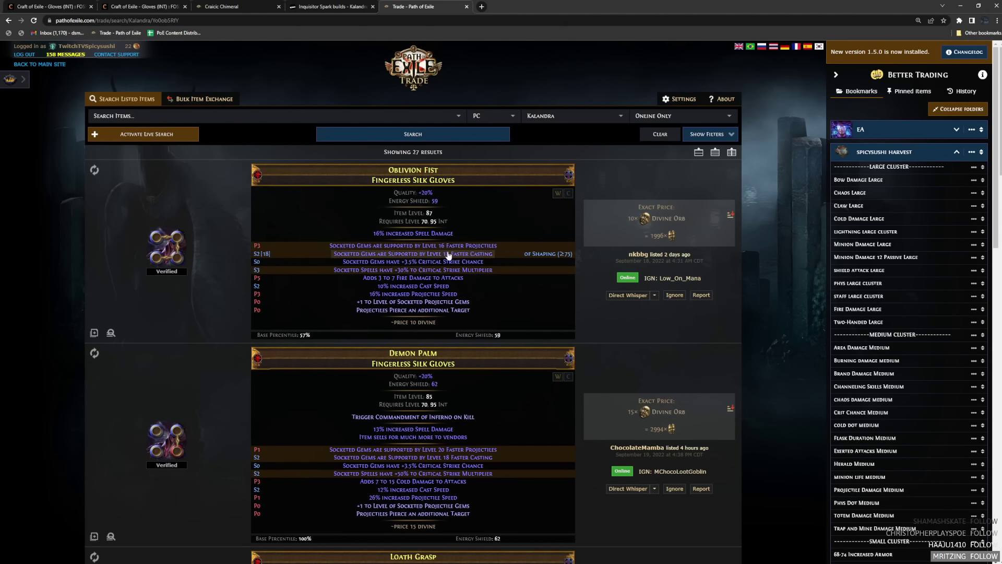
scroll(772, 388, down, 3)
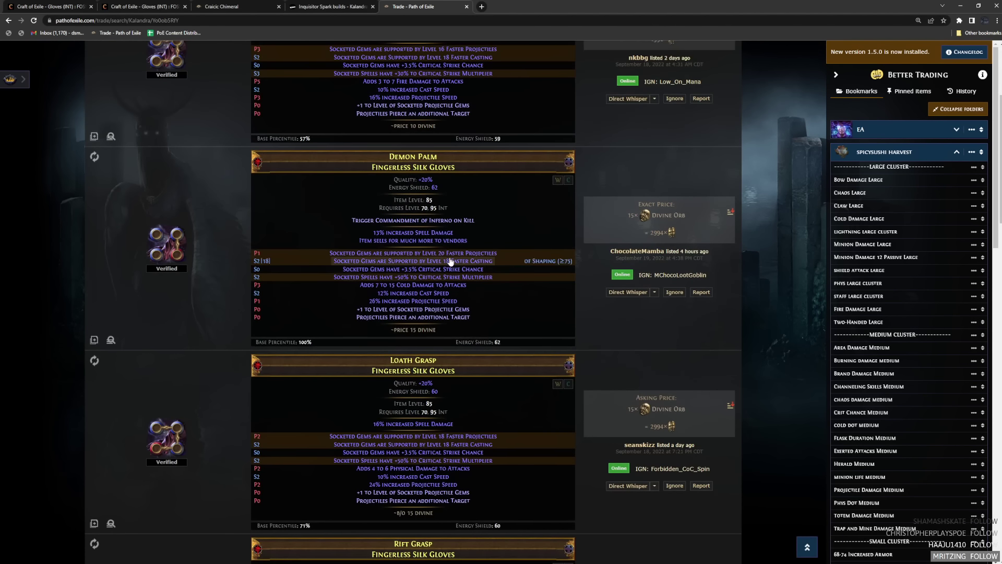
scroll(799, 423, down, 3)
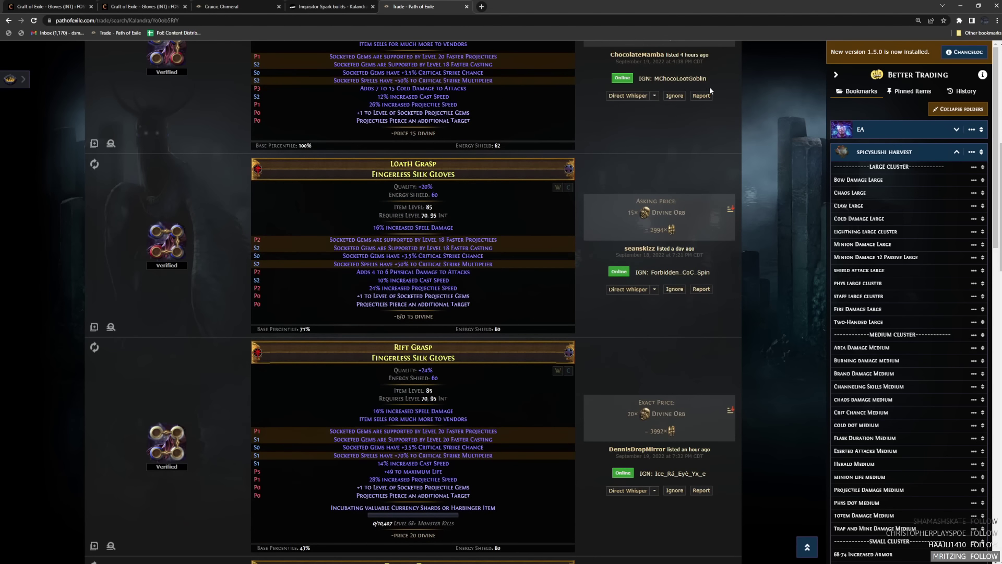
scroll(702, 228, up, 2)
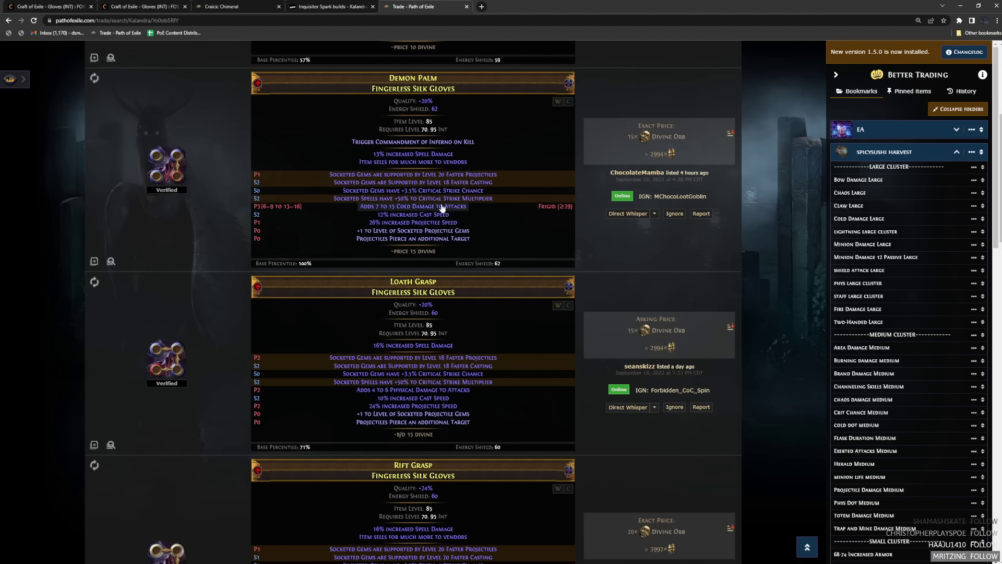
scroll(470, 204, down, 3)
scroll(496, 261, up, 2)
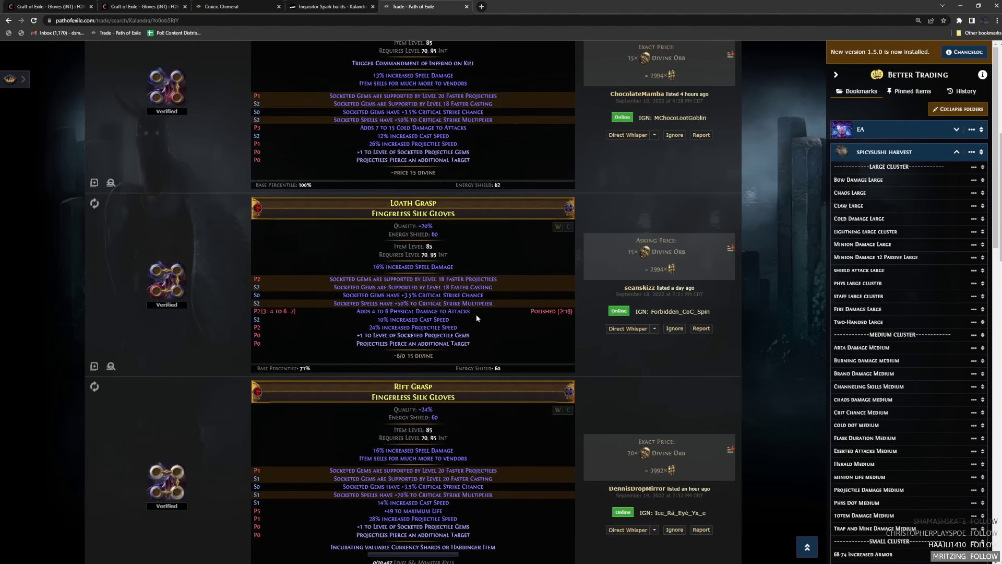
scroll(472, 308, down, 3)
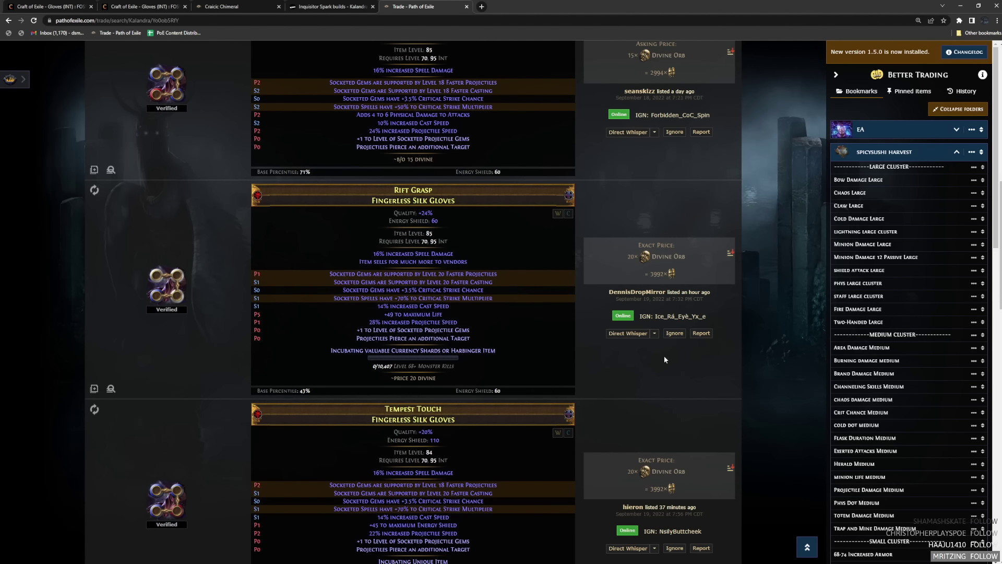
scroll(755, 254, down, 4)
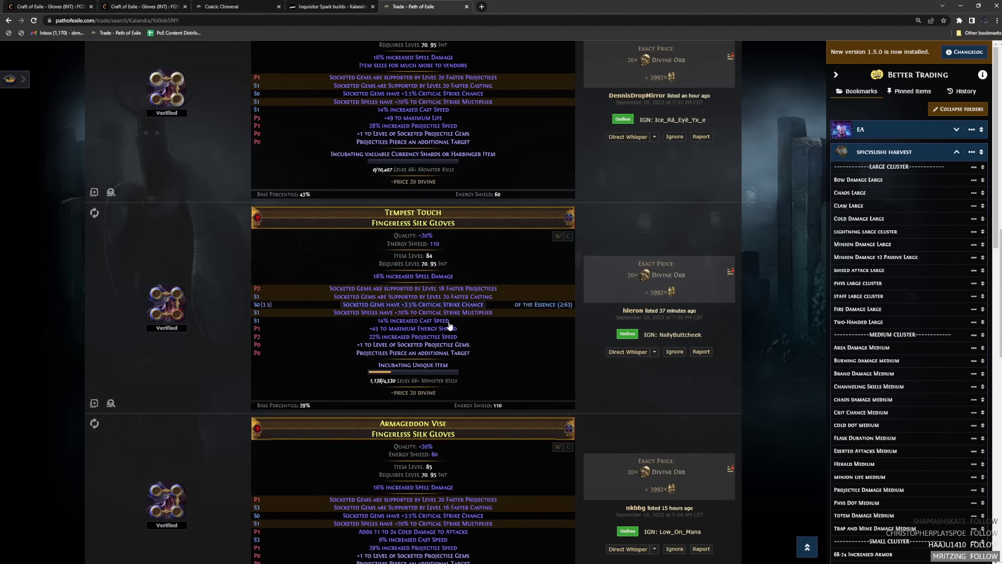
scroll(741, 406, up, 10)
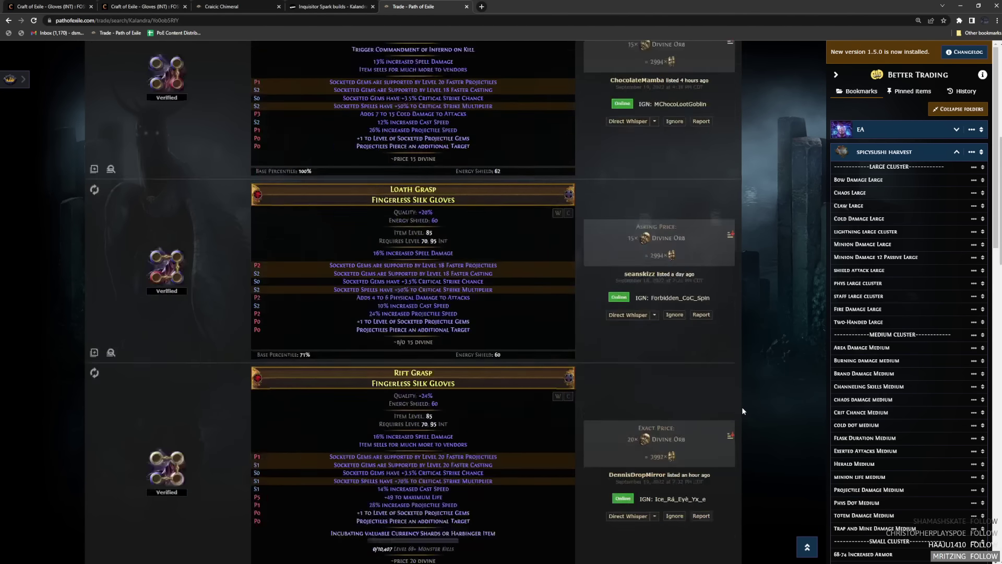
scroll(741, 405, down, 12)
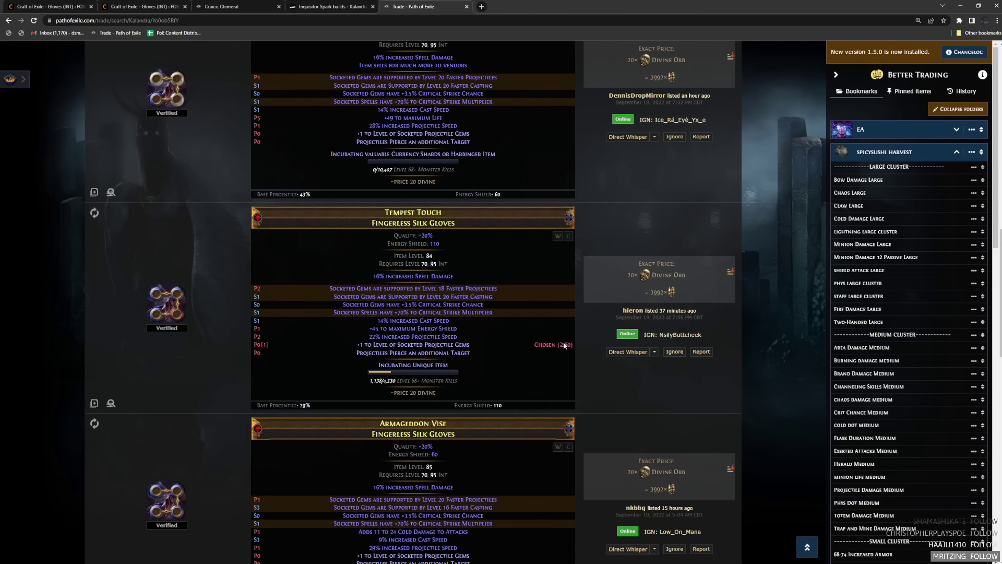
scroll(618, 306, down, 3)
scroll(618, 306, up, 8)
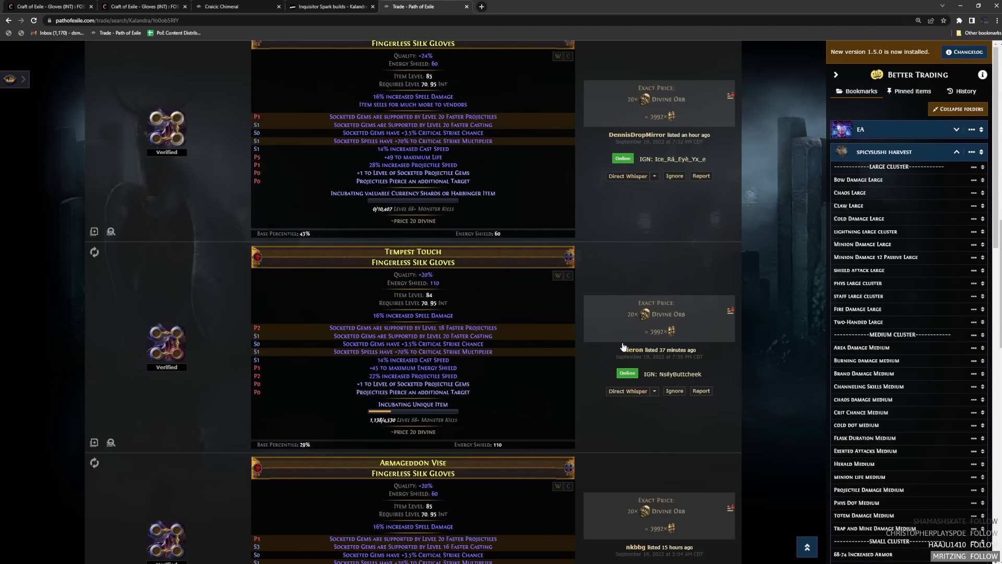
scroll(500, 309, up, 9)
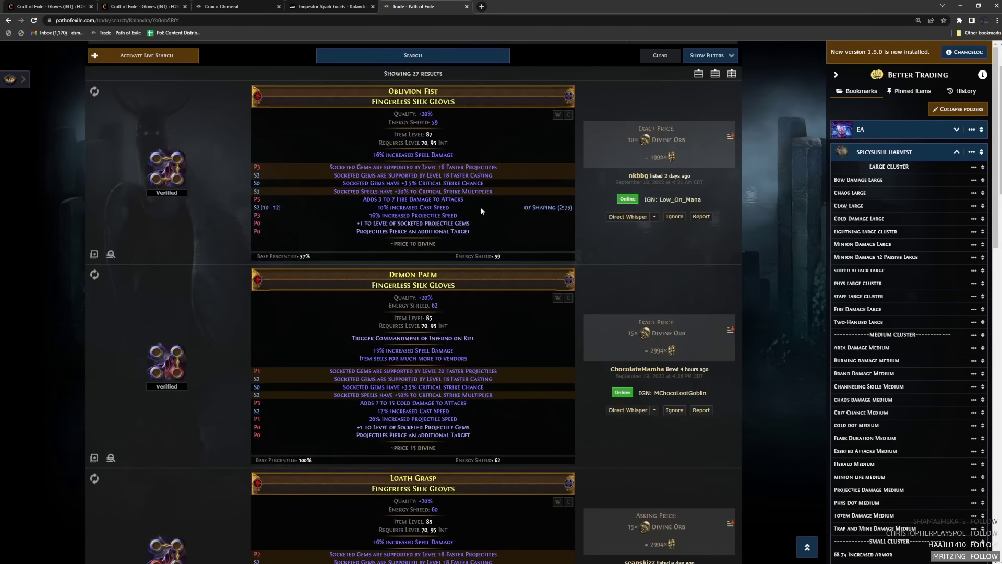
scroll(448, 505, down, 10)
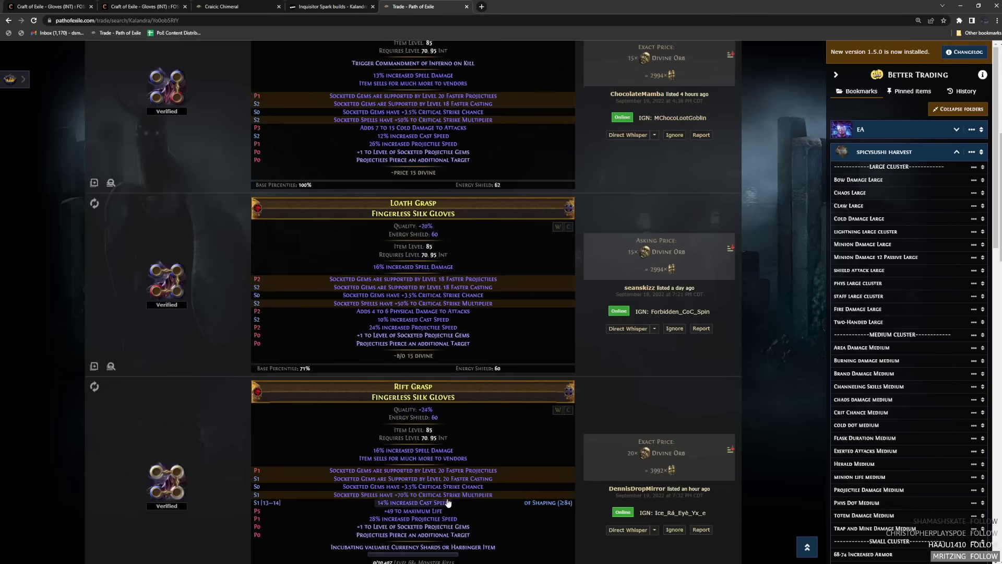
scroll(600, 302, up, 6)
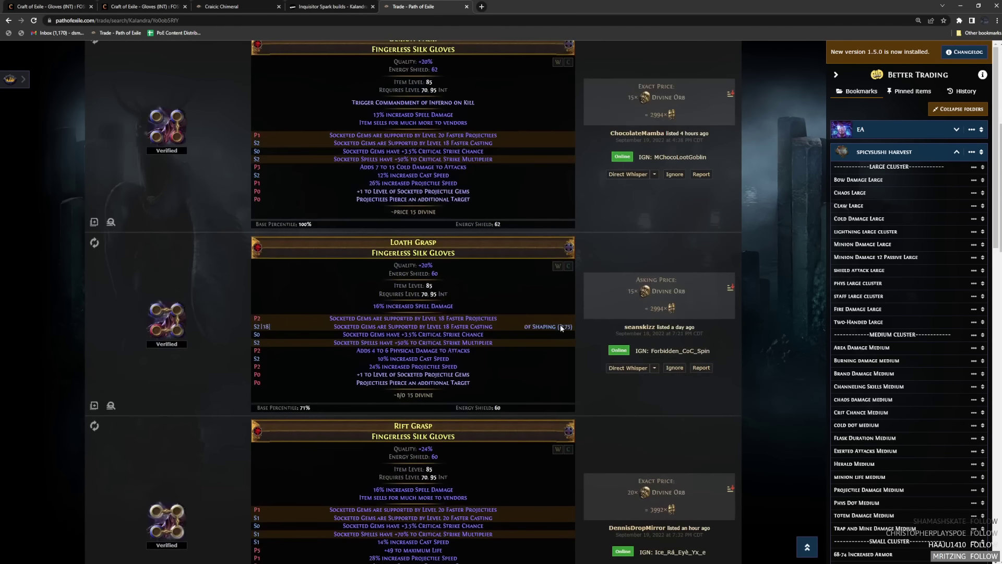
Step: Examine the more expensive Fingerless Silk Gloves listings through to the end of the results, and return to the first listing
scroll(560, 325, down, 9)
scroll(736, 387, down, 6)
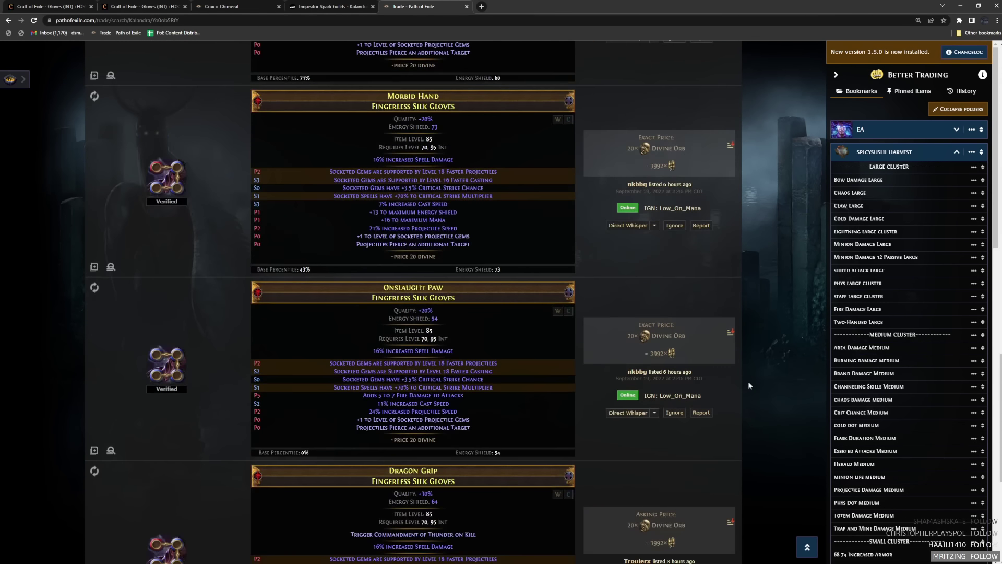
scroll(747, 381, up, 1)
scroll(629, 215, down, 7)
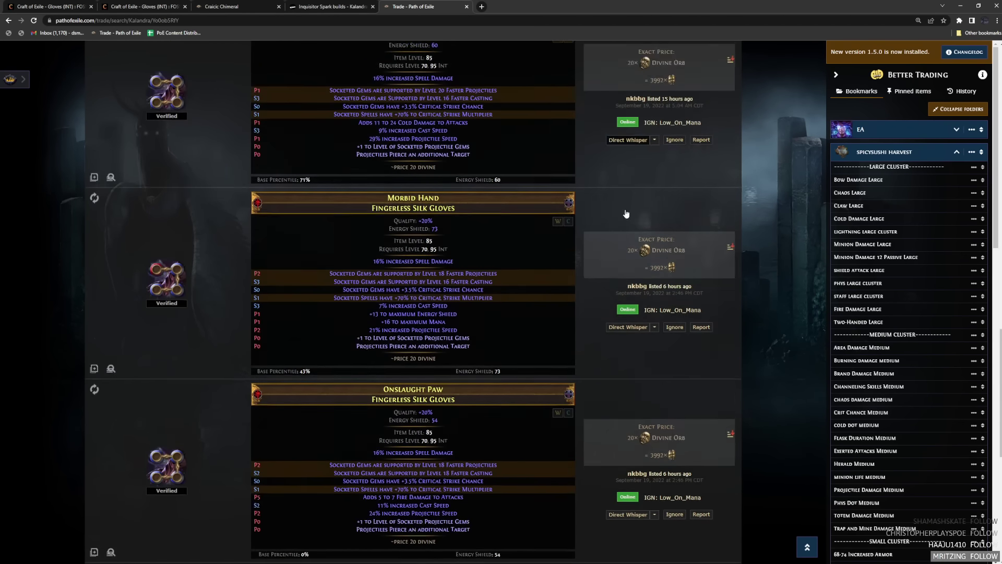
scroll(647, 272, down, 16)
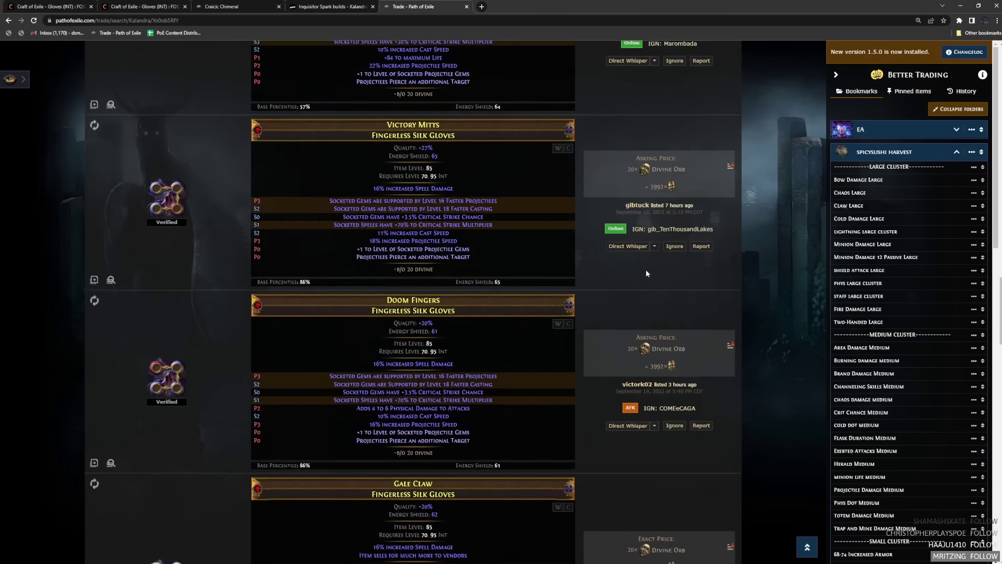
scroll(645, 271, down, 20)
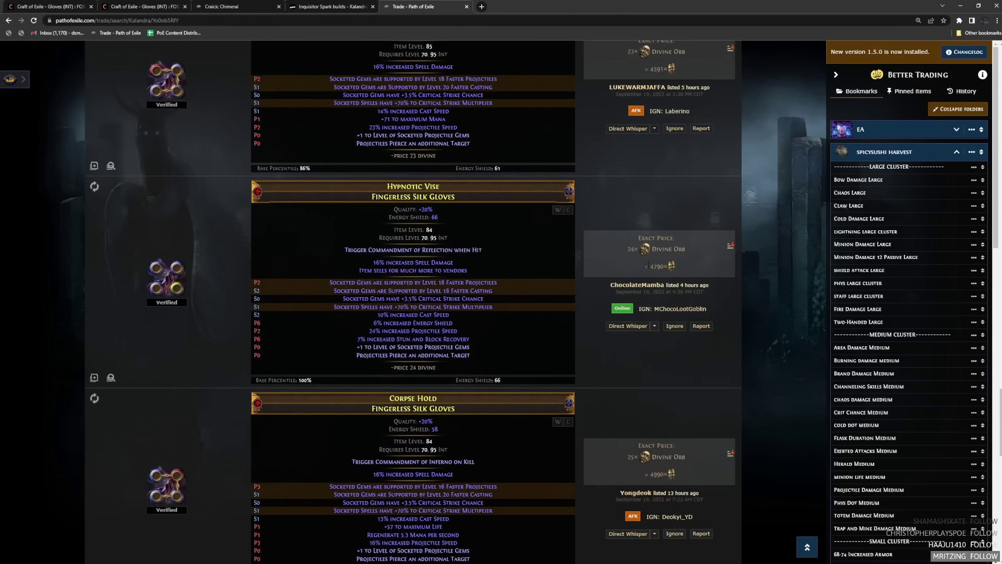
scroll(632, 256, down, 18)
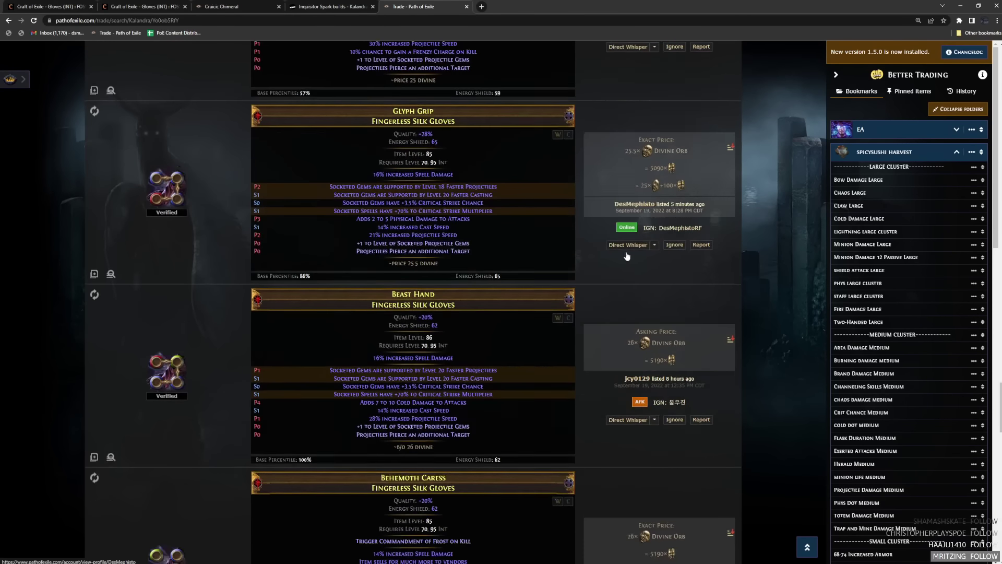
scroll(621, 246, down, 9)
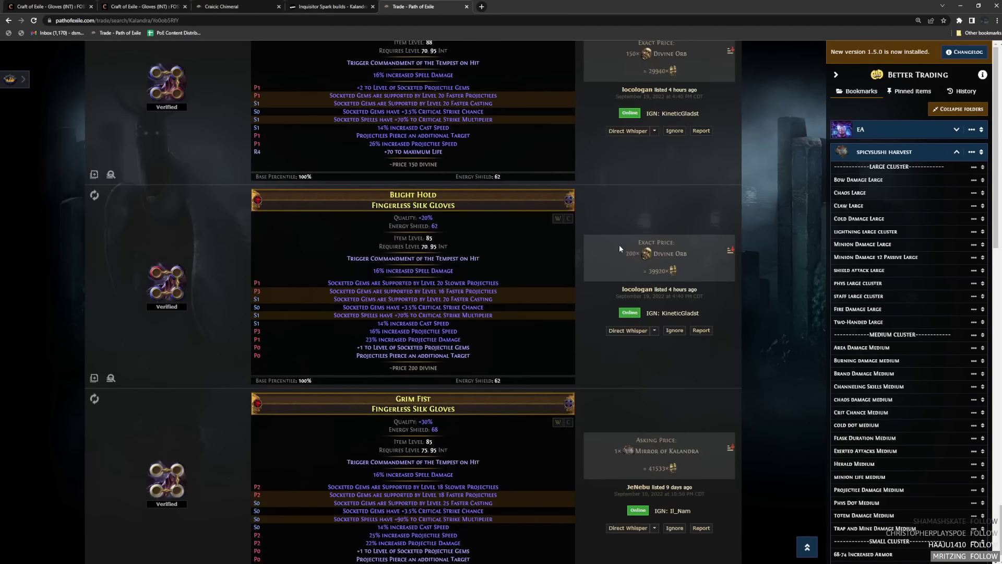
scroll(620, 249, down, 2)
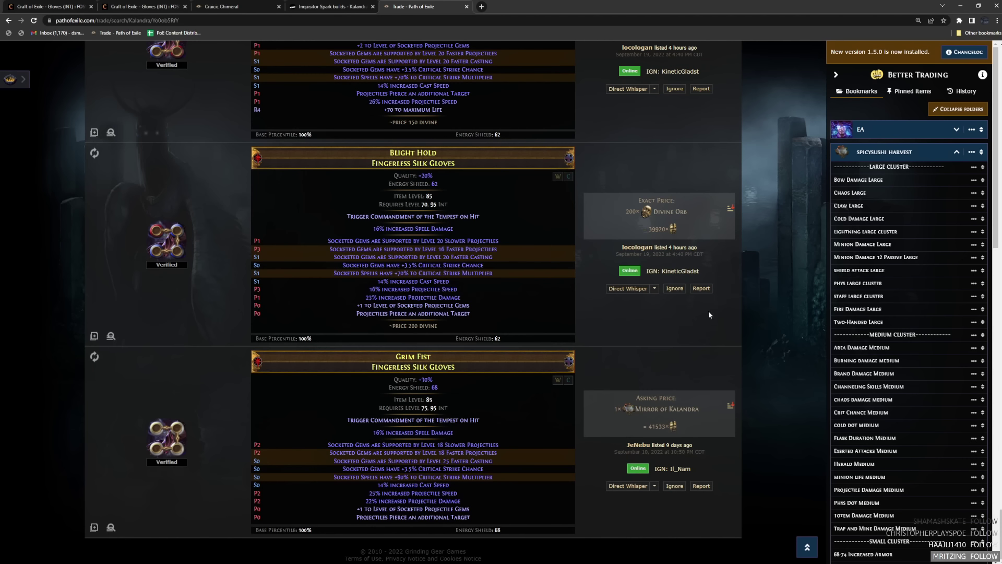
click(807, 547)
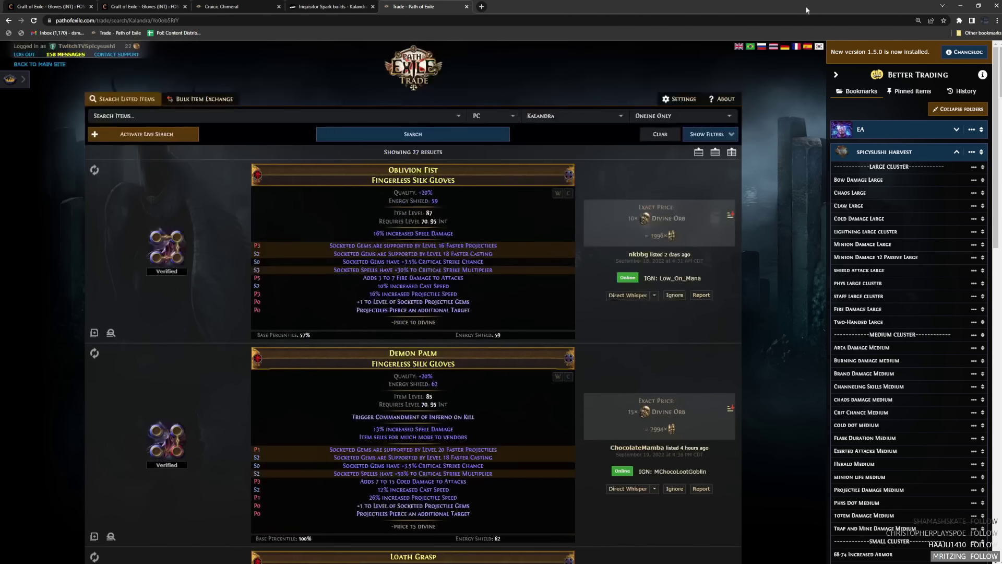
Step: Switch to the other Craft of Exile emulator session and strip all modifiers from its gloves with an Orb of Scouring
click(235, 7)
click(168, 5)
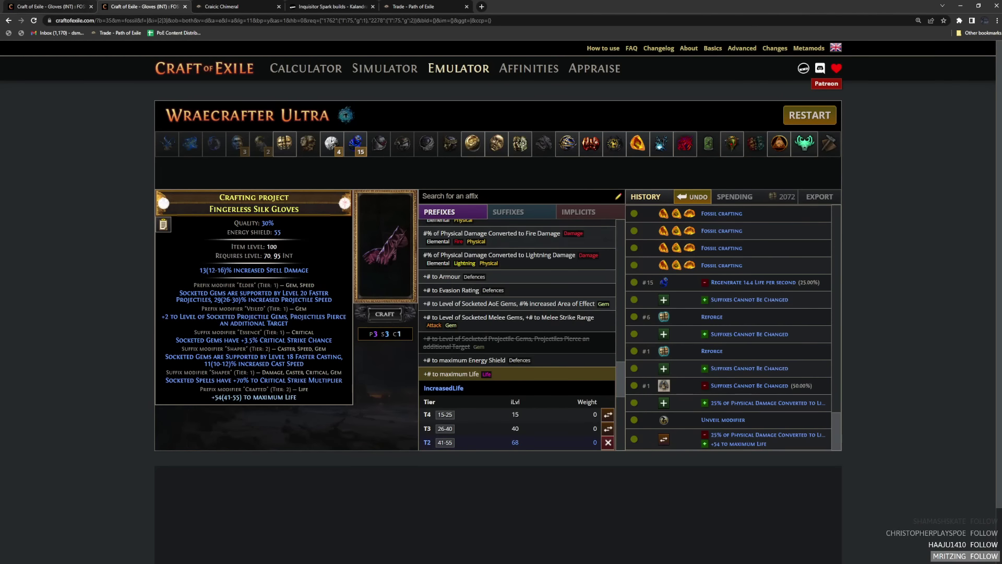
click(331, 144)
click(408, 268)
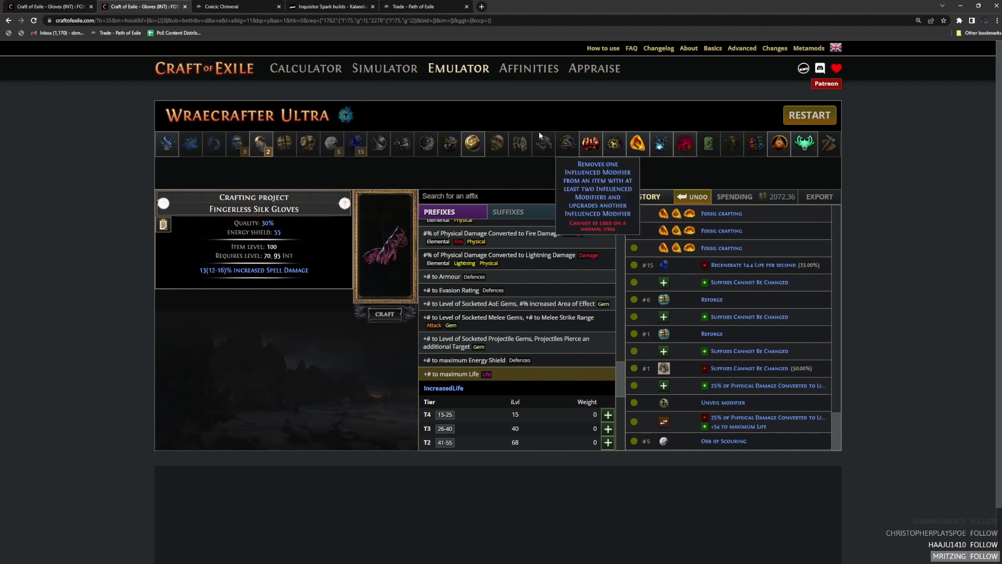
Step: Make the gloves rare with an Orb of Alchemy and reforge them with a T1 Horror essence
click(260, 144)
click(386, 246)
click(660, 145)
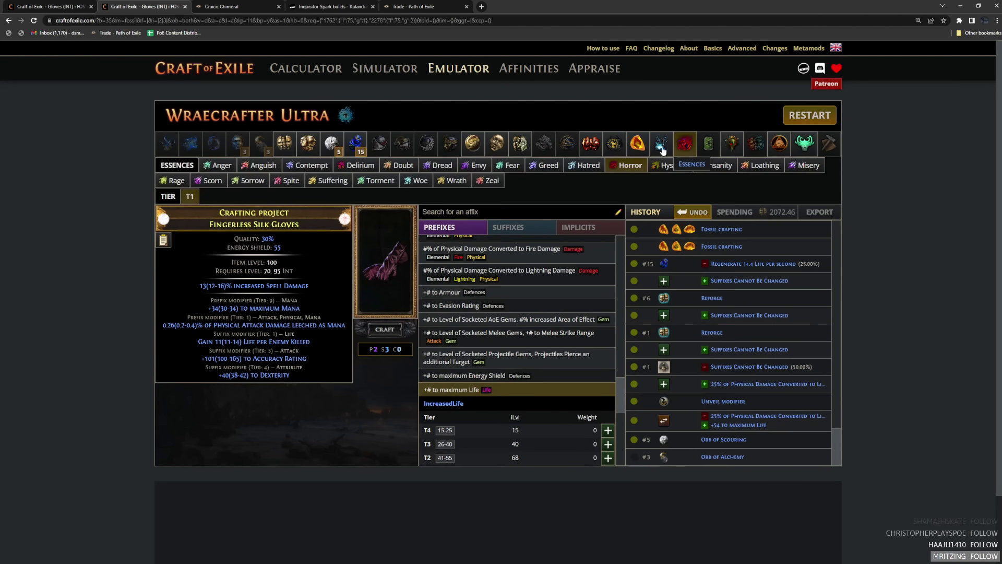
click(626, 165)
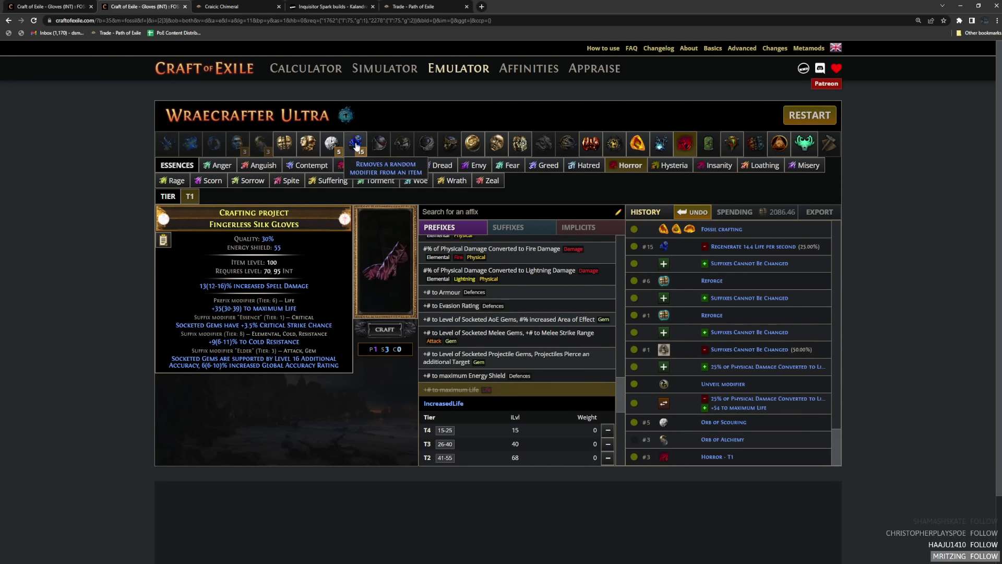
Step: Remove two random modifiers from the essence-crafted gloves with Orbs of Annulment
click(356, 144)
click(389, 250)
click(389, 251)
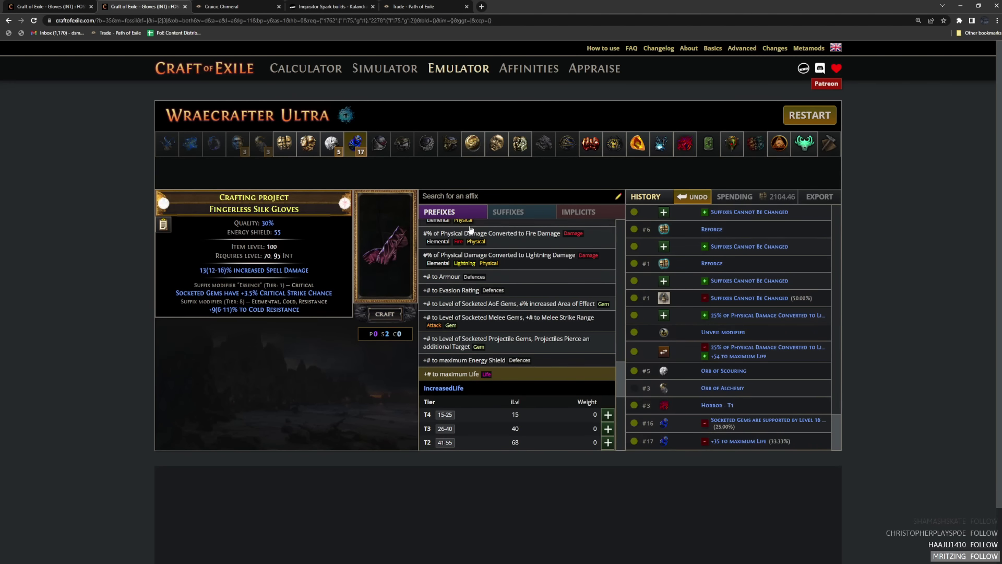
Step: Examine the essence suffix for socketed gem critical strike chance on the gloves and open the essence crafting options
click(386, 245)
key(ctrl+z)
drag(271, 293, 229, 294)
click(278, 370)
click(684, 144)
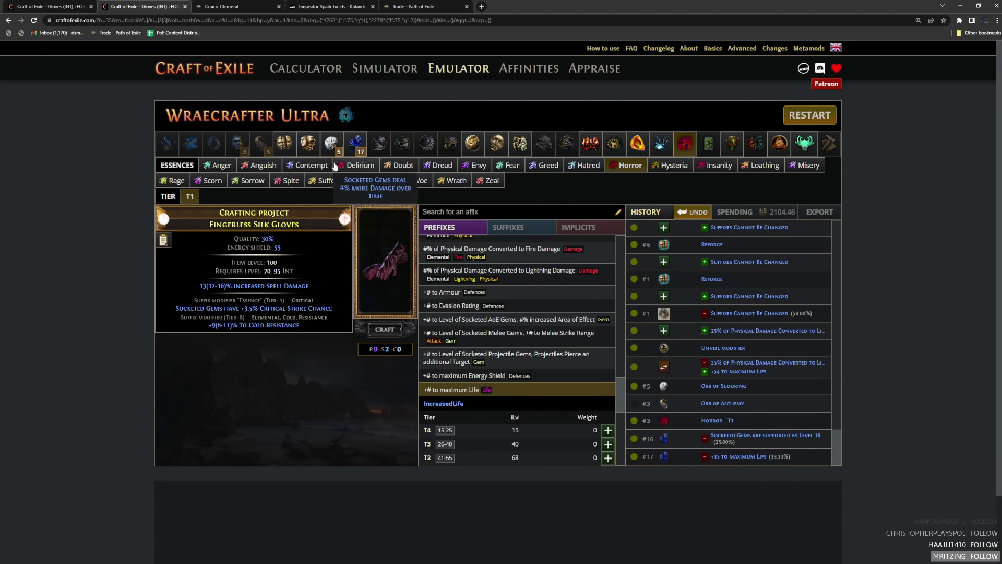
Step: Repeatedly undo and reapply the last Orb of Annulment until it removes the Cold Resistance suffix and keeps the essence critical strike suffix
click(356, 144)
click(389, 246)
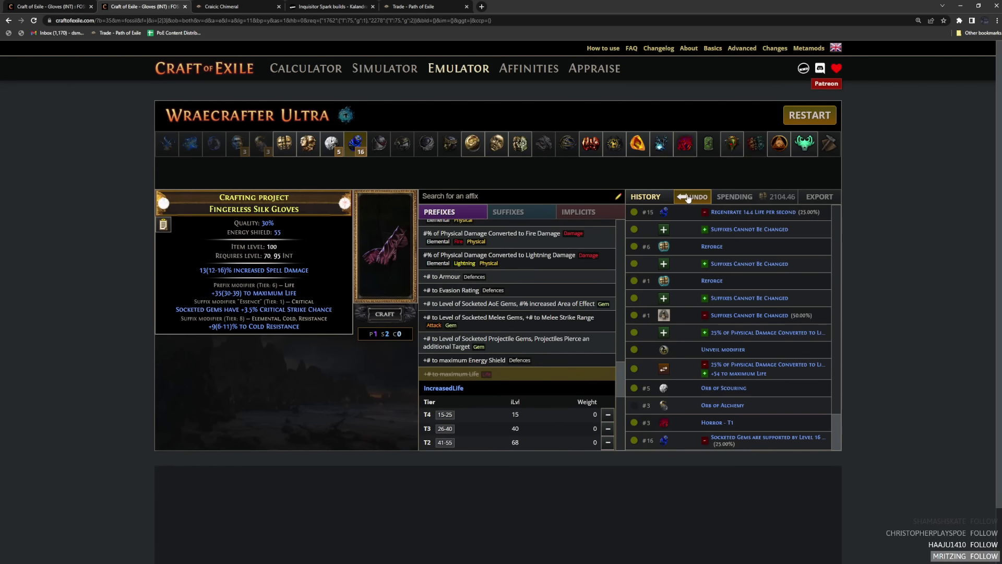
click(398, 232)
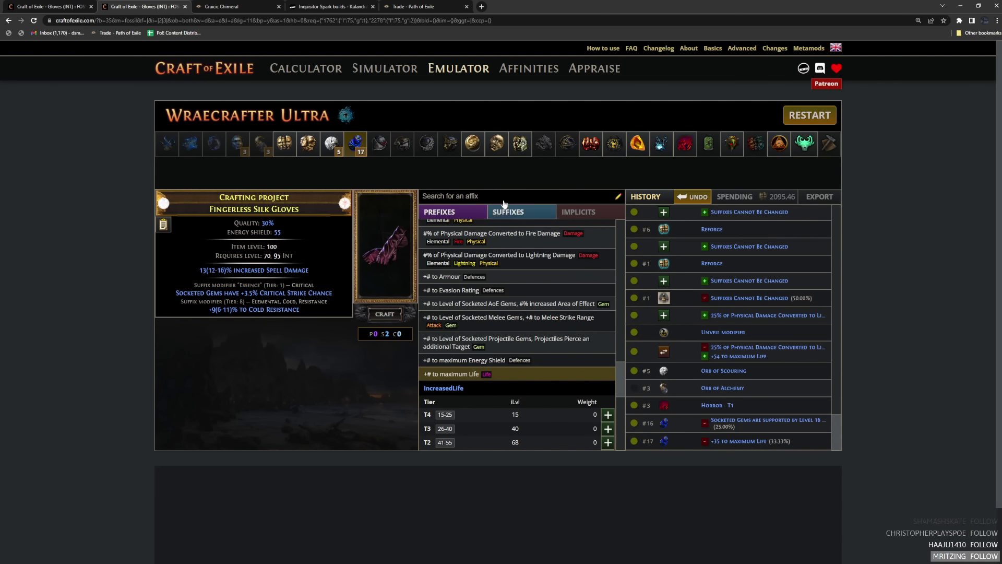
click(704, 197)
click(704, 197)
click(716, 196)
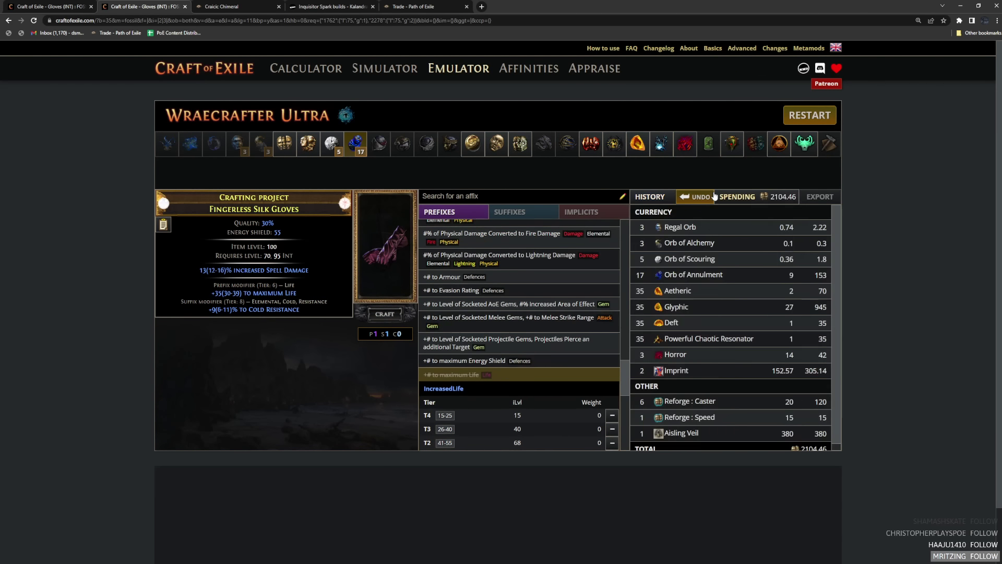
click(650, 197)
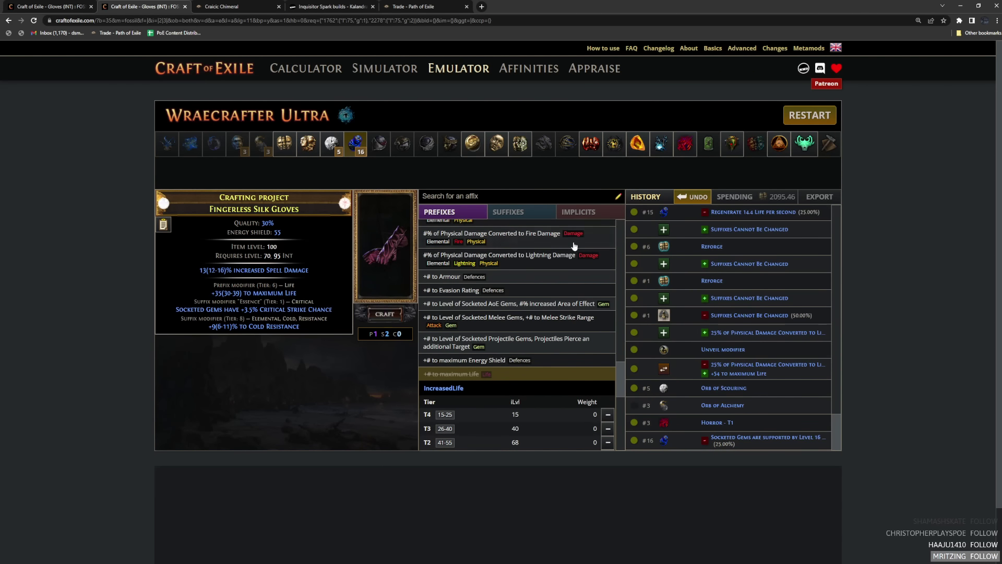
click(386, 245)
click(386, 246)
click(387, 246)
click(386, 245)
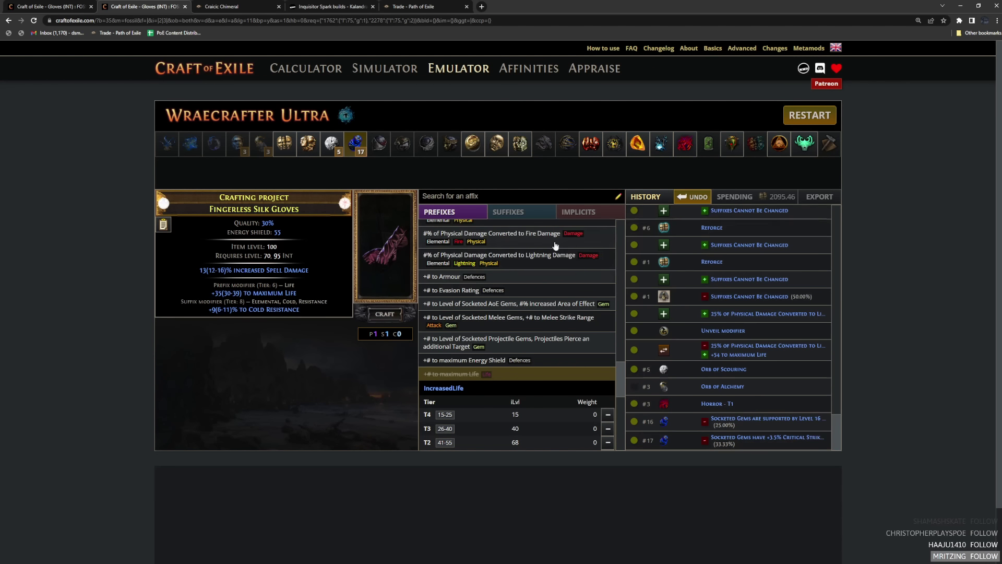
click(382, 232)
click(381, 232)
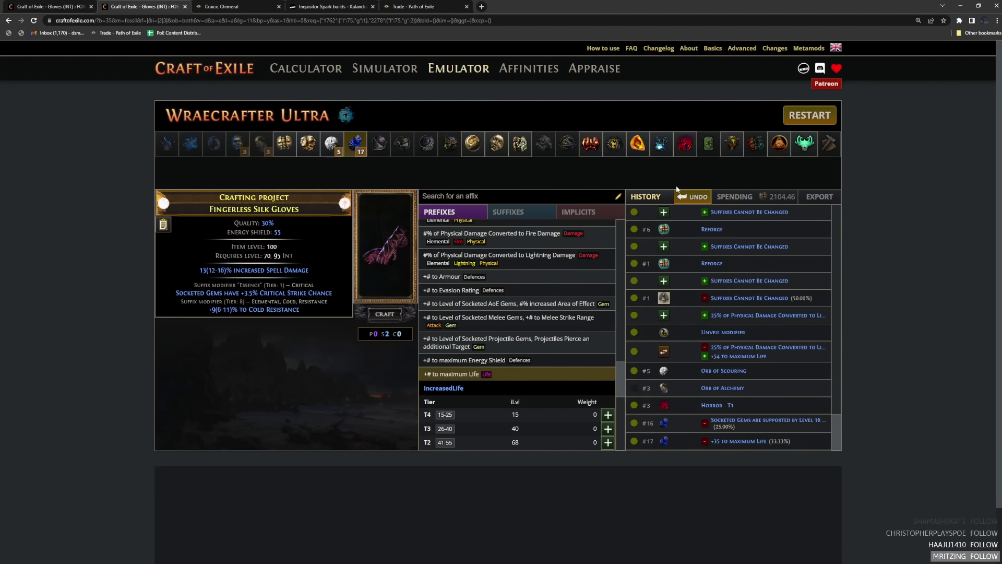
click(695, 198)
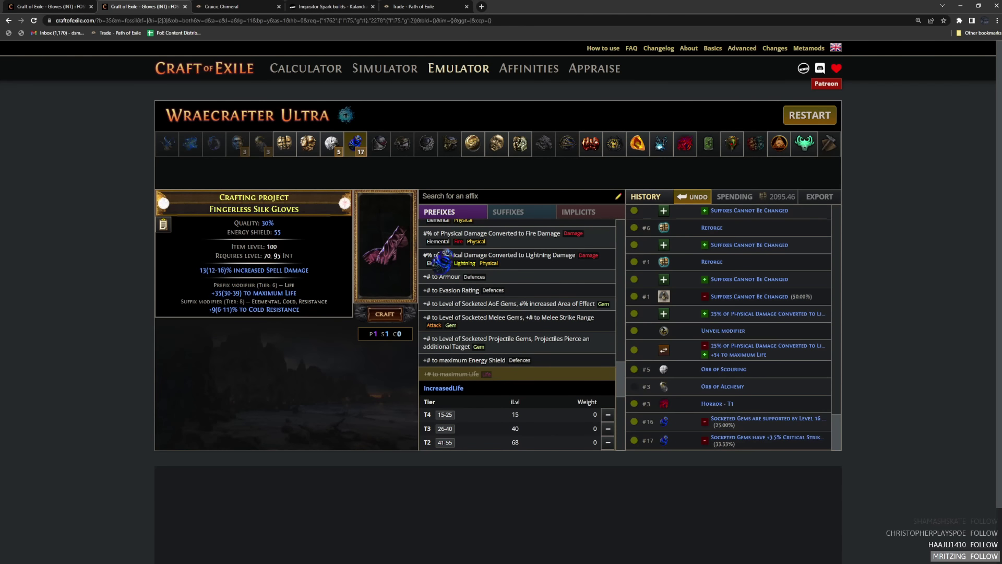
click(695, 201)
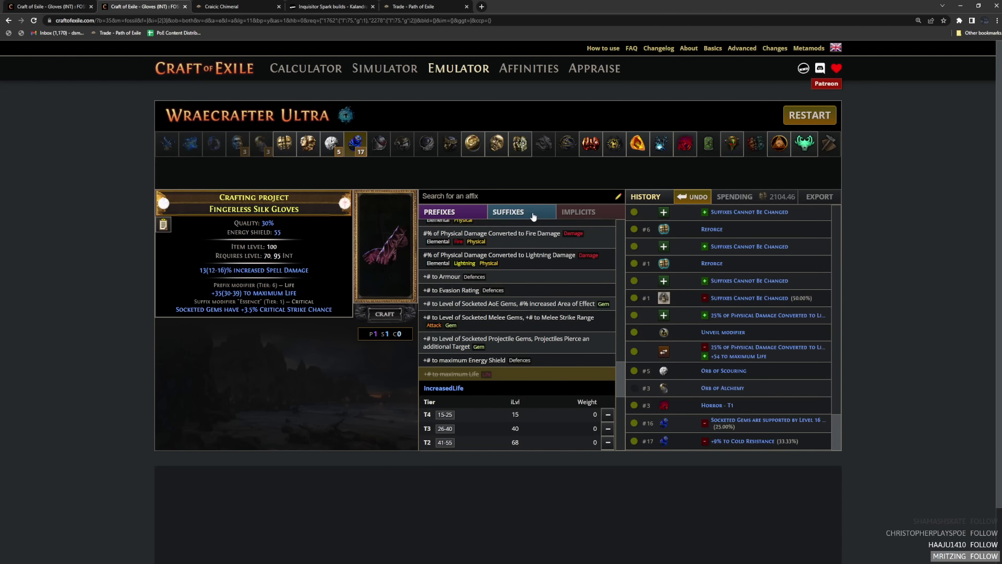
Step: Craft the Suffixes Cannot Be Changed prefix and use an Orb of Scouring to strip the gloves down to the essence suffix
click(635, 247)
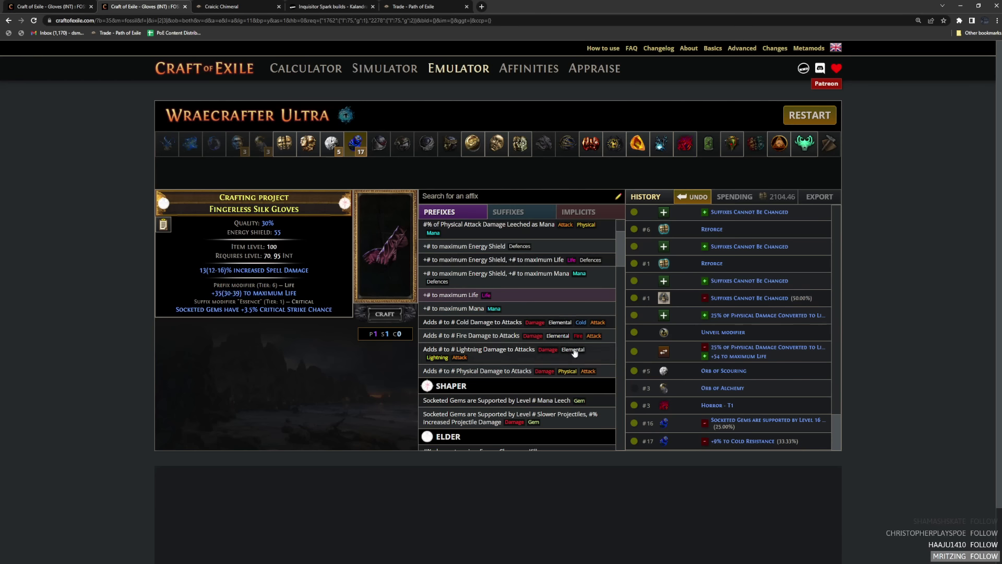
drag(622, 255, 566, 418)
click(531, 377)
click(608, 416)
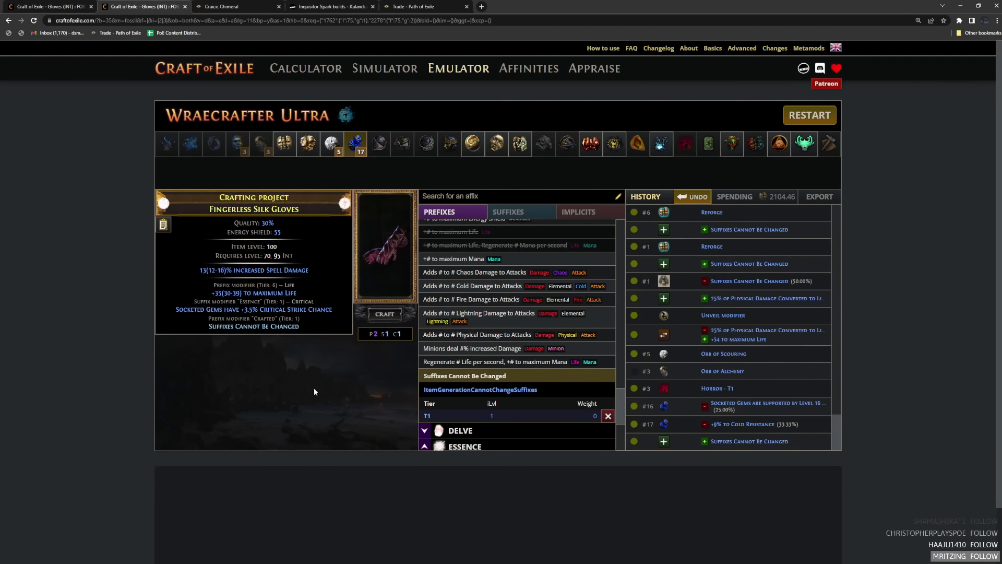
click(331, 143)
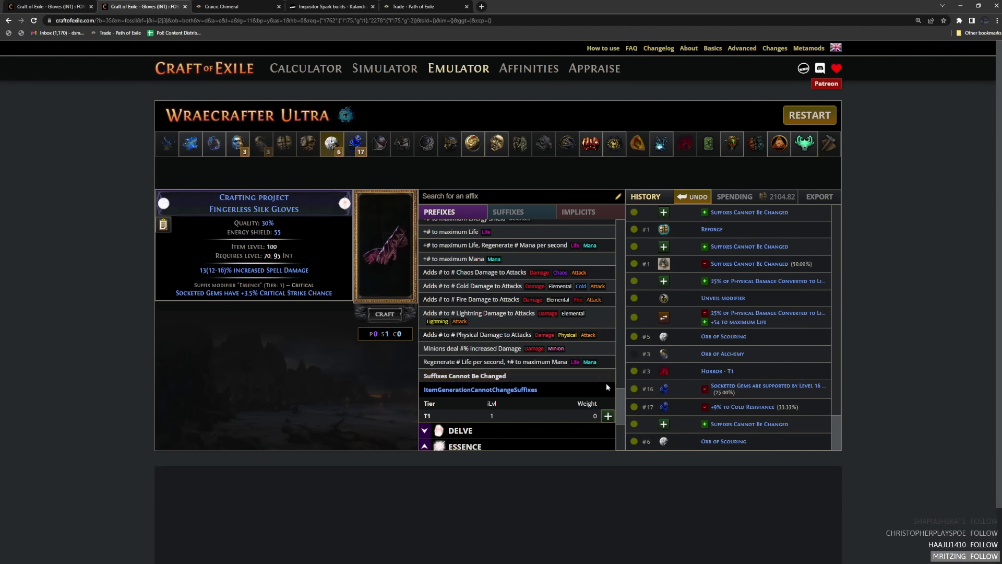
Step: Craft Suffixes Cannot Be Changed on the magic gloves again and store an imprint of them
click(608, 416)
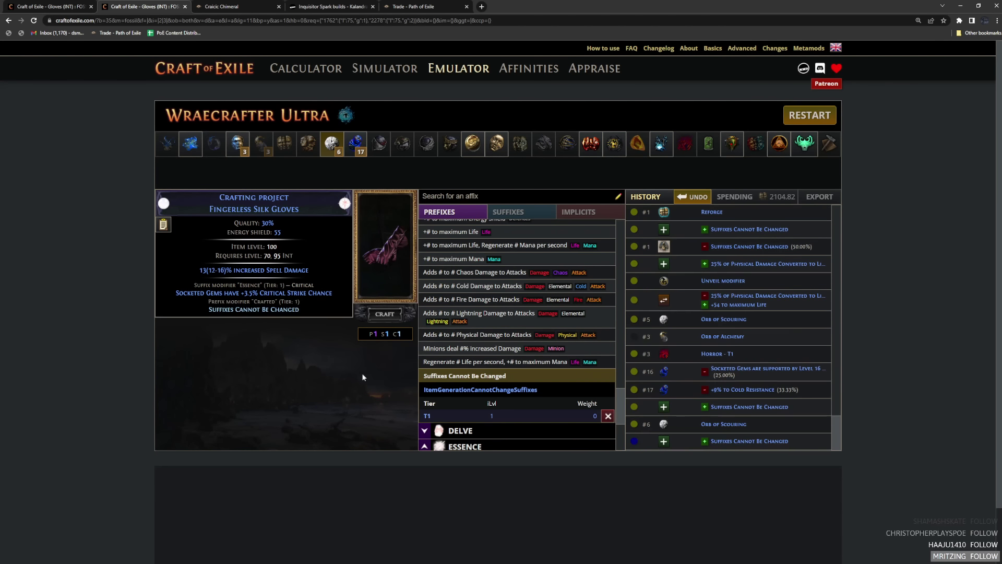
click(732, 143)
click(348, 165)
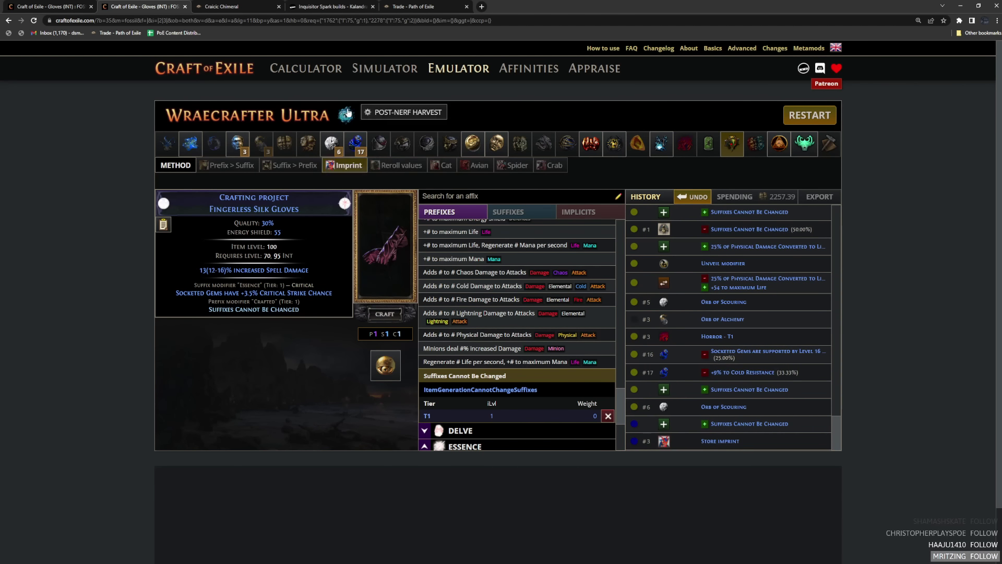
Step: Set the Harvest reforge type to Caster and upgrade the magic gloves to rare with a Regal Orb
click(660, 143)
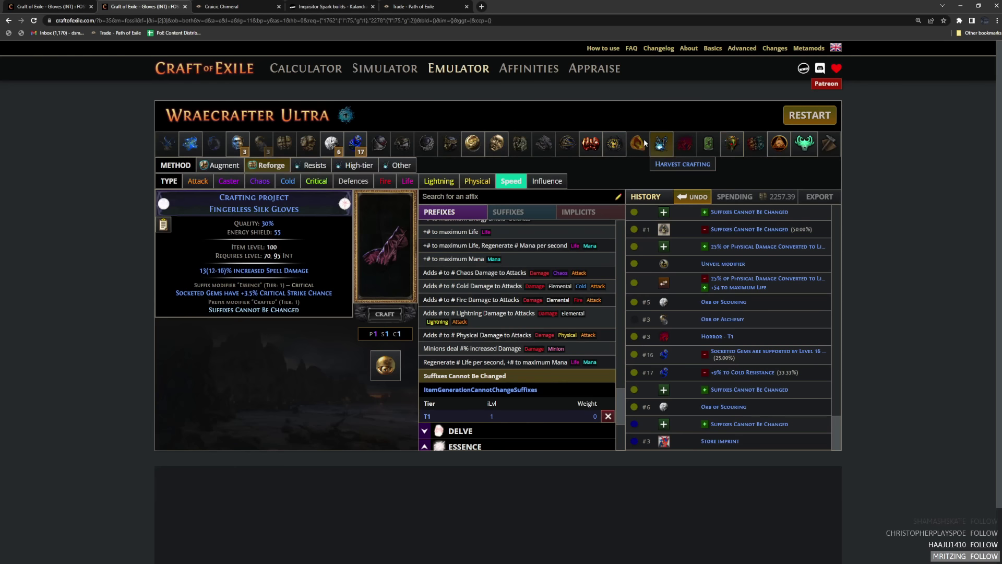
click(260, 166)
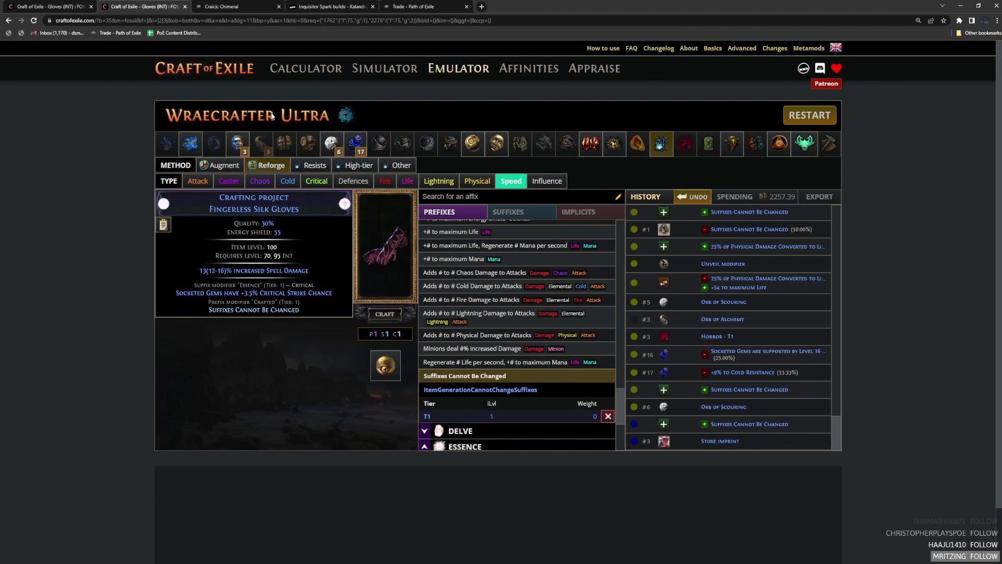
click(317, 181)
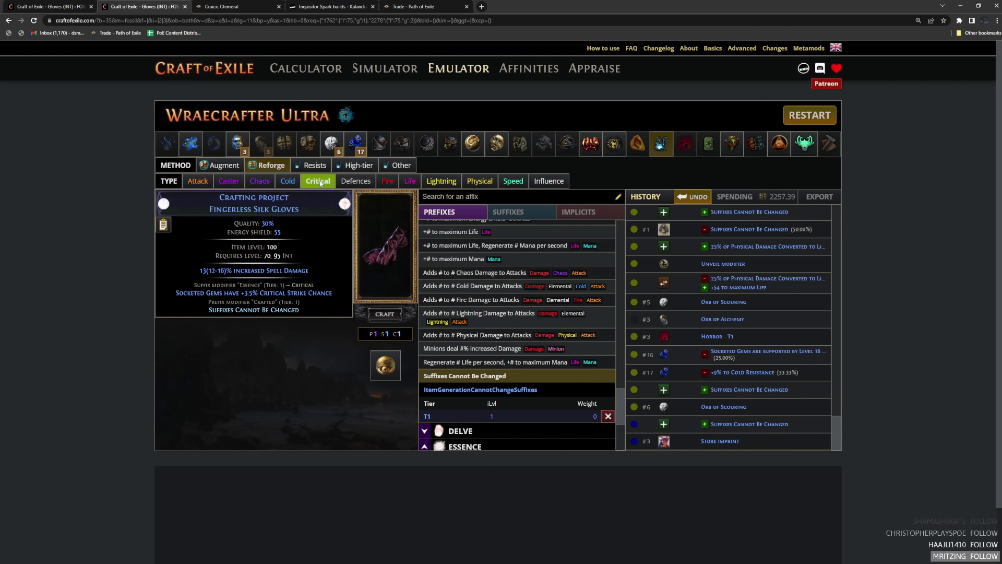
click(229, 181)
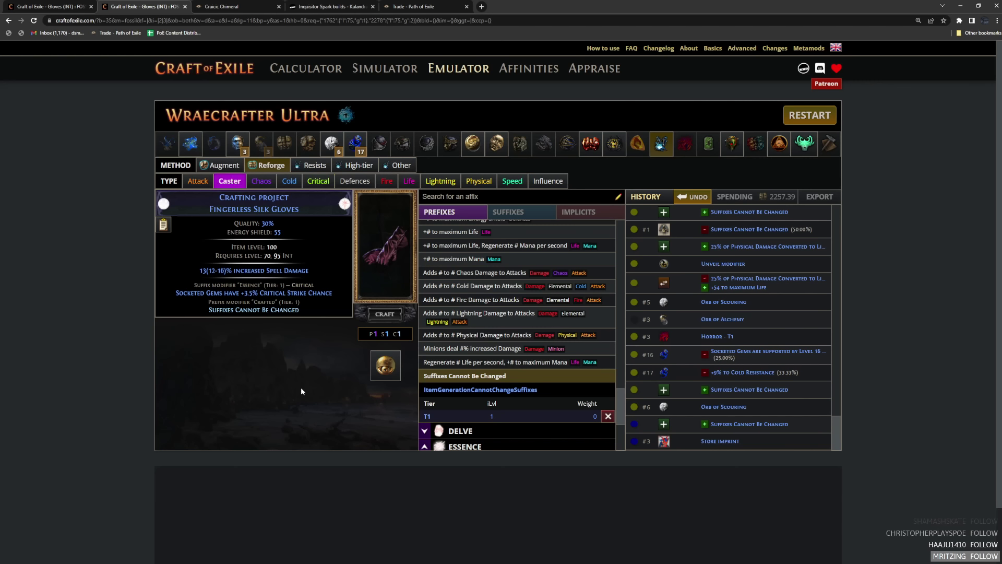
click(242, 146)
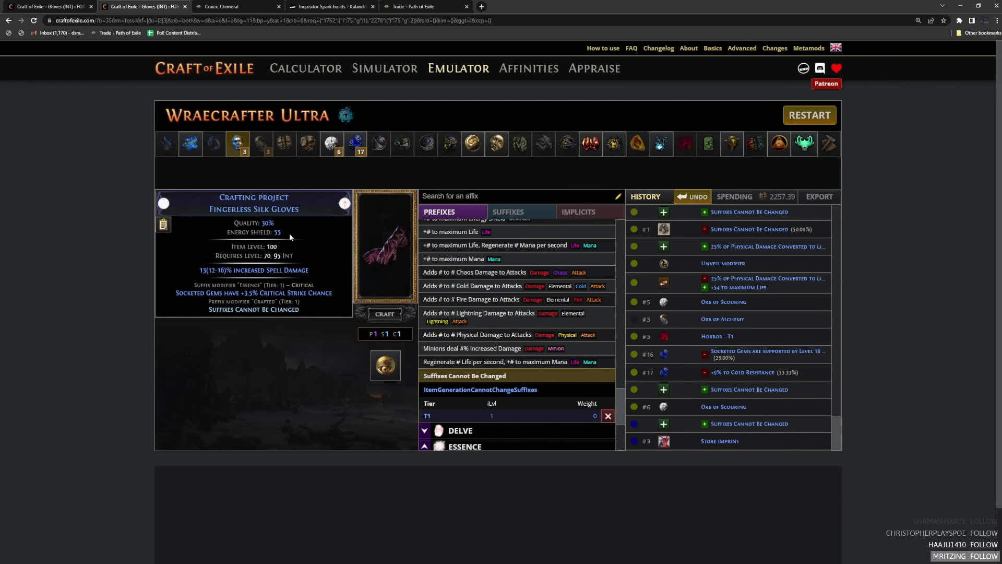
click(374, 240)
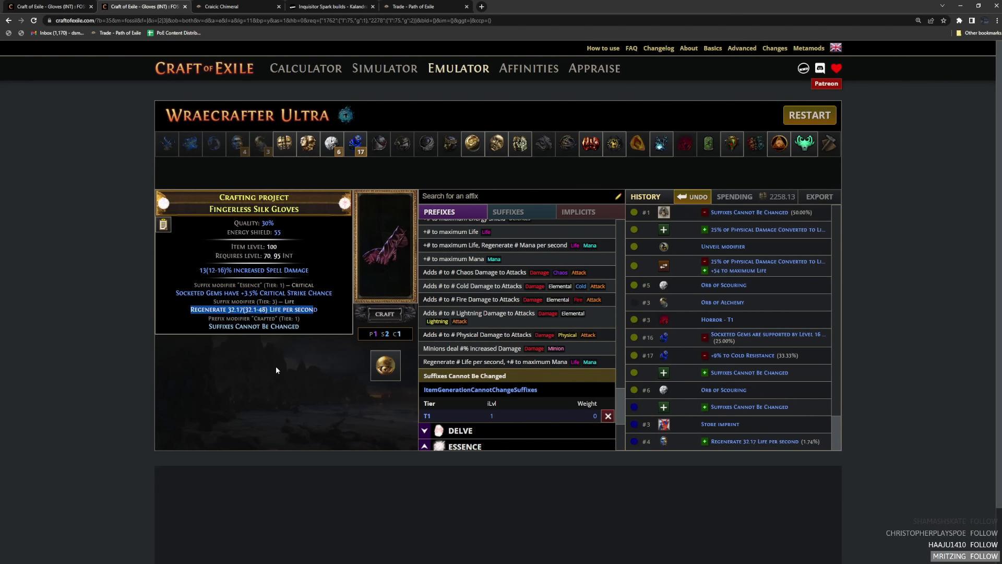
Step: Reforge the gloves with Harvest Caster, undoing and repeating until they gain the Level 20 Faster Casting suffix
click(661, 143)
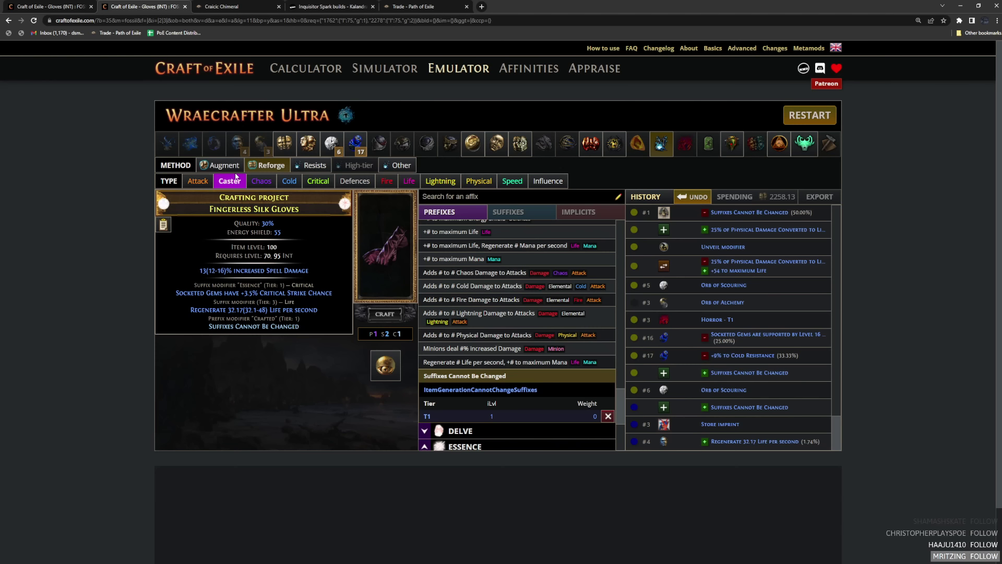
click(236, 178)
click(365, 234)
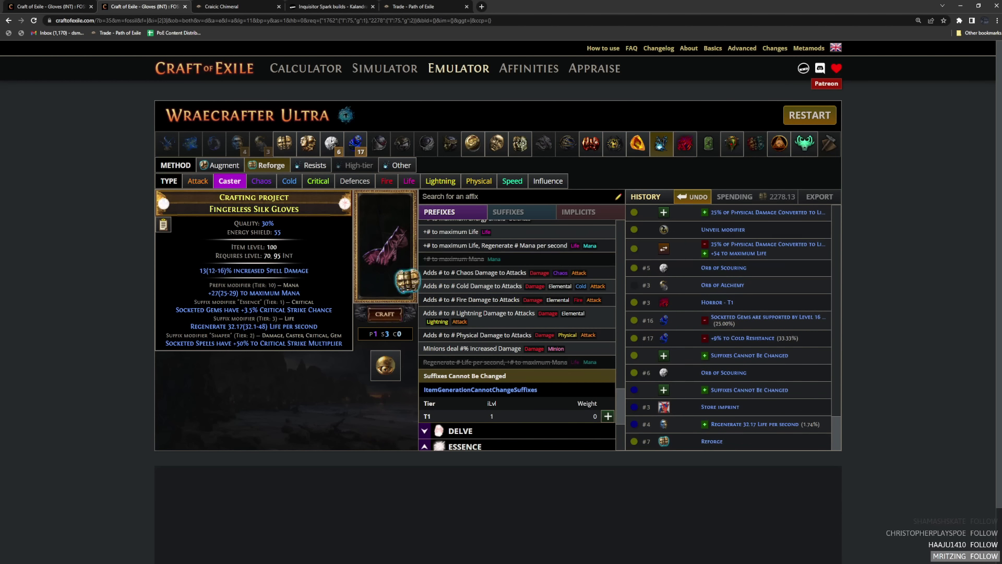
click(696, 200)
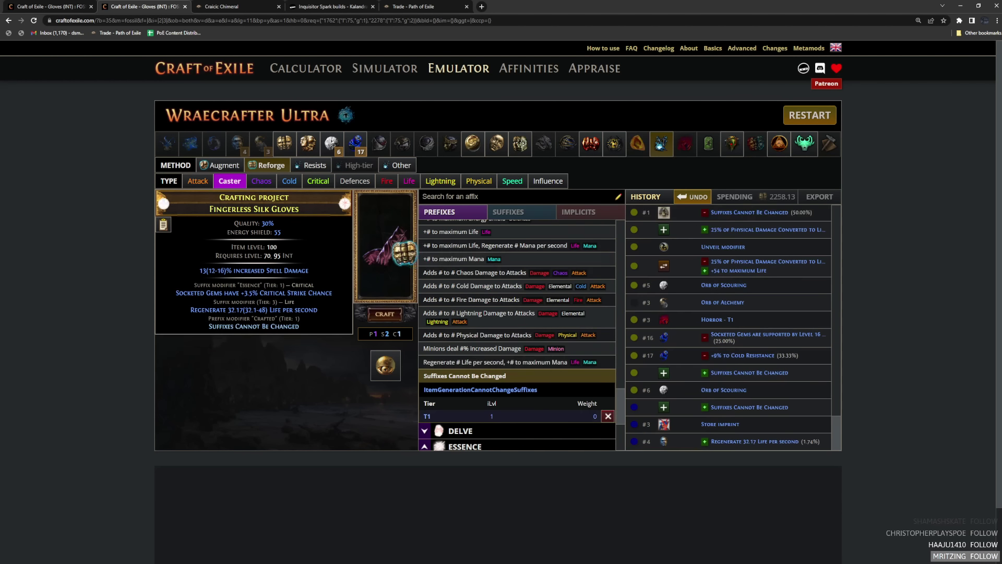
click(697, 200)
click(699, 198)
click(700, 198)
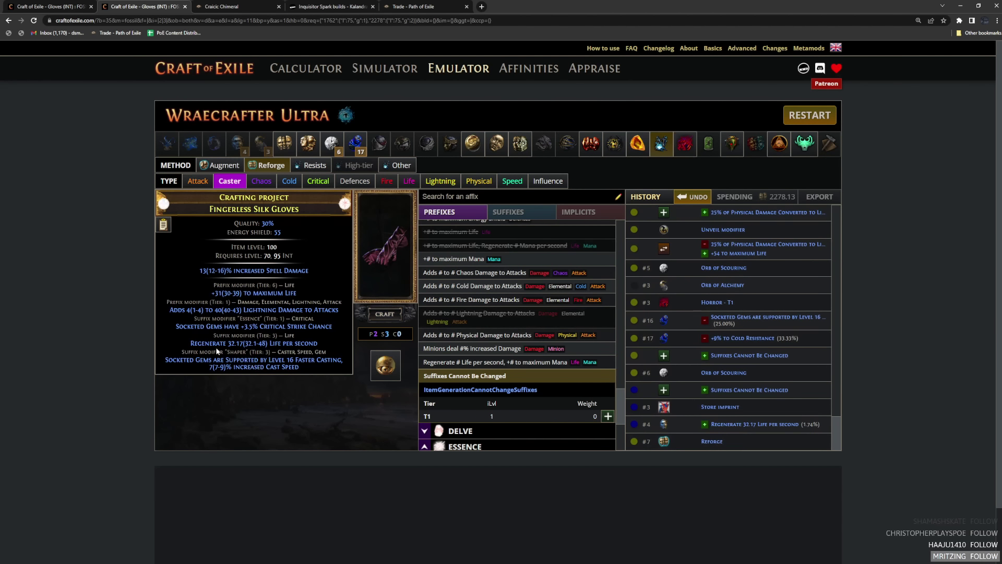
click(694, 197)
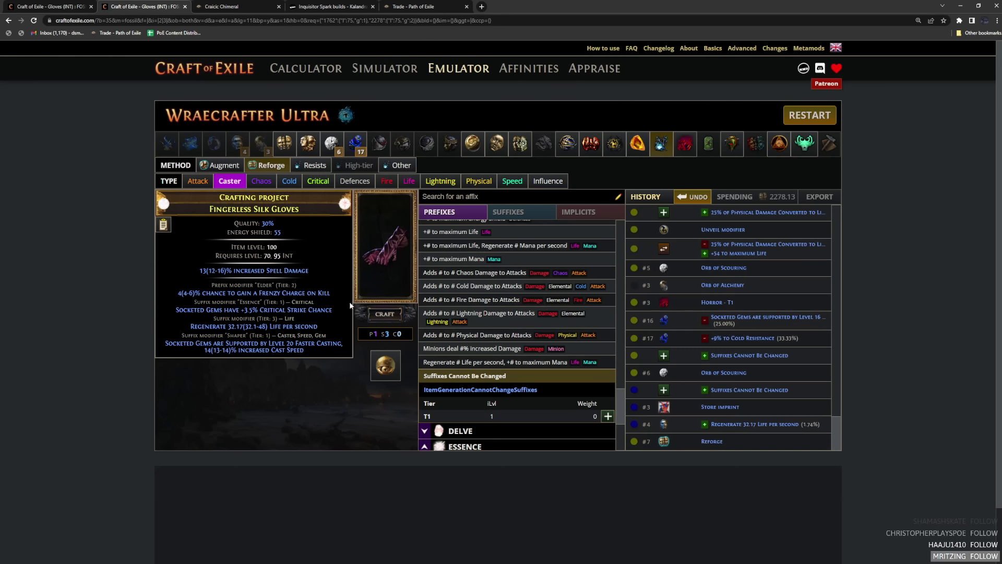
Step: Try an Orb of Annulment on the reforged gloves and undo it
drag(166, 345, 344, 373)
click(282, 396)
click(356, 143)
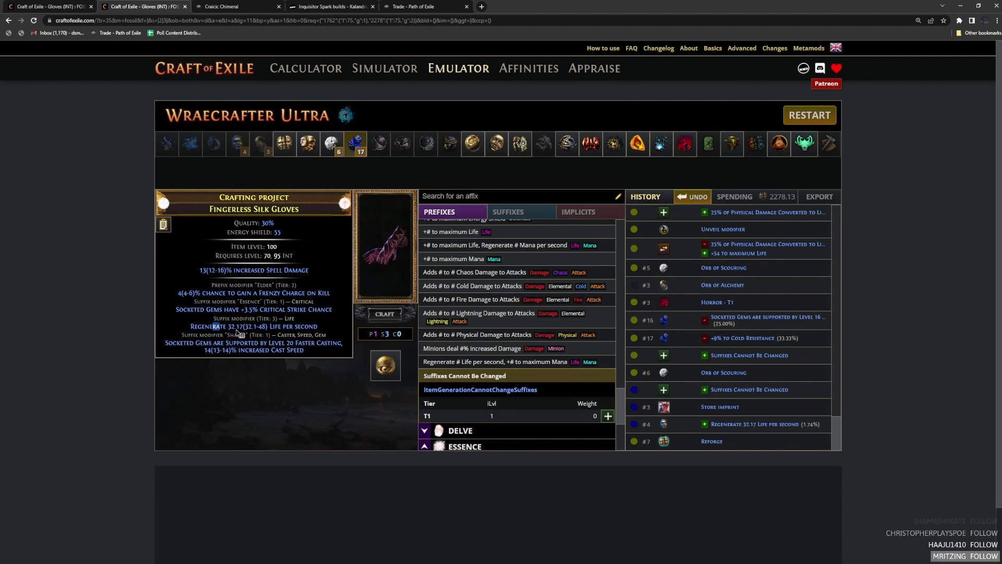
click(378, 258)
click(693, 196)
Step: Examine the life regeneration suffix on the reforged gloves
drag(228, 326, 194, 326)
click(303, 327)
click(214, 330)
triple_click(214, 330)
click(278, 415)
drag(194, 326, 304, 330)
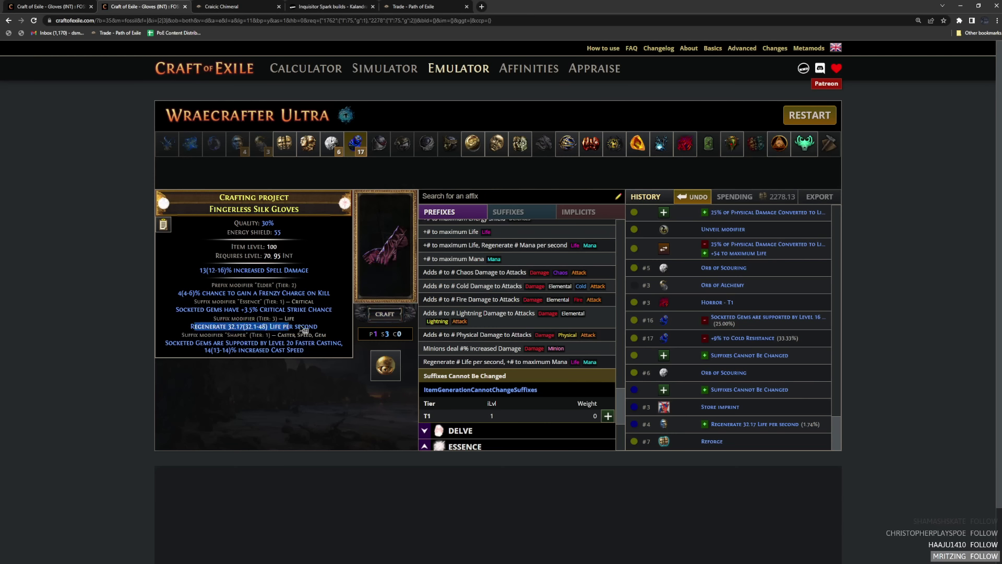
click(304, 329)
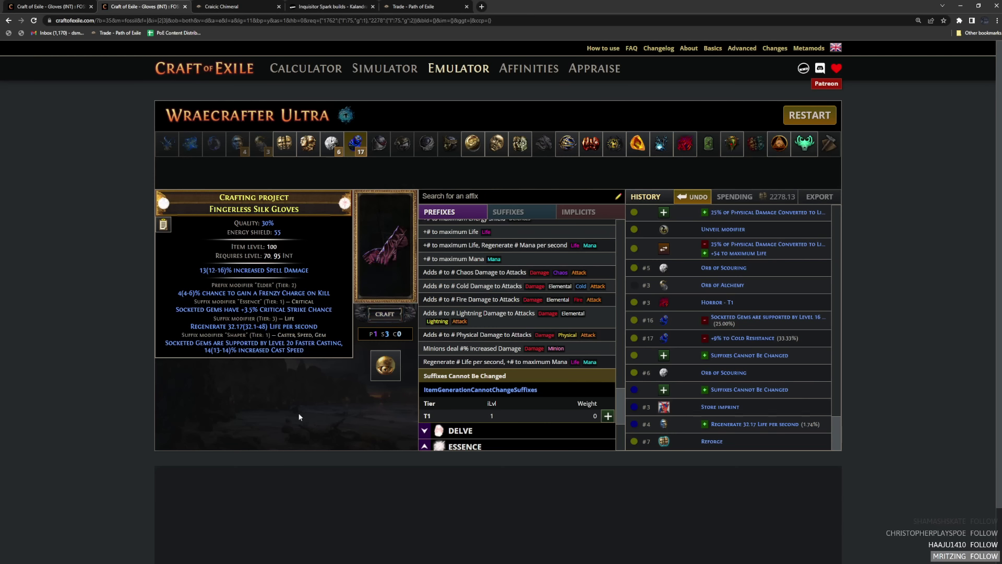
Step: Remove the life regeneration suffix from the gloves with an Orb of Annulment, keeping the Level 20 Faster Casting suffix
click(661, 143)
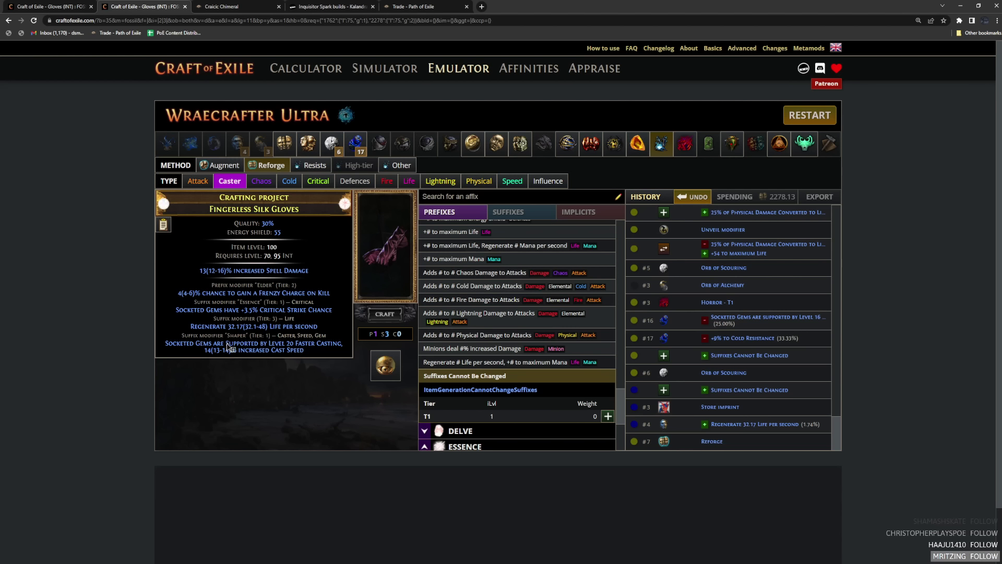
drag(323, 355, 207, 342)
click(300, 387)
click(357, 144)
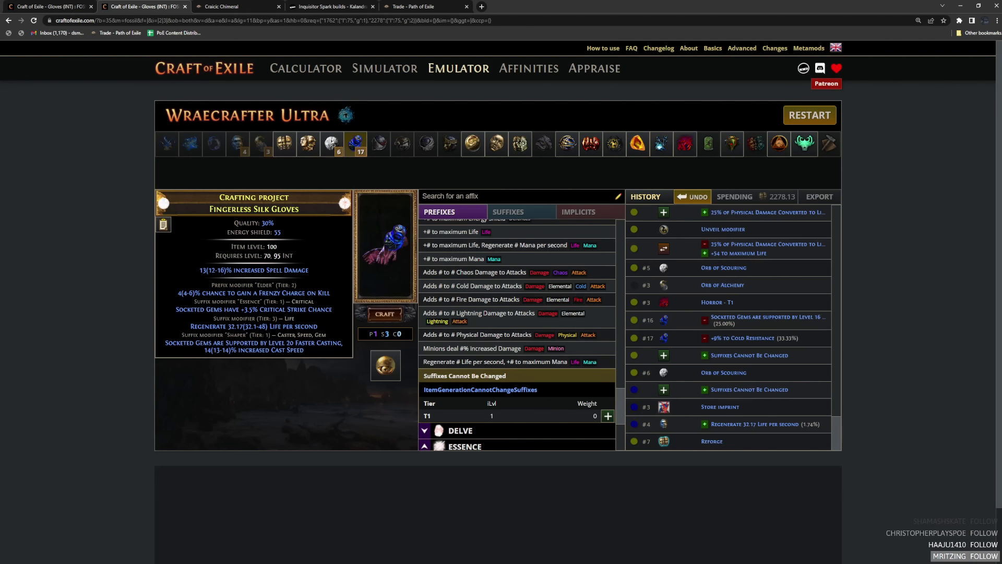
click(384, 314)
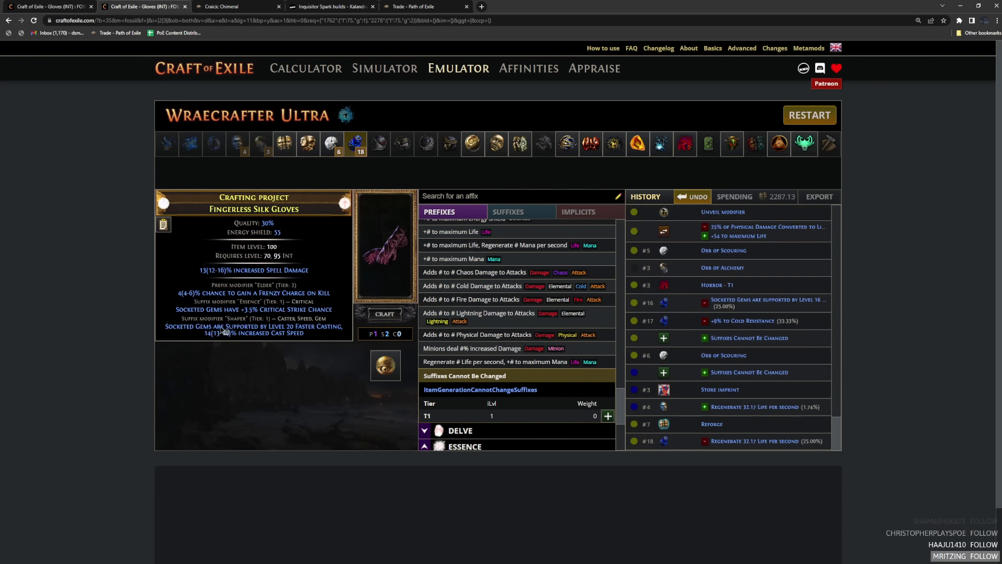
Step: Craft Suffixes Cannot Be Changed and reforge with Harvest Caster to add the +50% socketed spell Critical Strike Multiplier suffix
click(607, 416)
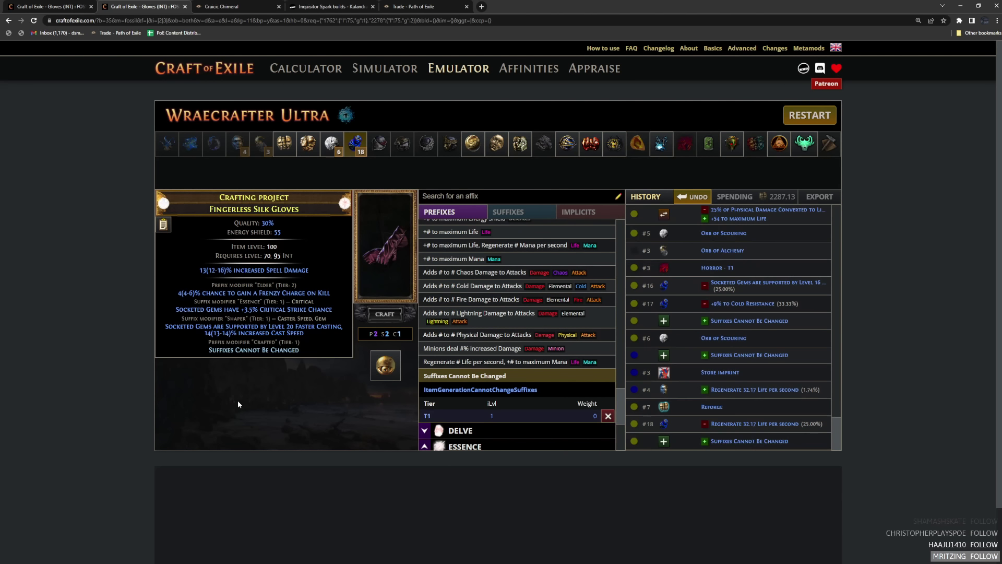
click(661, 143)
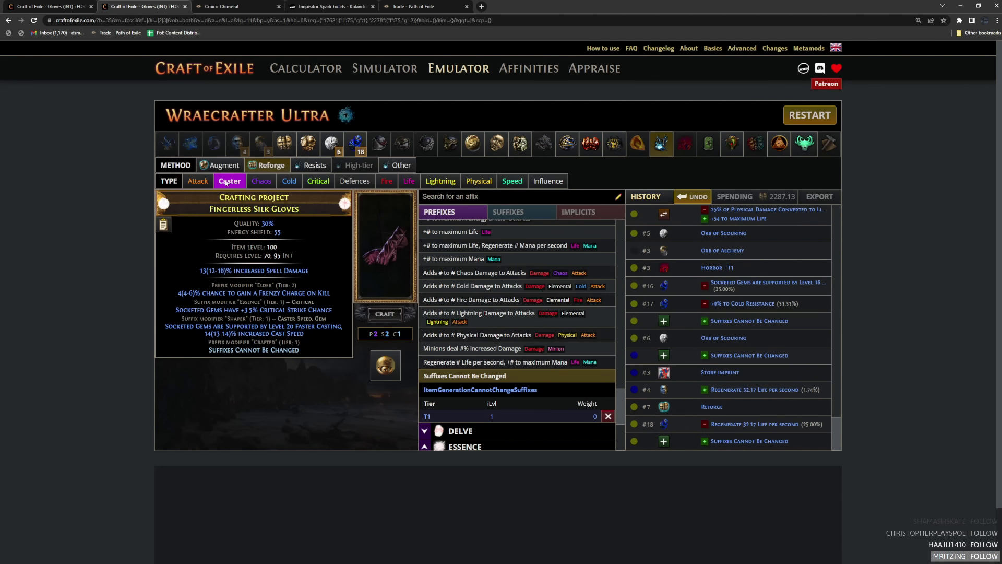
click(385, 314)
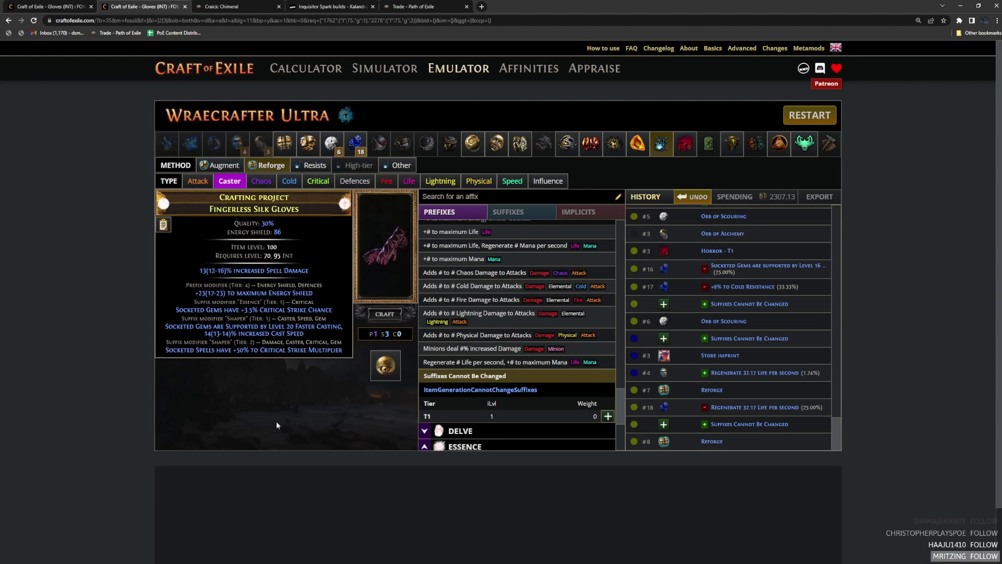
Step: Compare the calculator's Shaper suffix requirements with the Faster Casting suffix on the emulated gloves, then return to the calculator
click(323, 70)
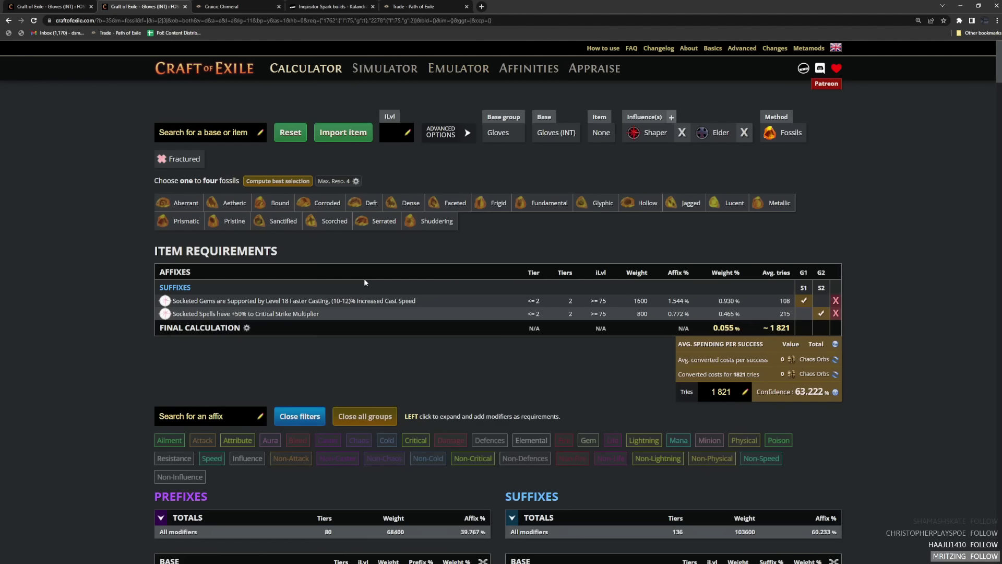
click(458, 68)
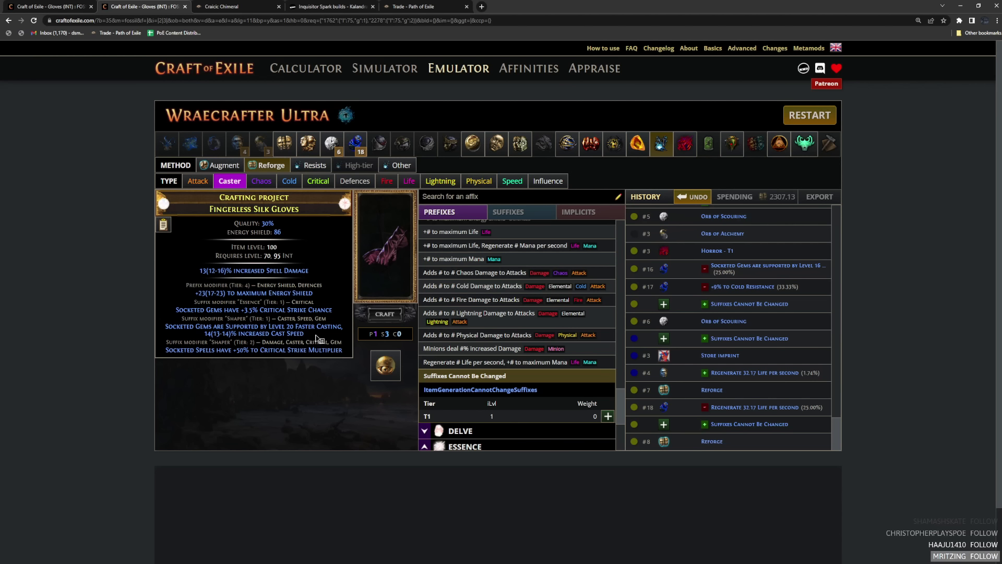
triple_click(299, 333)
click(296, 411)
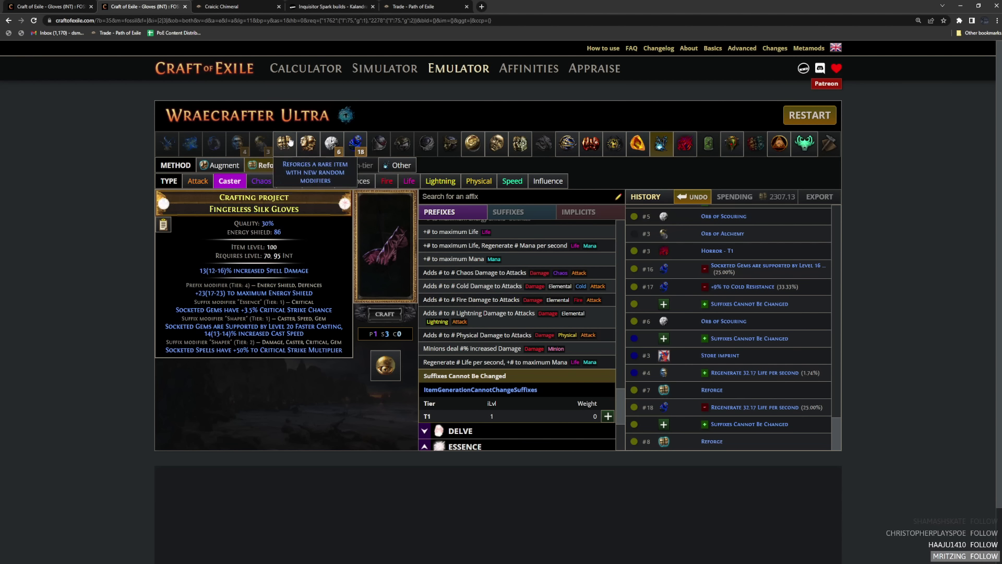
click(355, 144)
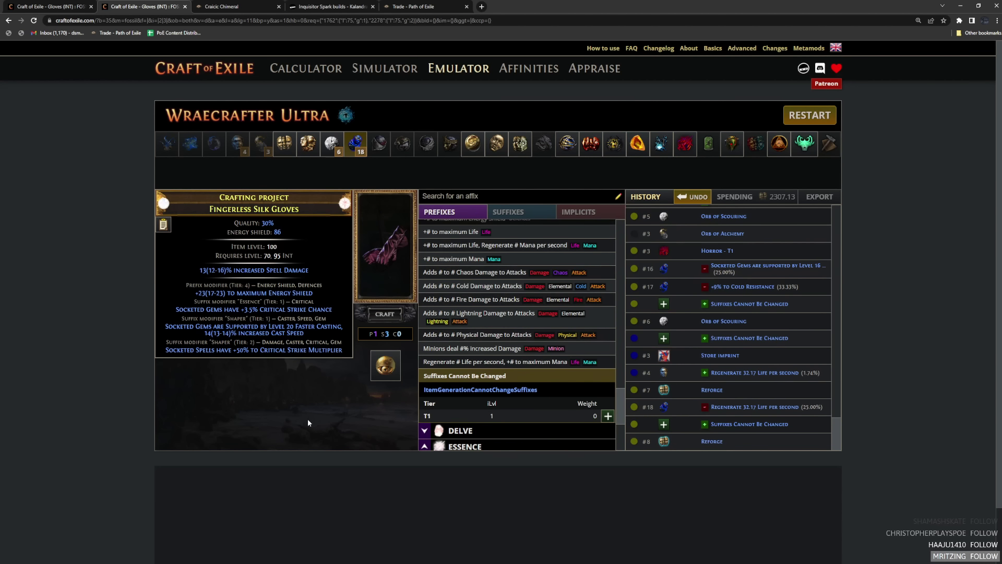
click(307, 68)
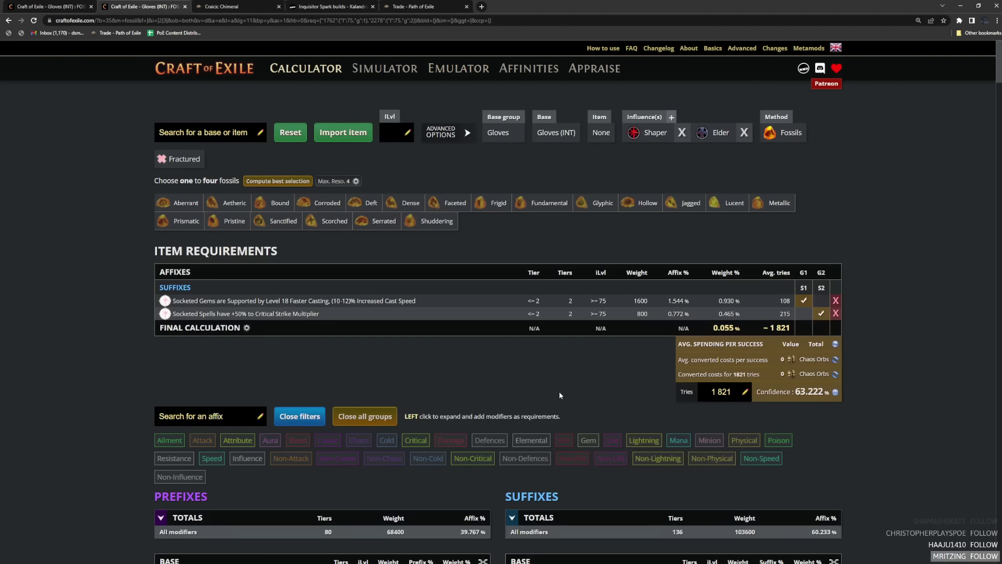